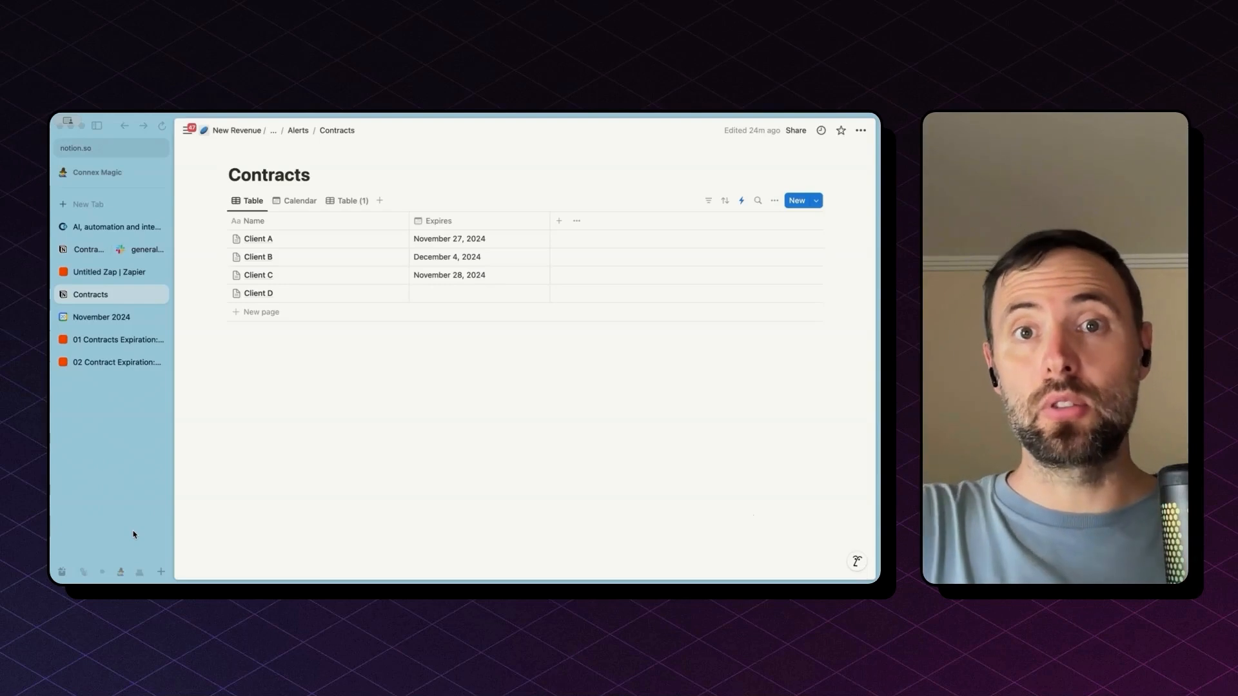
After reviewing the Notion Contracts expiry dates, switch to the 'Untitled Zap' in Zapier
left_click(120, 274)
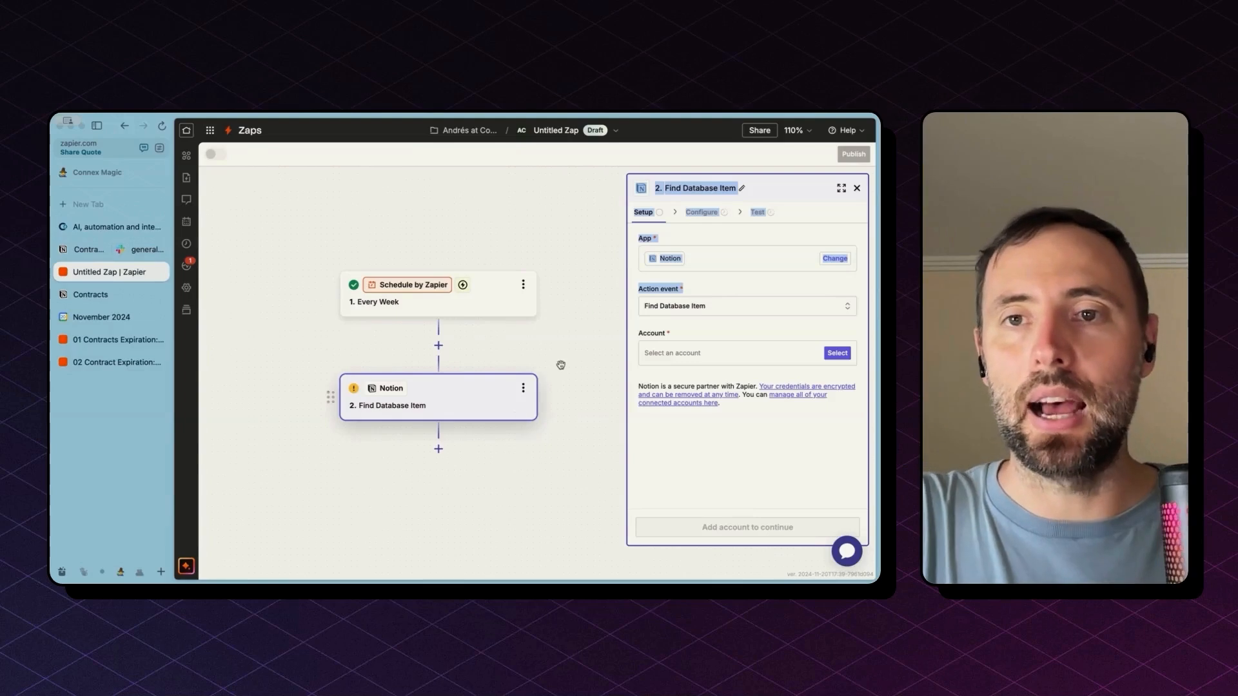
Select and then deselect the Find Database Item step title, and return to the Notion Contracts table
left_click(785, 191)
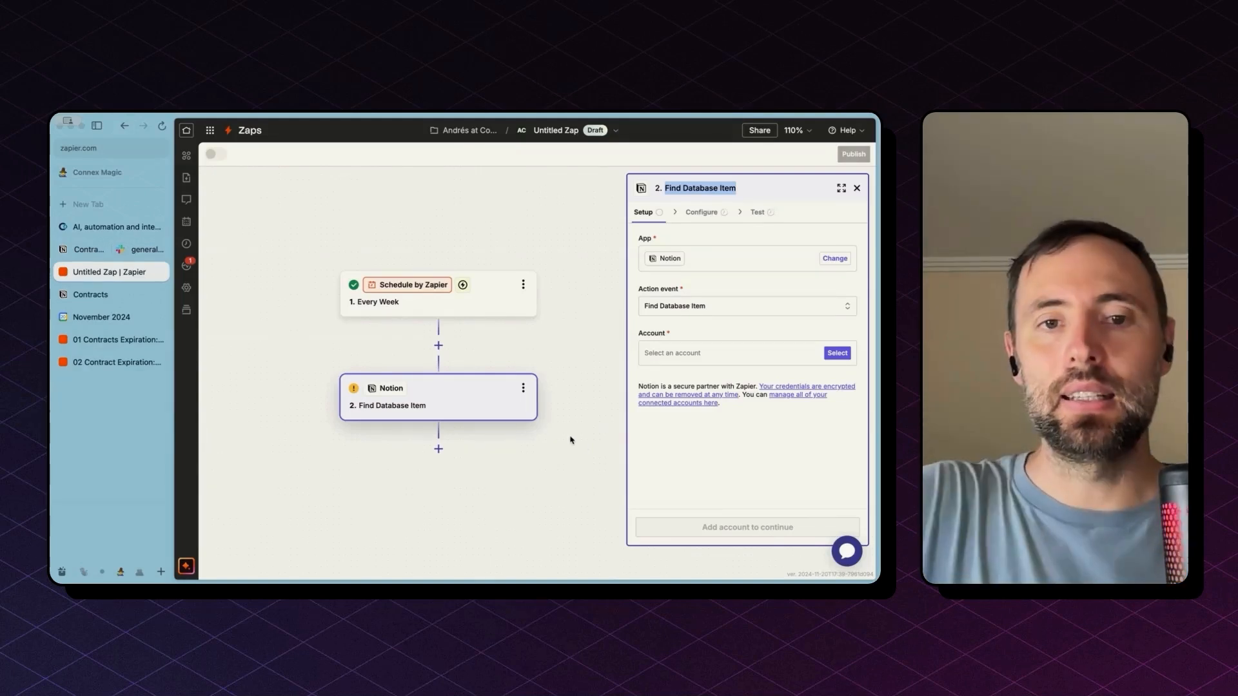
left_click(459, 391)
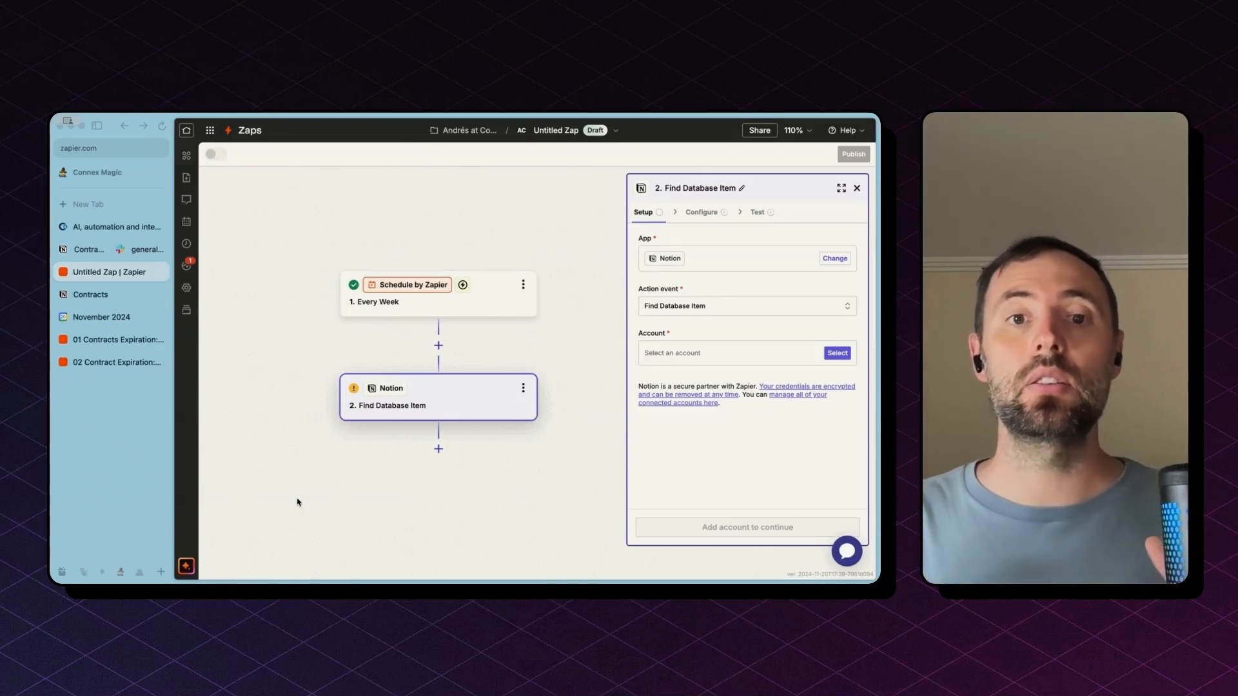
left_click(87, 294)
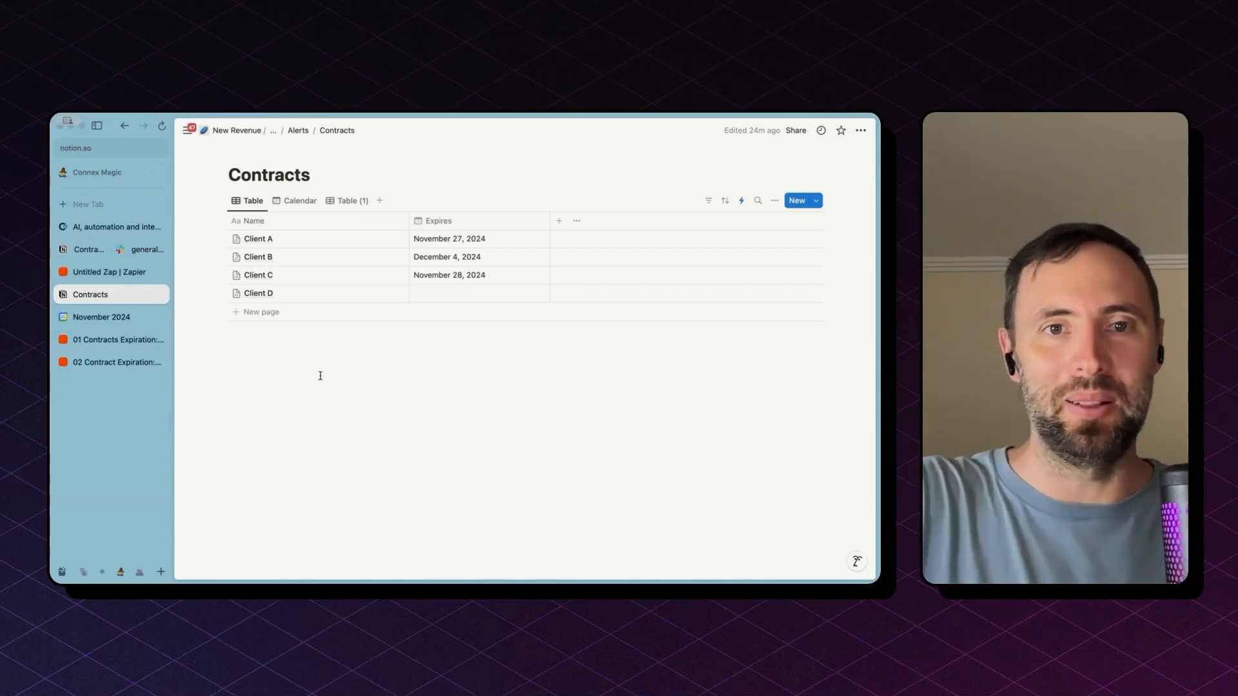
Show the Contracts in Calendar view, scroll through the November 2024 cards, then switch to Google Calendar
left_click(301, 201)
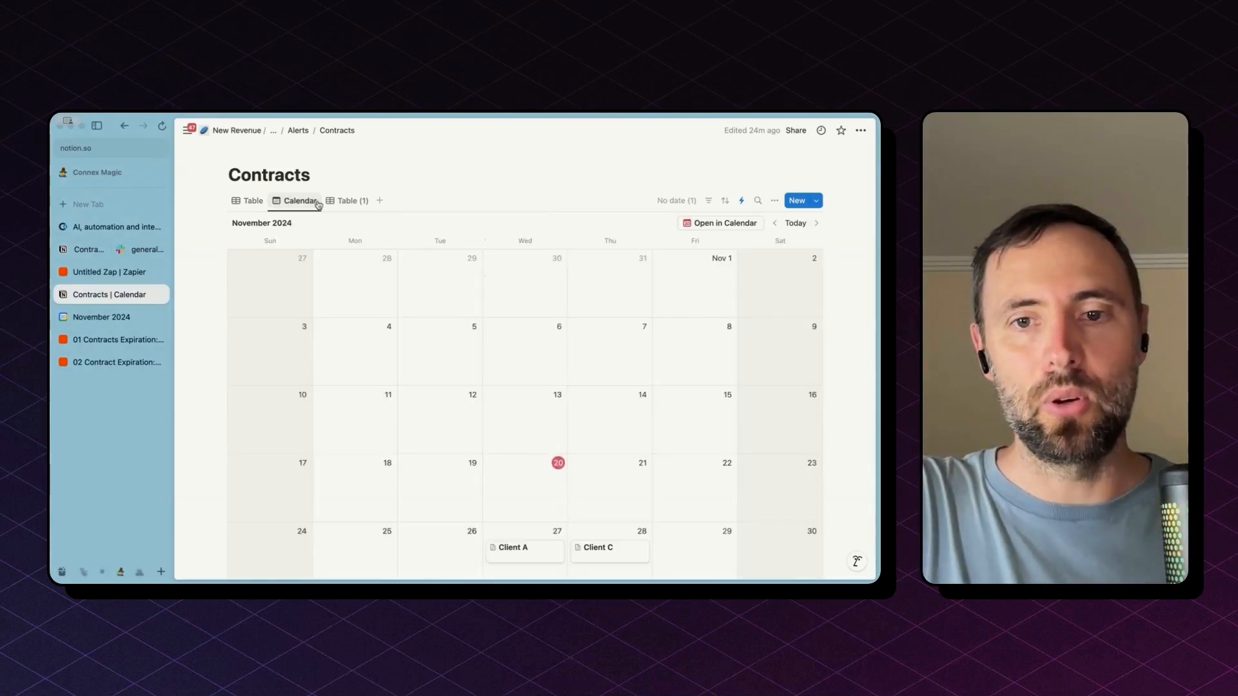
scroll(584, 510, "down", 2)
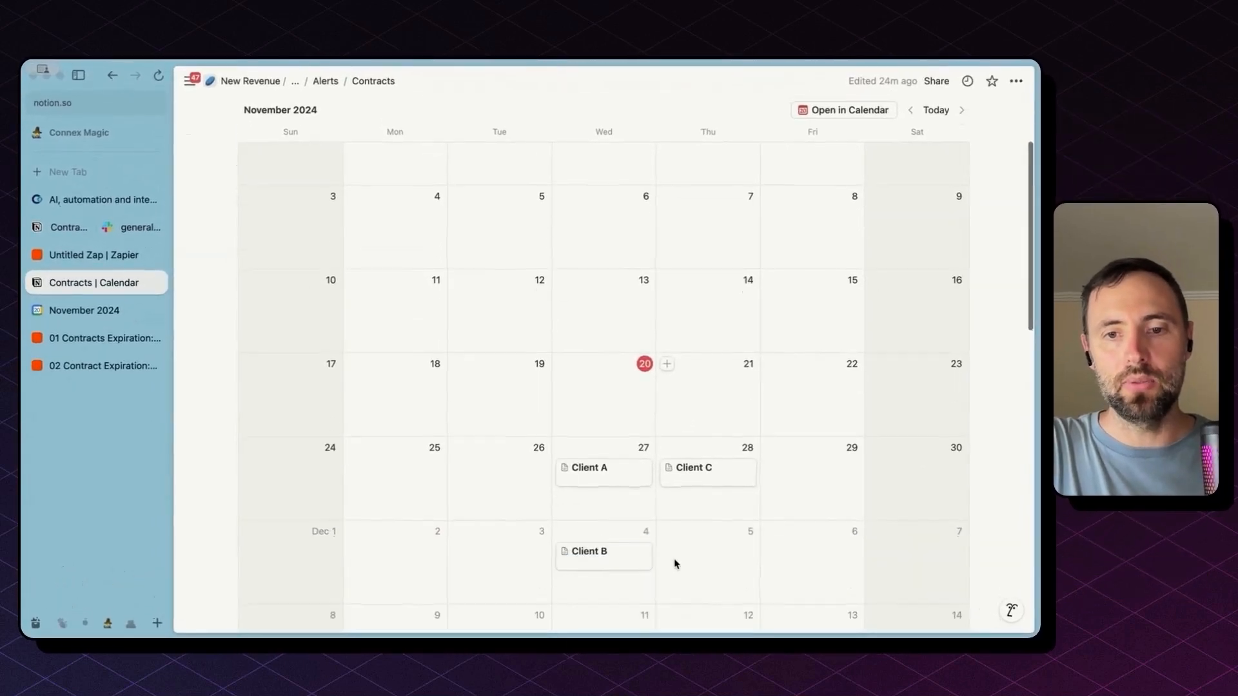
scroll(675, 564, "down", 1)
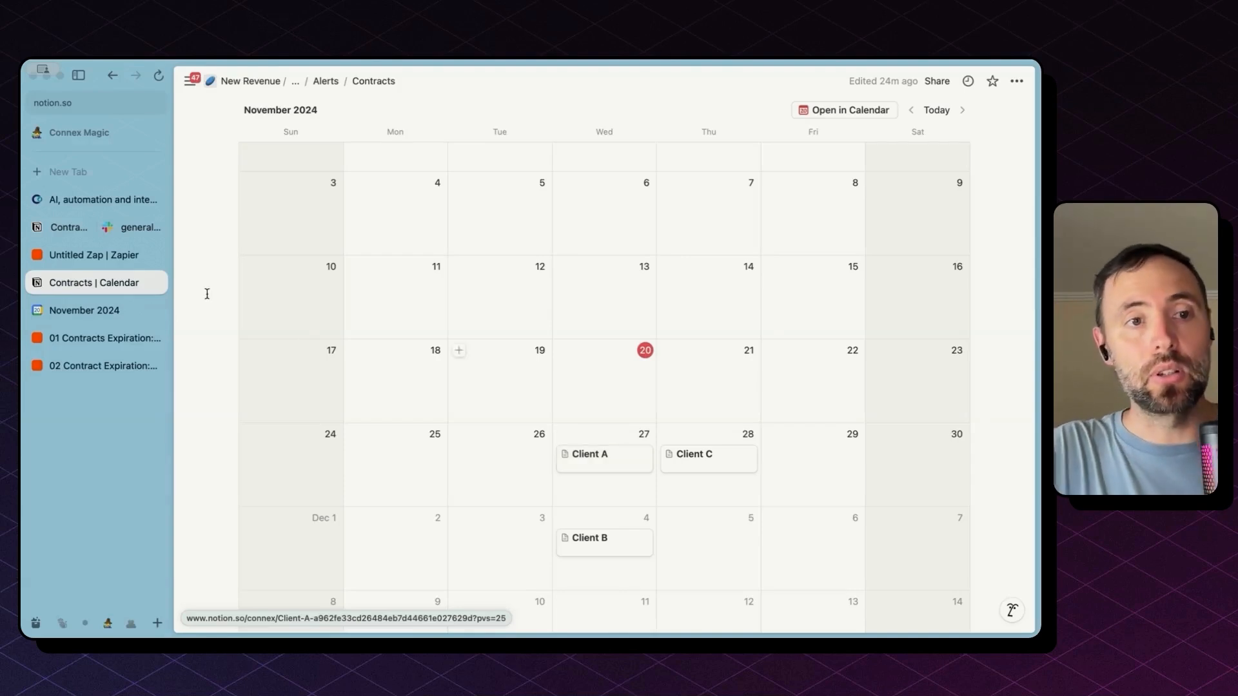
left_click(116, 312)
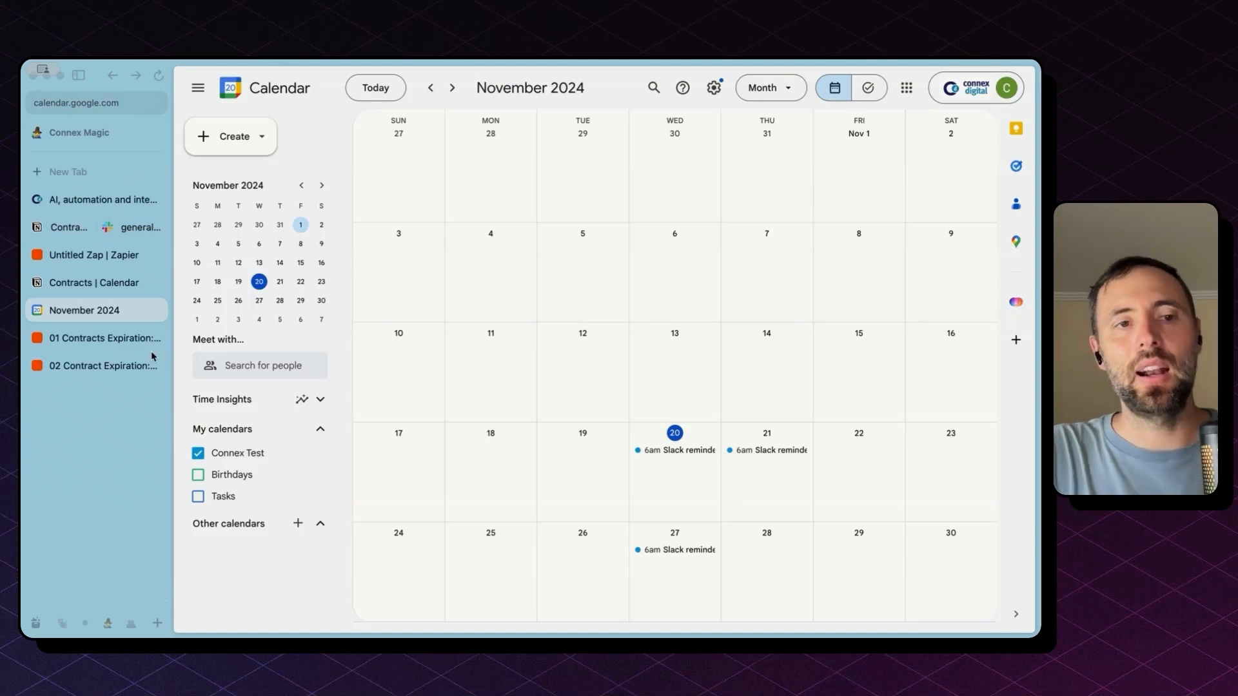
Open the '02 Contract Expiration: Slack Notif' zap from the sidebar
left_click(107, 368)
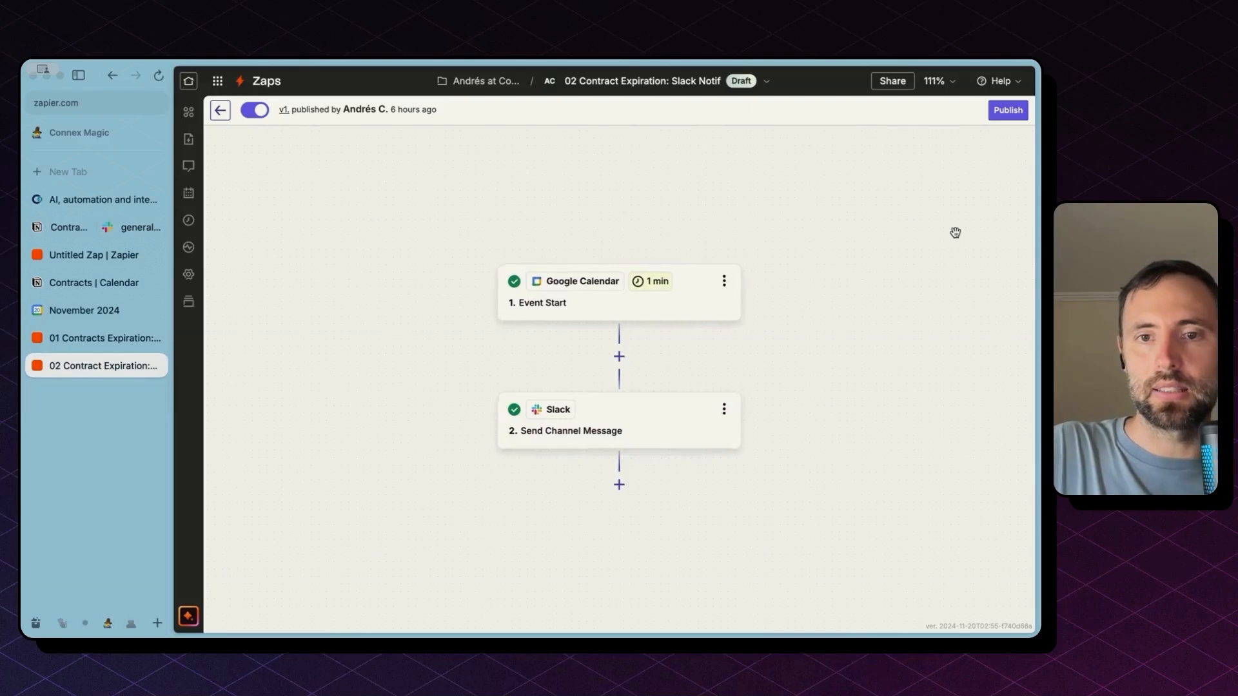
Open the Google Calendar Event Start trigger, keep its event unchanged, and move on to Configure
scroll(955, 233, "up", 5)
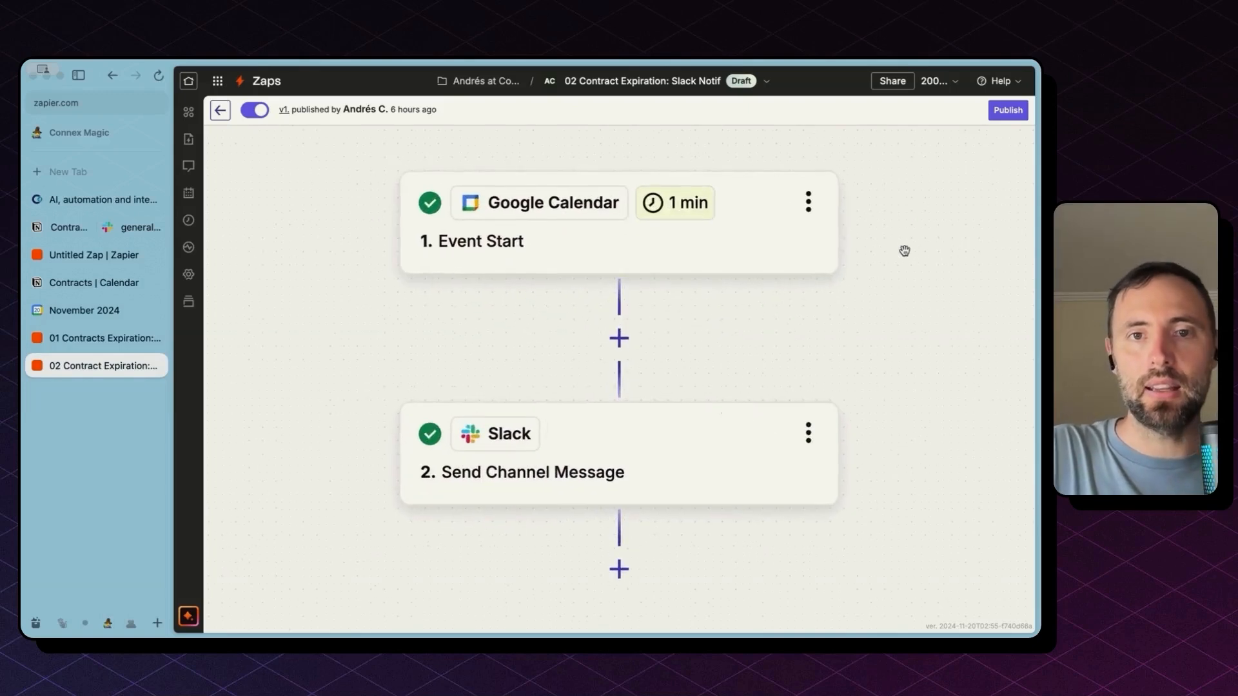
left_click(769, 241)
left_click_drag(683, 354, 559, 359)
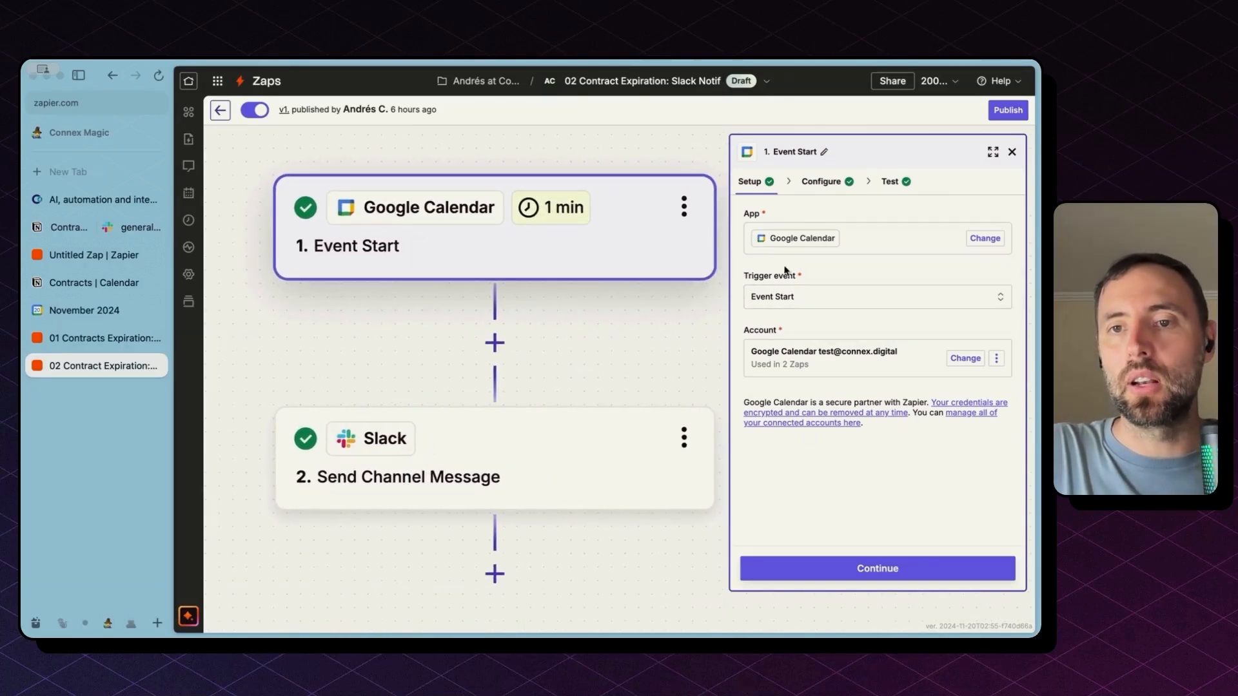
left_click(801, 301)
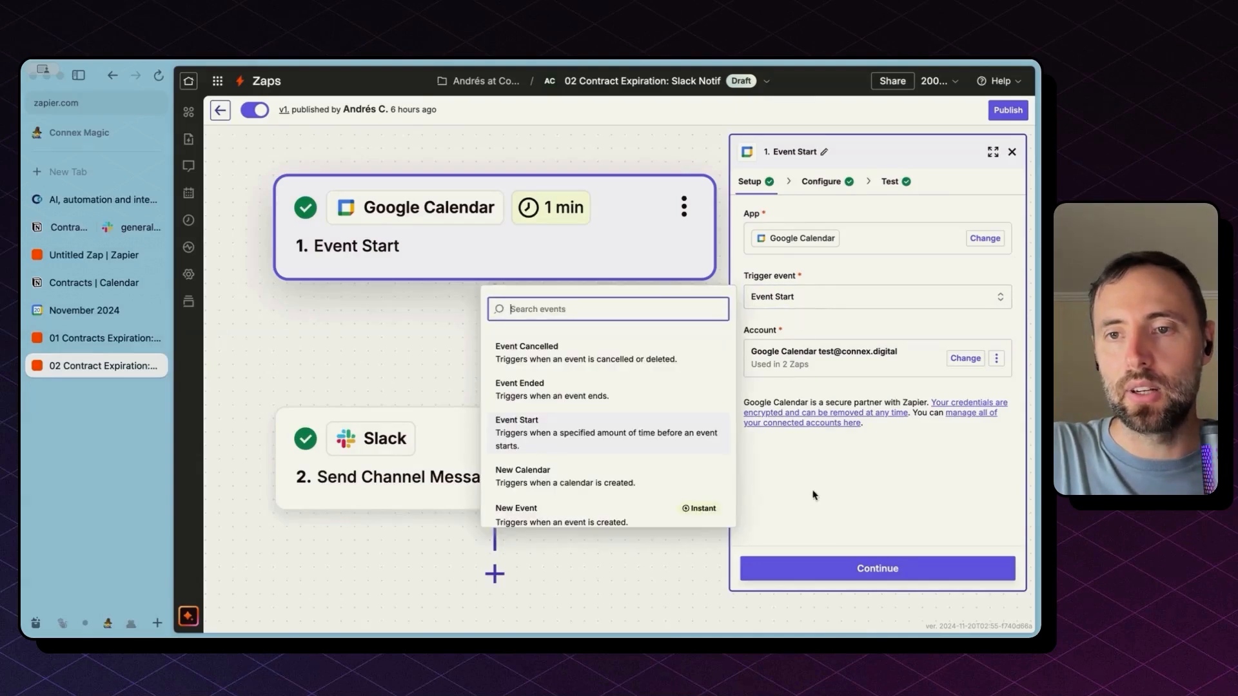
left_click(831, 518)
left_click(831, 571)
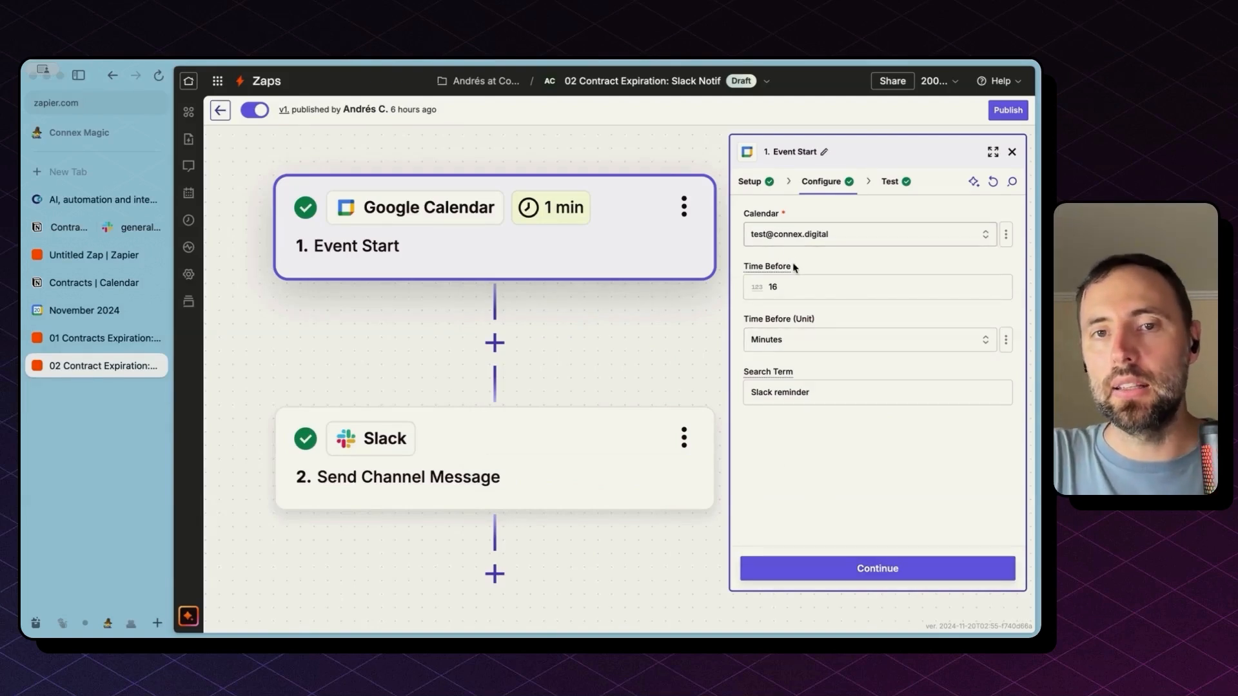
Change Time Before from 16 to 2, keeping the 'Slack reminder' Search Term
left_click(787, 292)
double_click(788, 288)
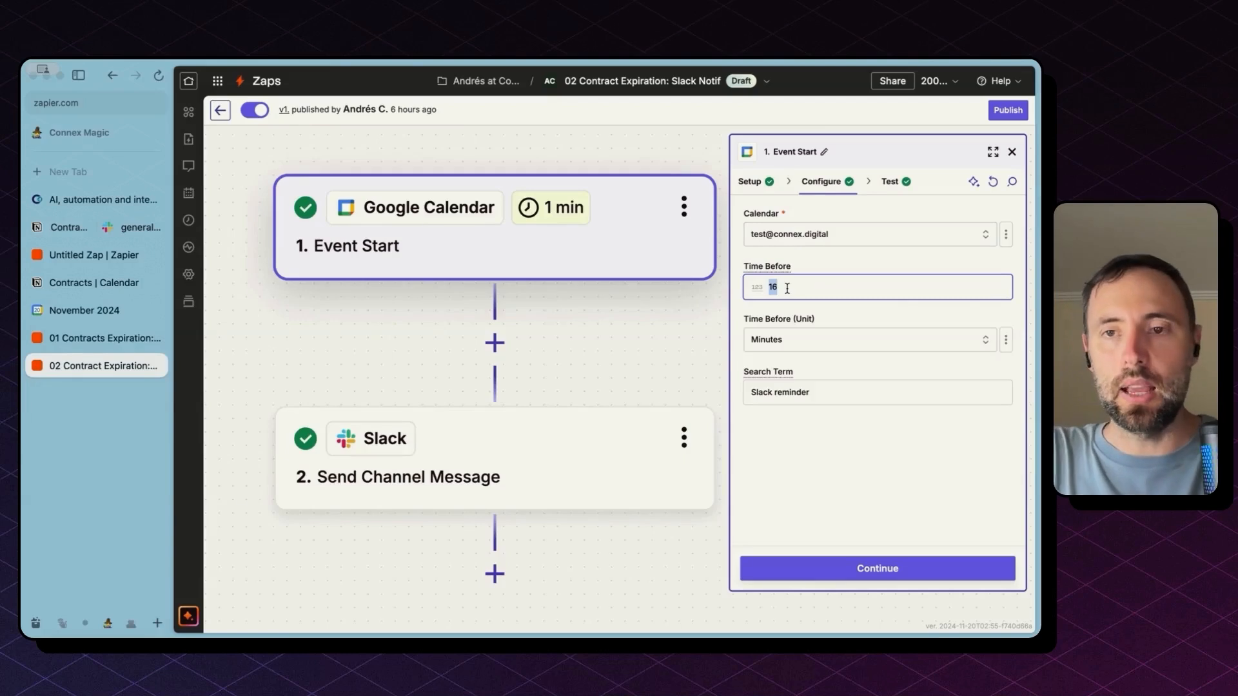
type("2")
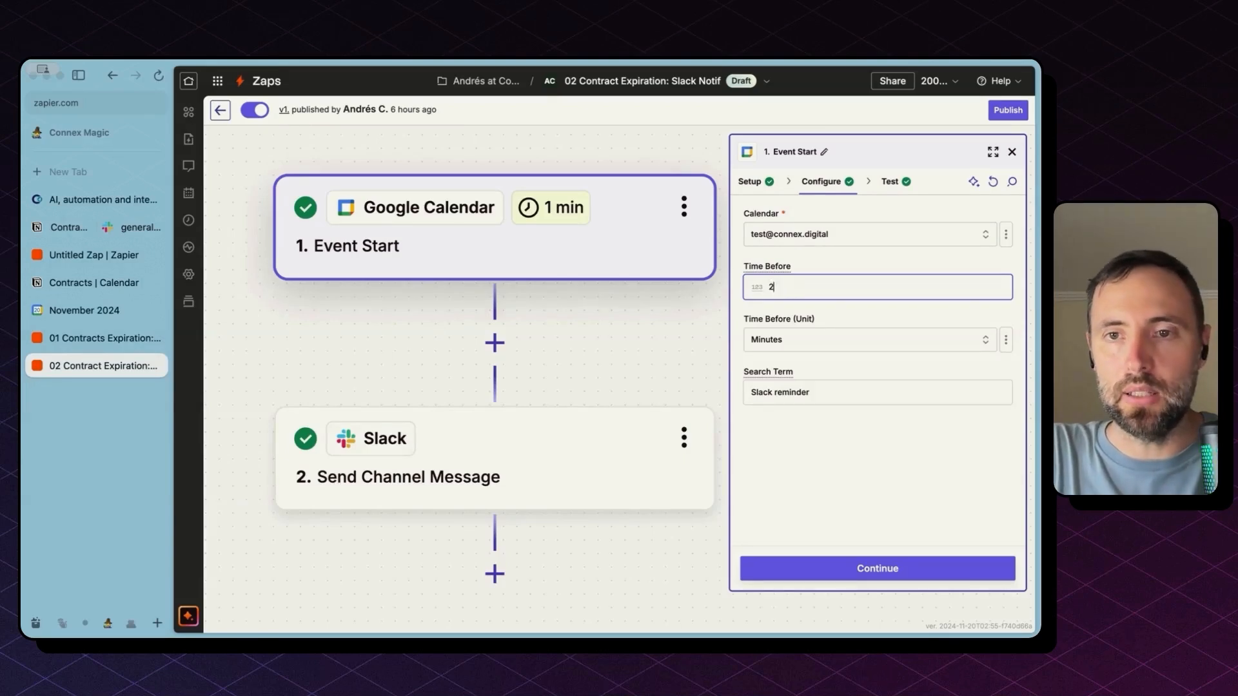
key("Tab")
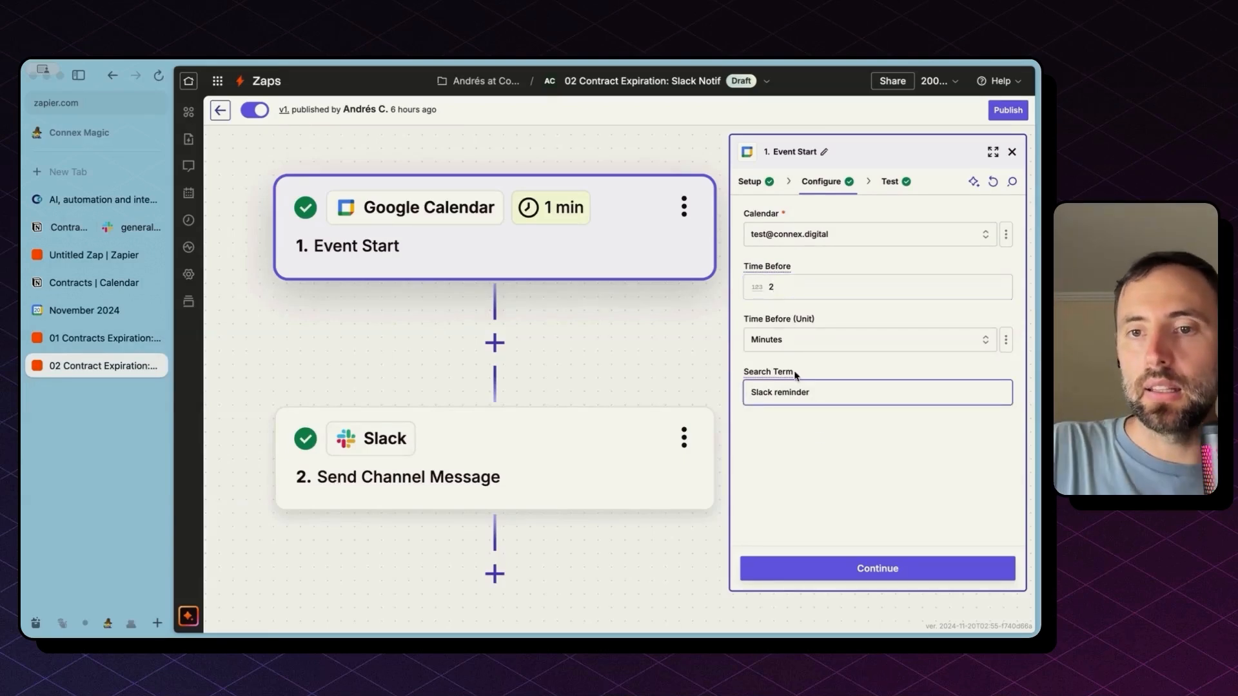
mouse_move(788, 372)
left_click(792, 396)
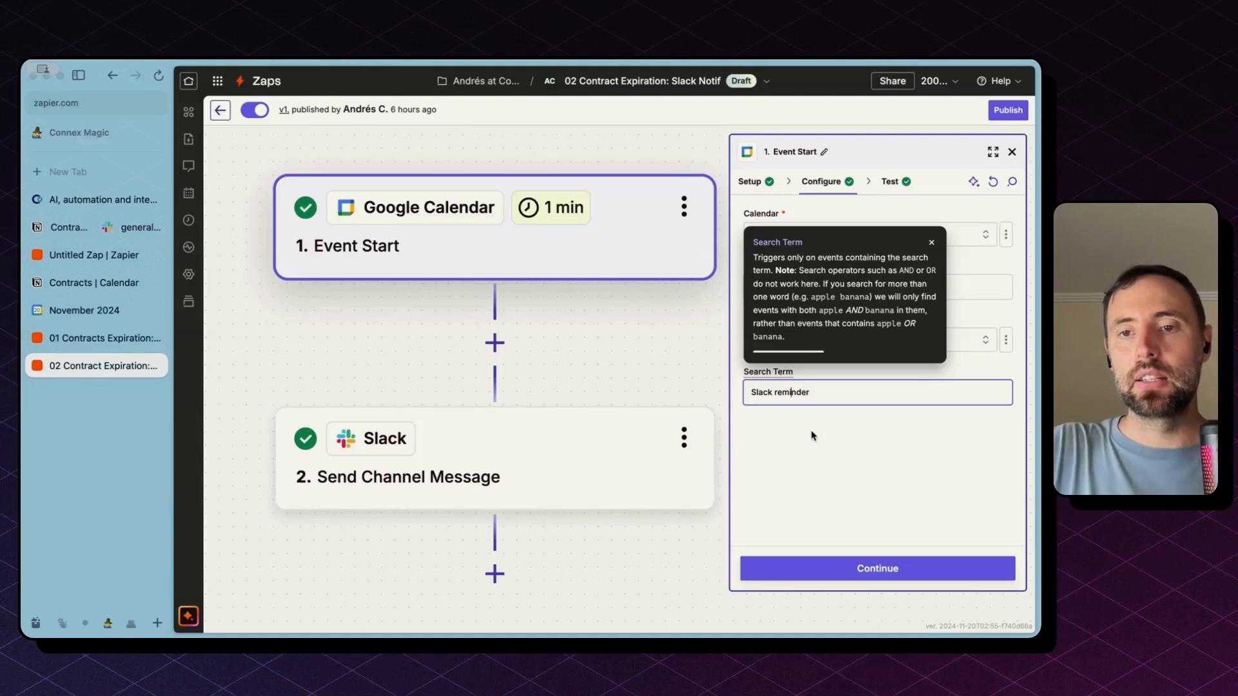
triple_click(799, 393)
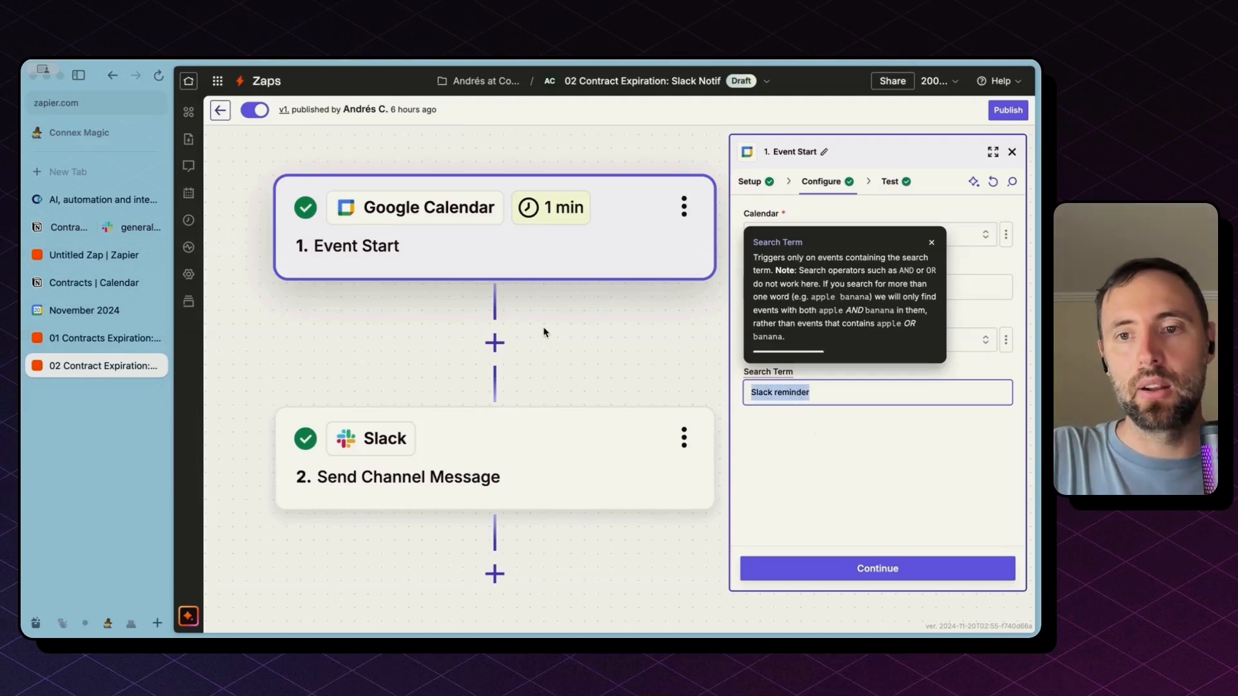
left_click(838, 387)
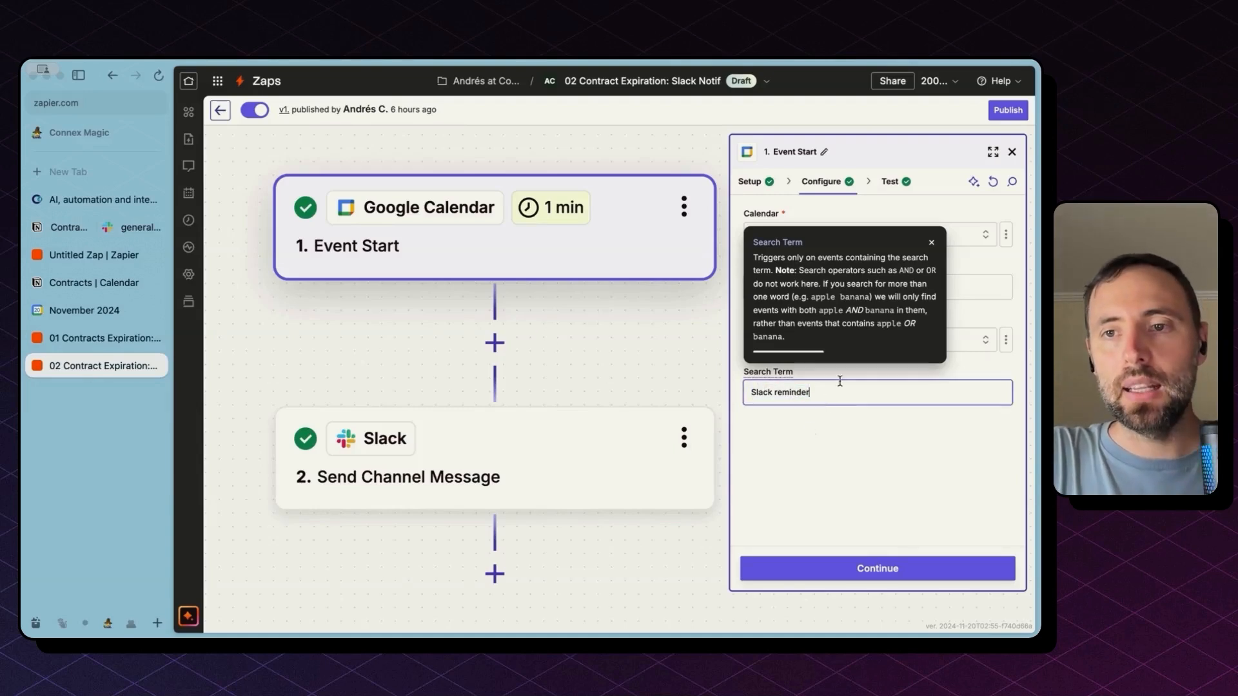
left_click(932, 243)
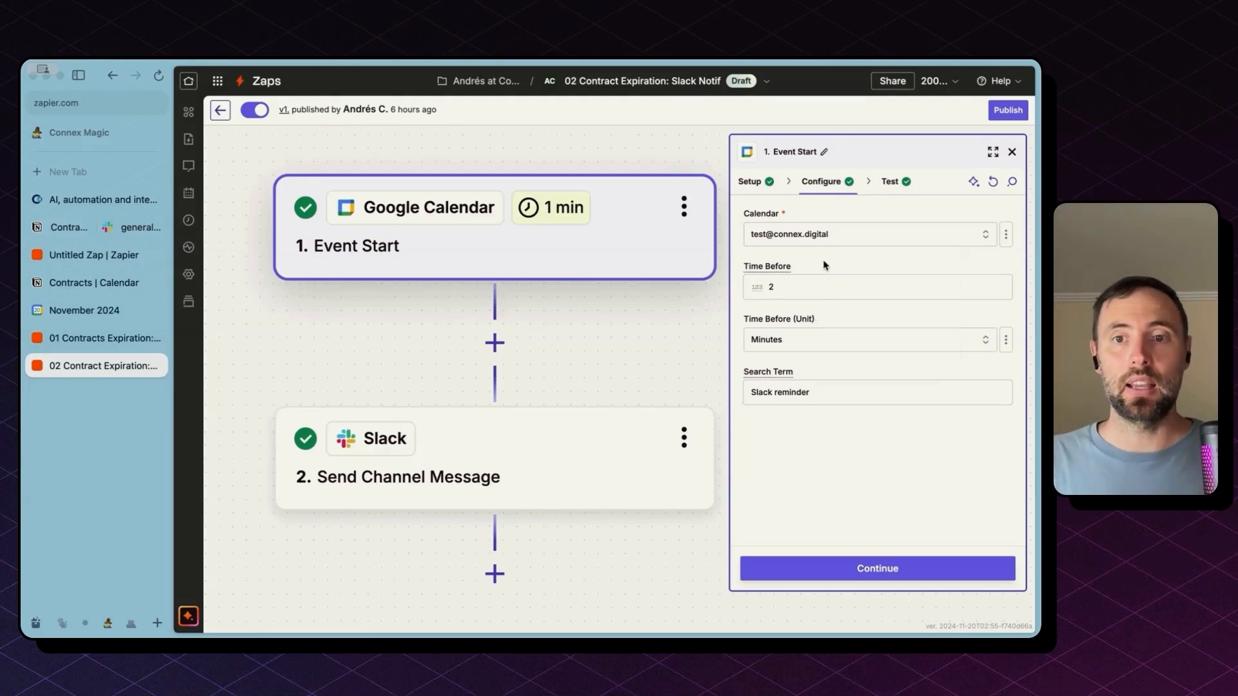
Test the trigger with the Event B record, inspect its Description and Summary, then return to Google Calendar
left_click(885, 578)
left_click(858, 350)
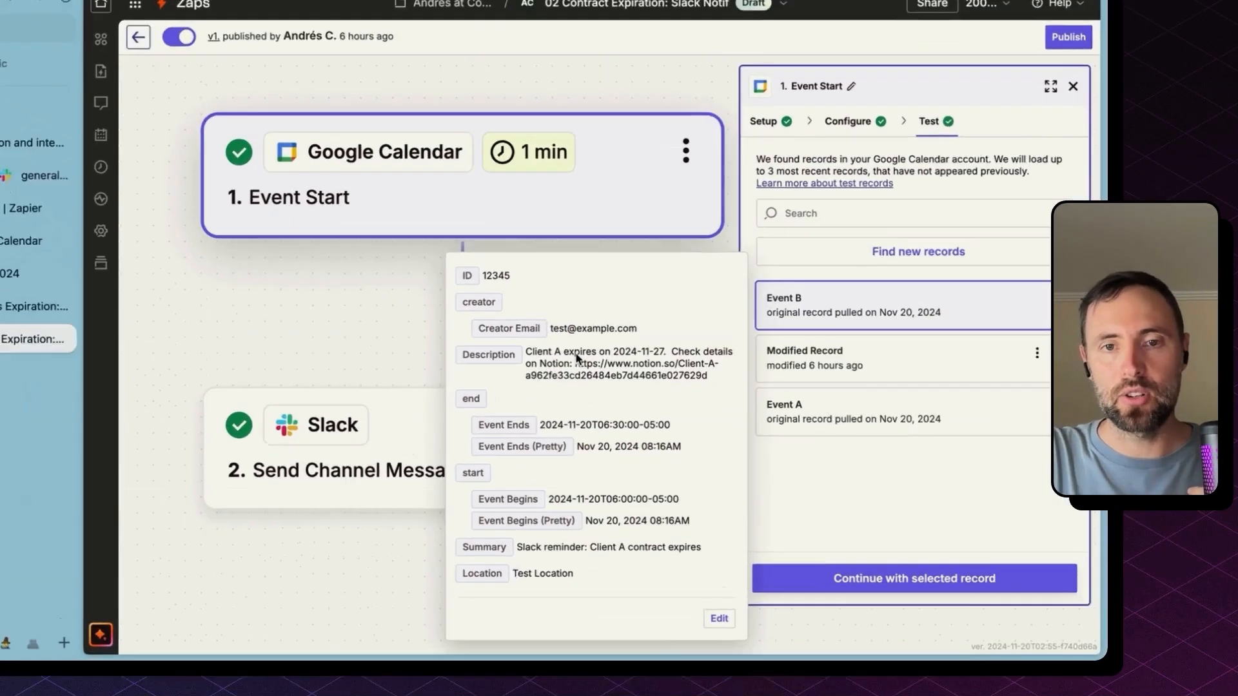
triple_click(590, 378)
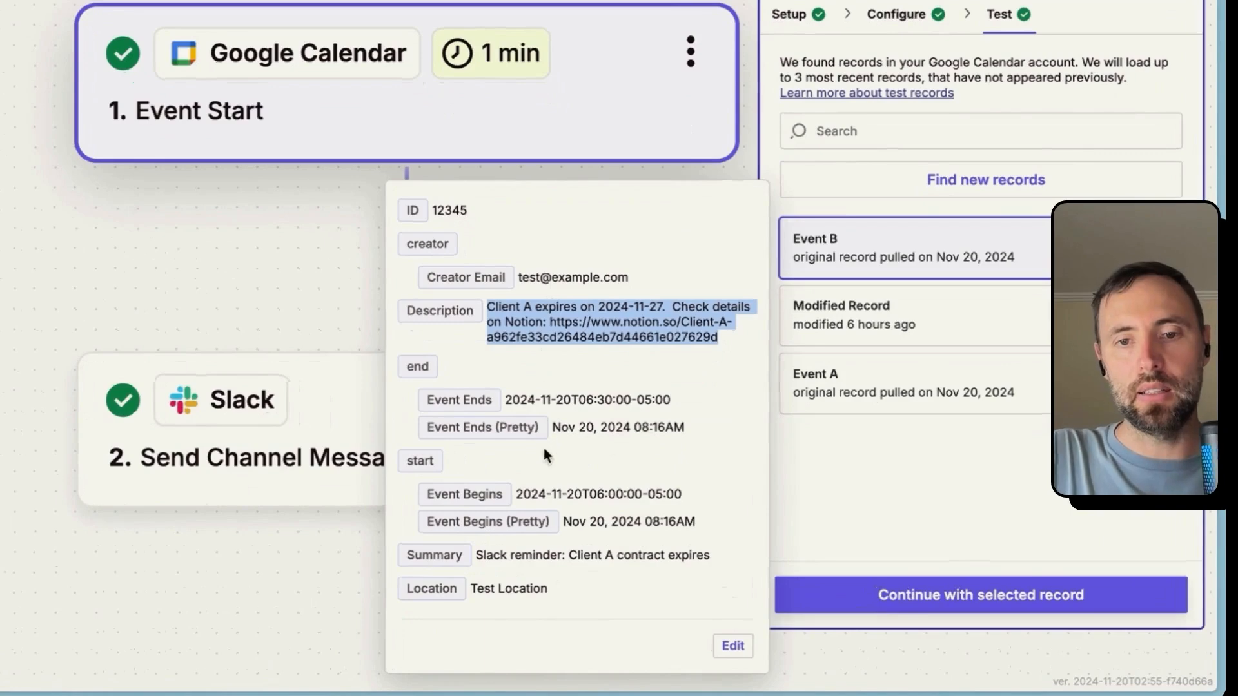
left_click(530, 563)
triple_click(530, 562)
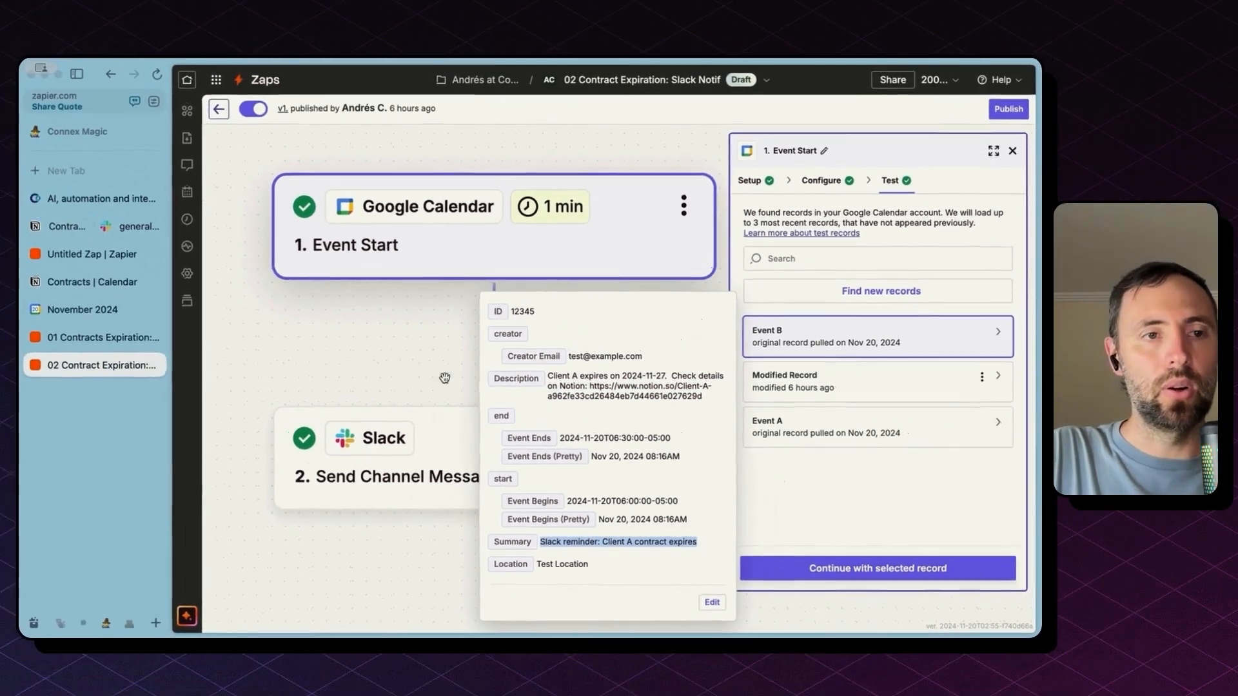
left_click(96, 311)
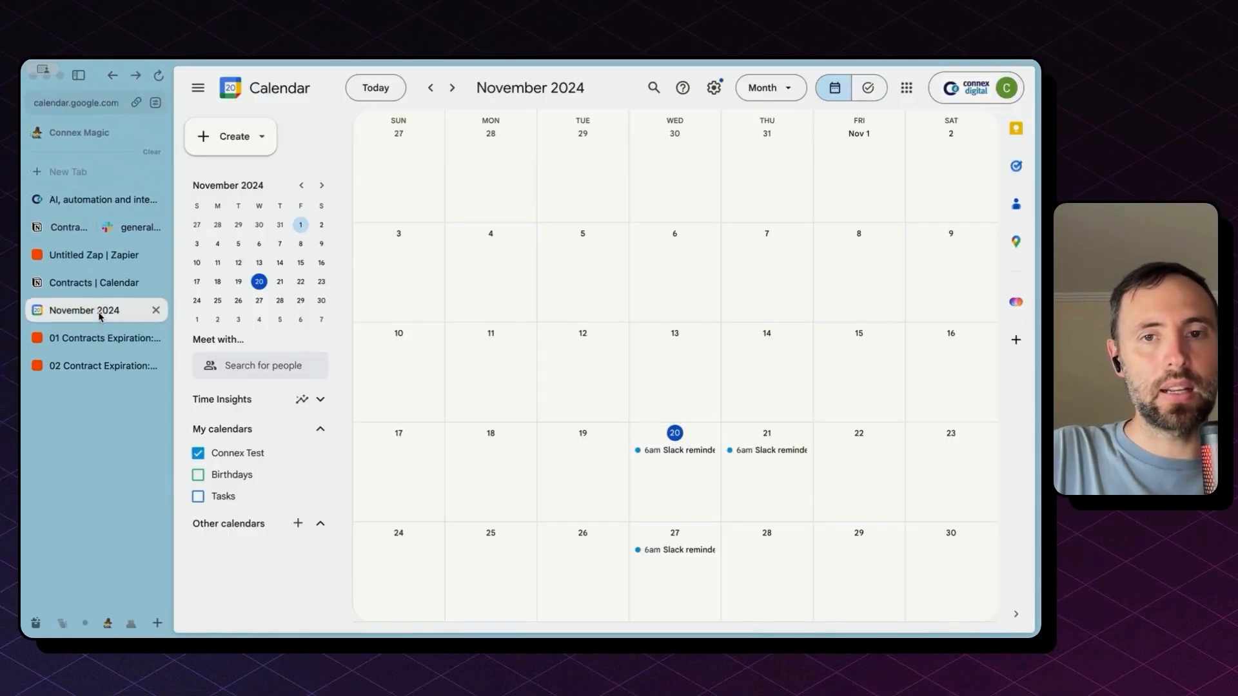
Open the Nov 20 'Slack reminder: Client A contract expires' event and highlight its title and description
left_click(694, 457)
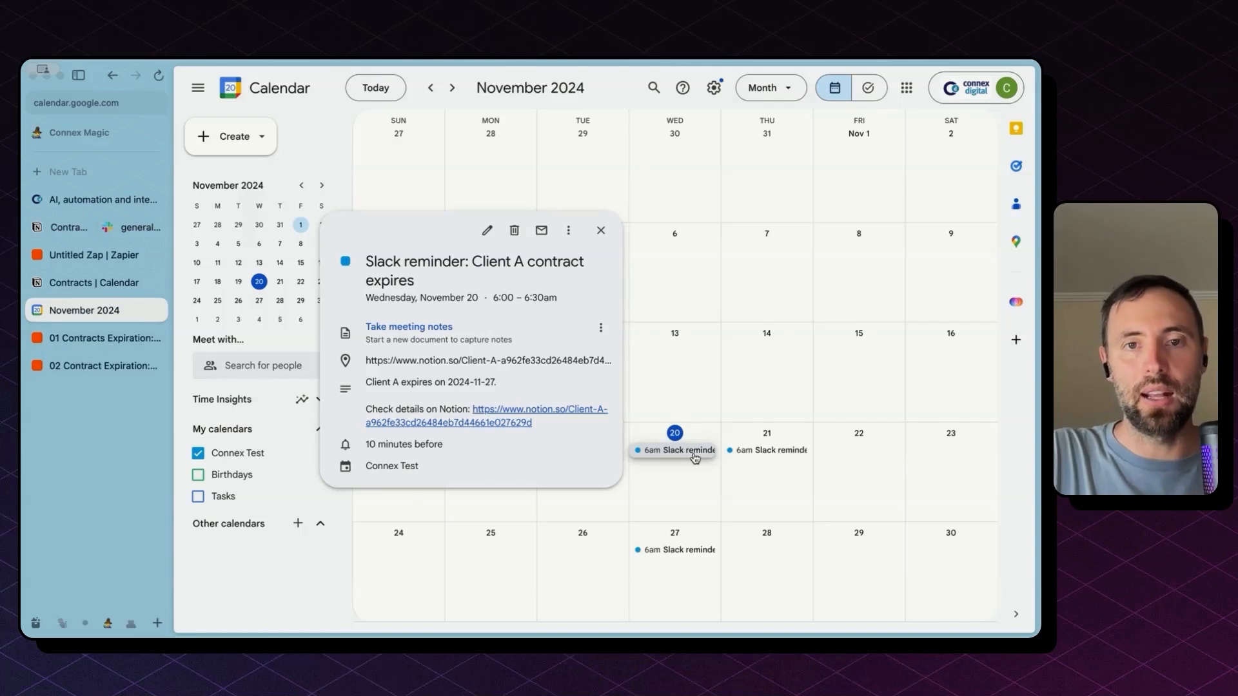
triple_click(377, 269)
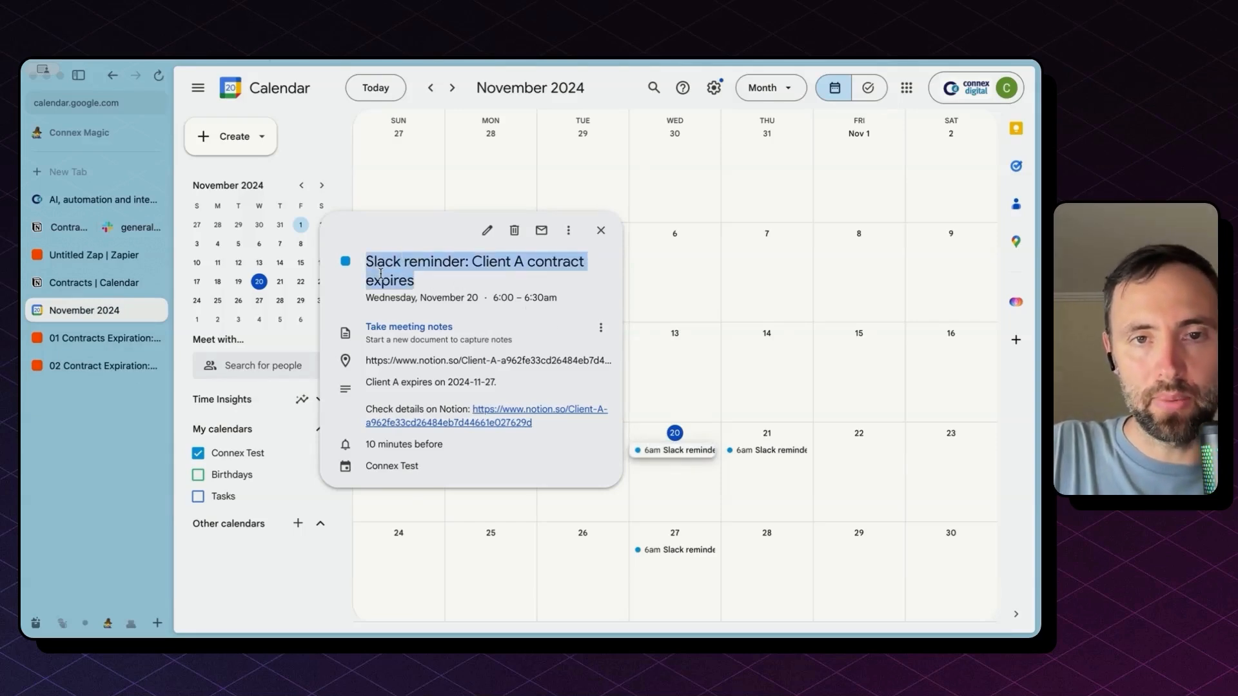
left_click_drag(366, 263, 463, 263)
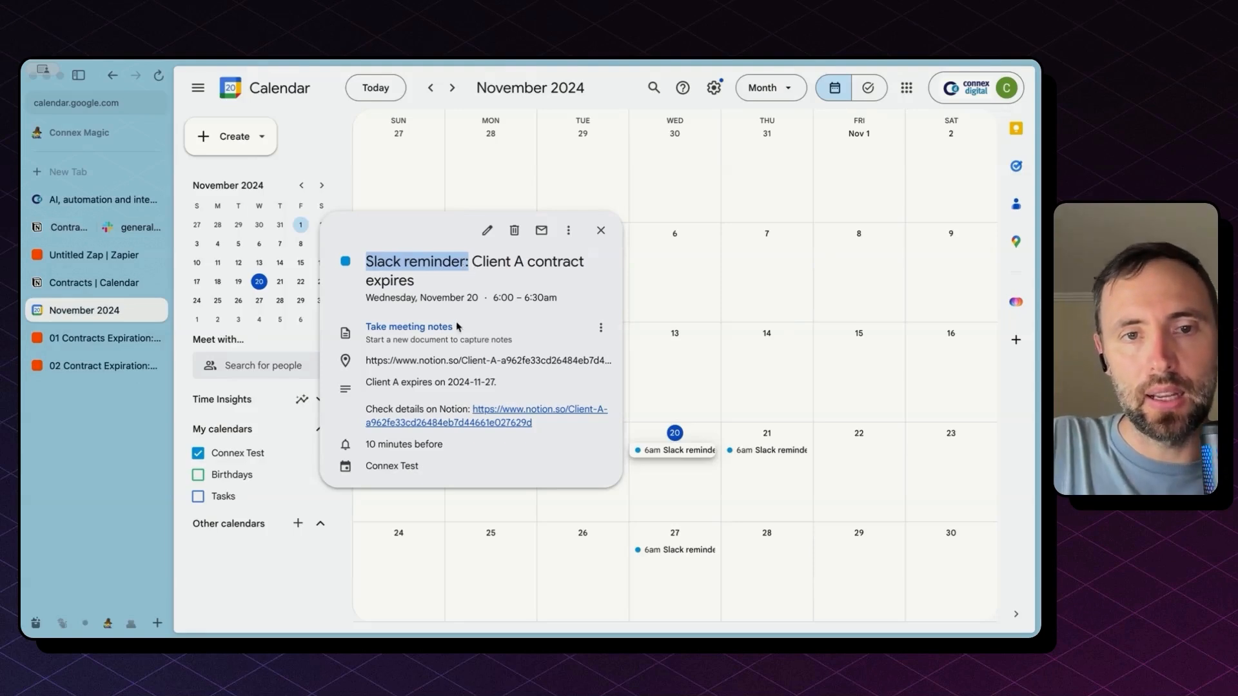
triple_click(415, 410)
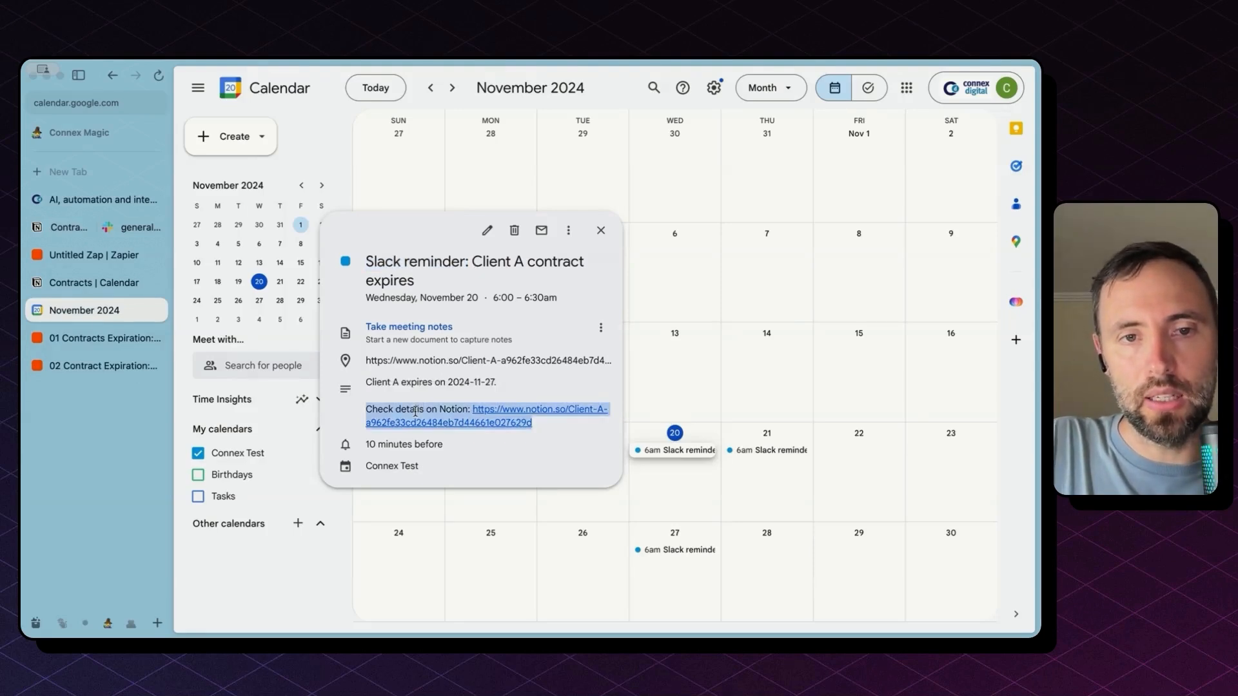
triple_click(418, 380)
left_click(546, 428, "shift")
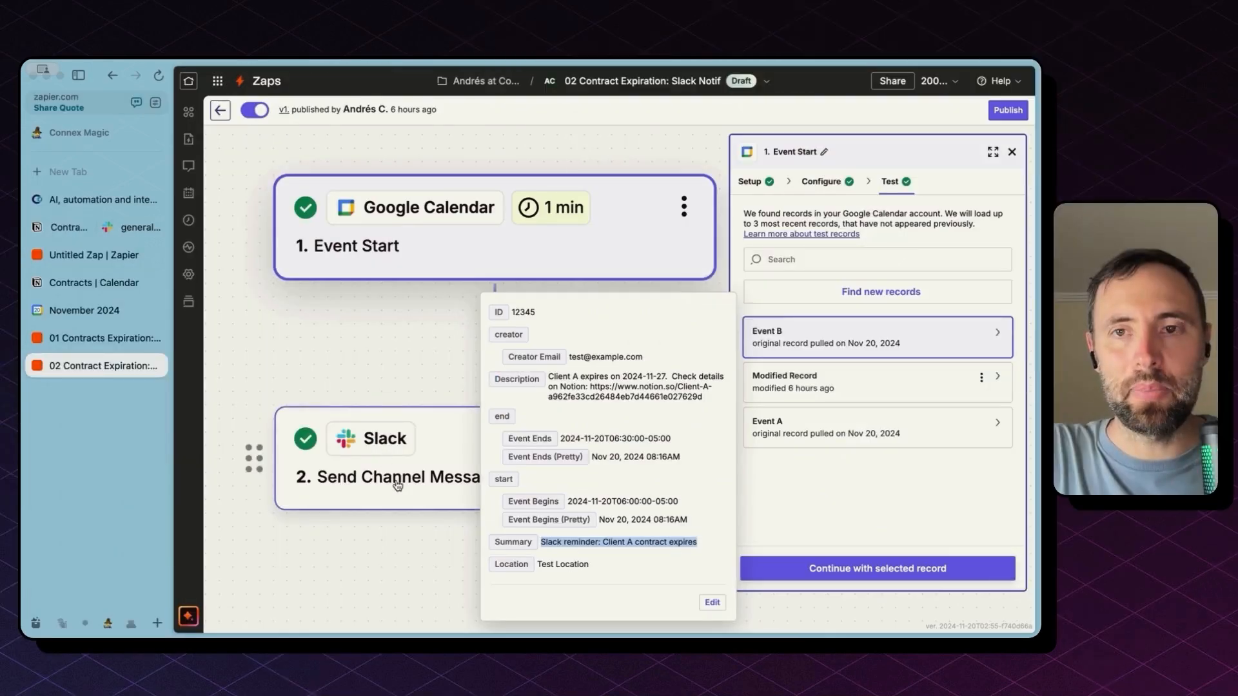
Open the Slack Send Channel Message step and select the :calendar: and :reminder_ribbon: codes in Message Text
left_click(397, 485)
left_click(397, 482)
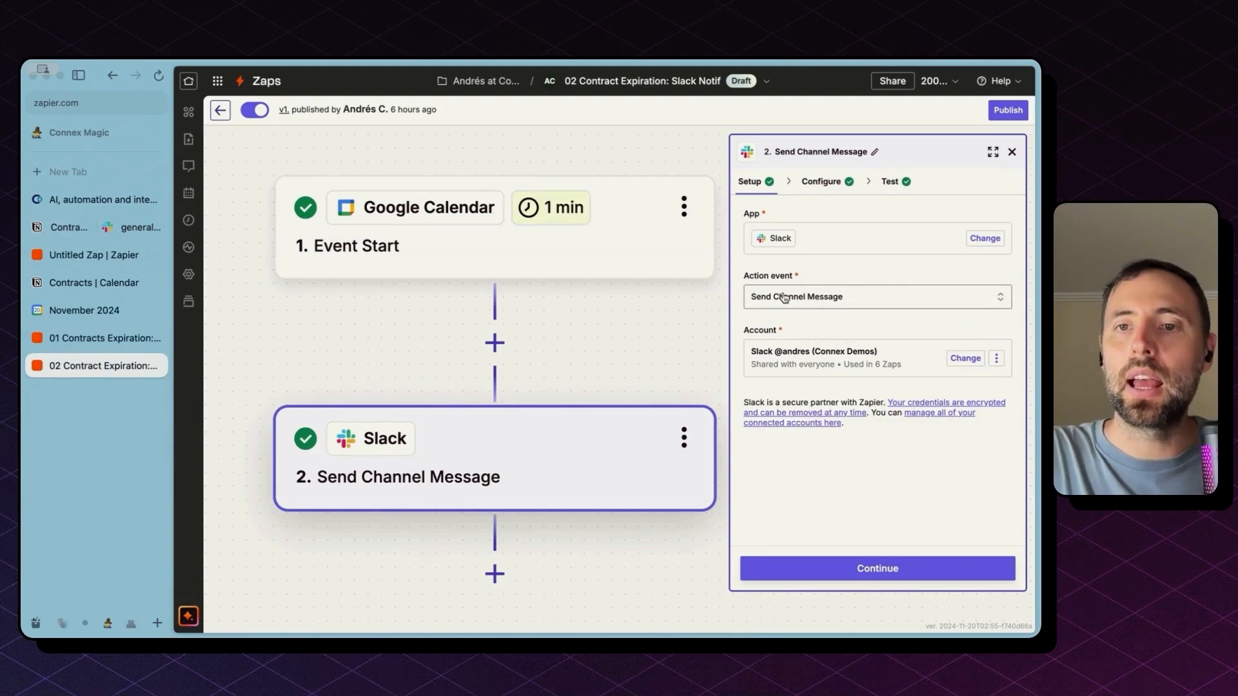
left_click(826, 183)
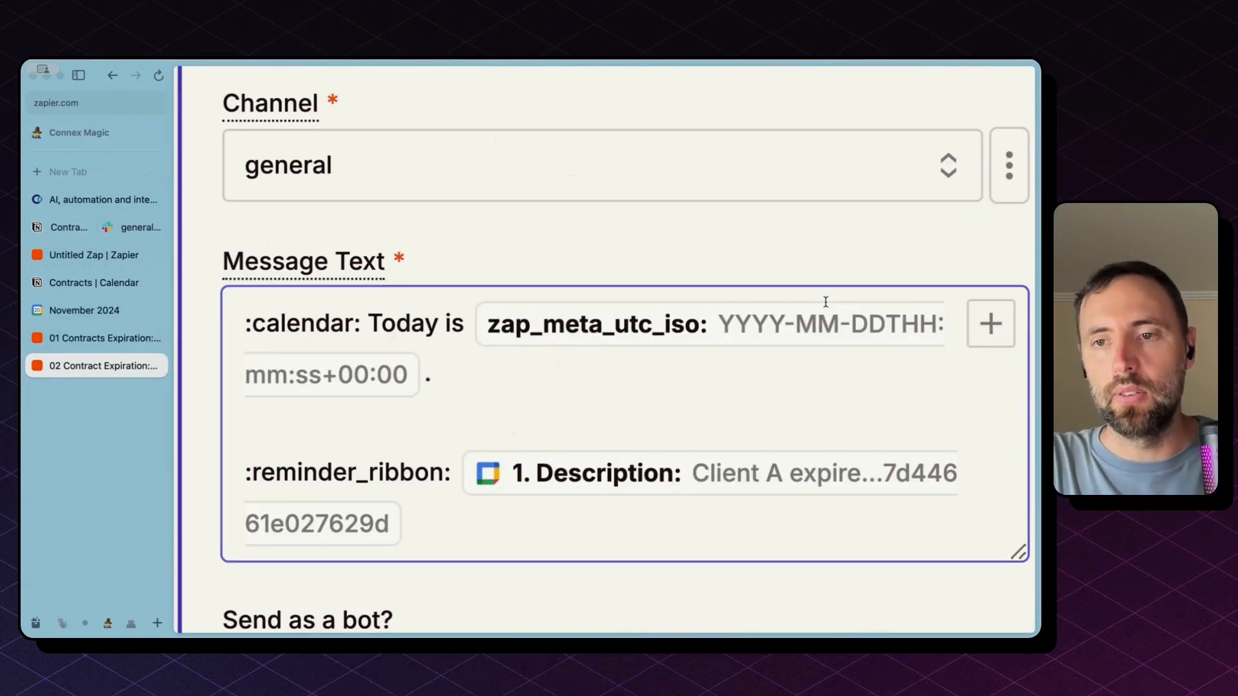
left_click(424, 391)
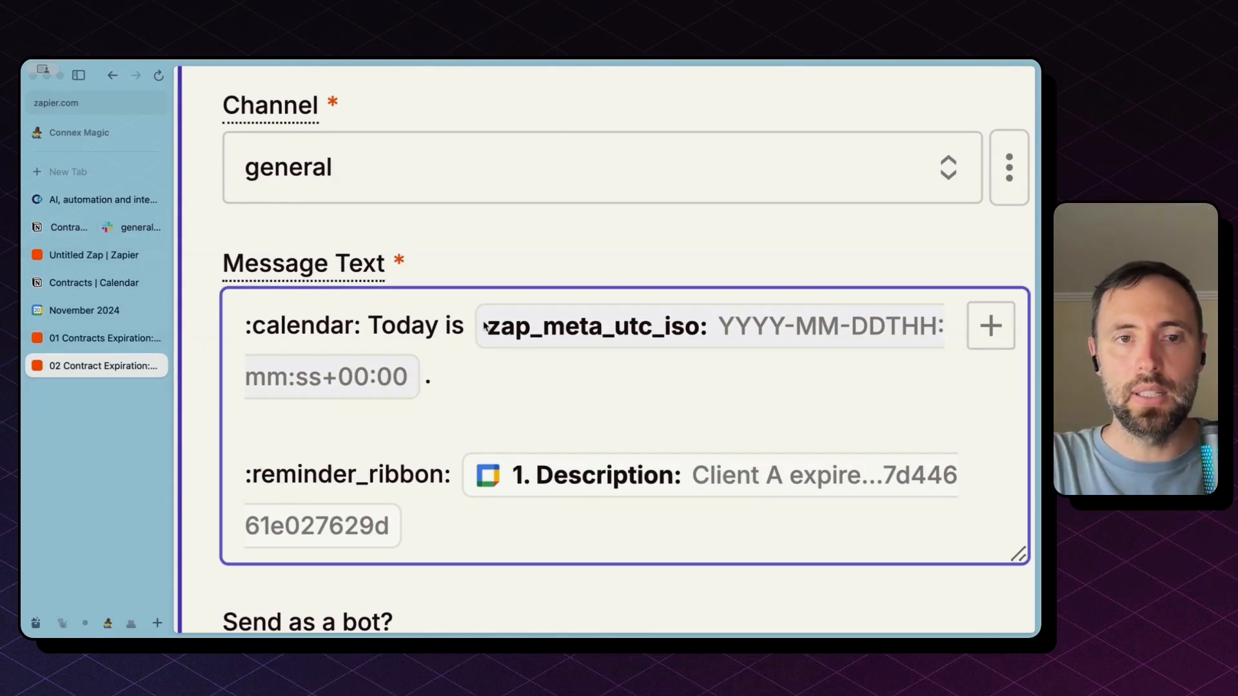
left_click(354, 329)
left_click_drag(354, 328, 258, 330)
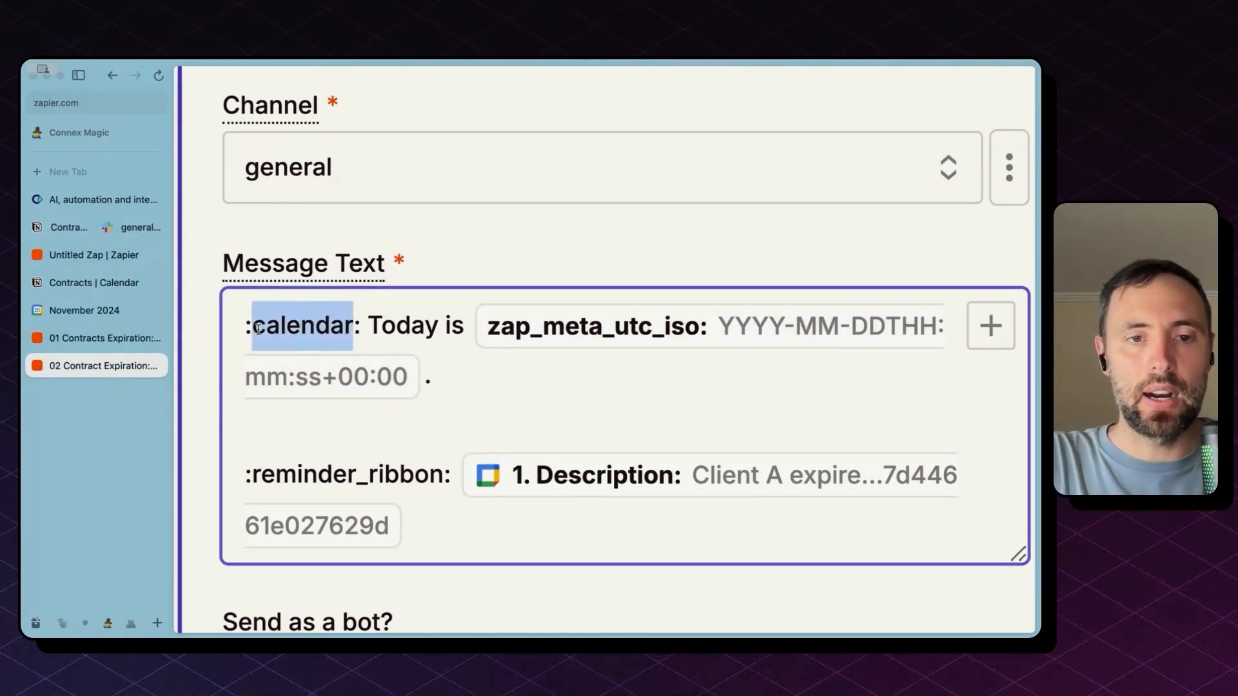
double_click(348, 472)
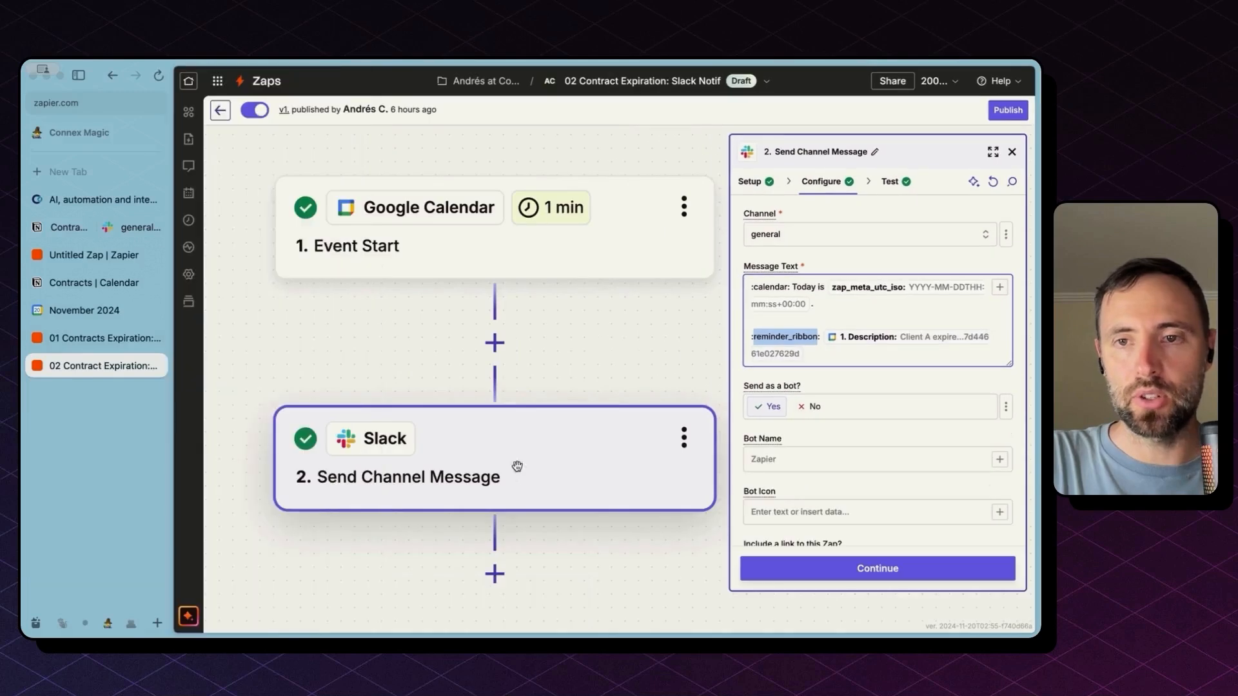
Compare the Client A event description in Google Calendar with the Zapier message posted in Slack #general
left_click(103, 312)
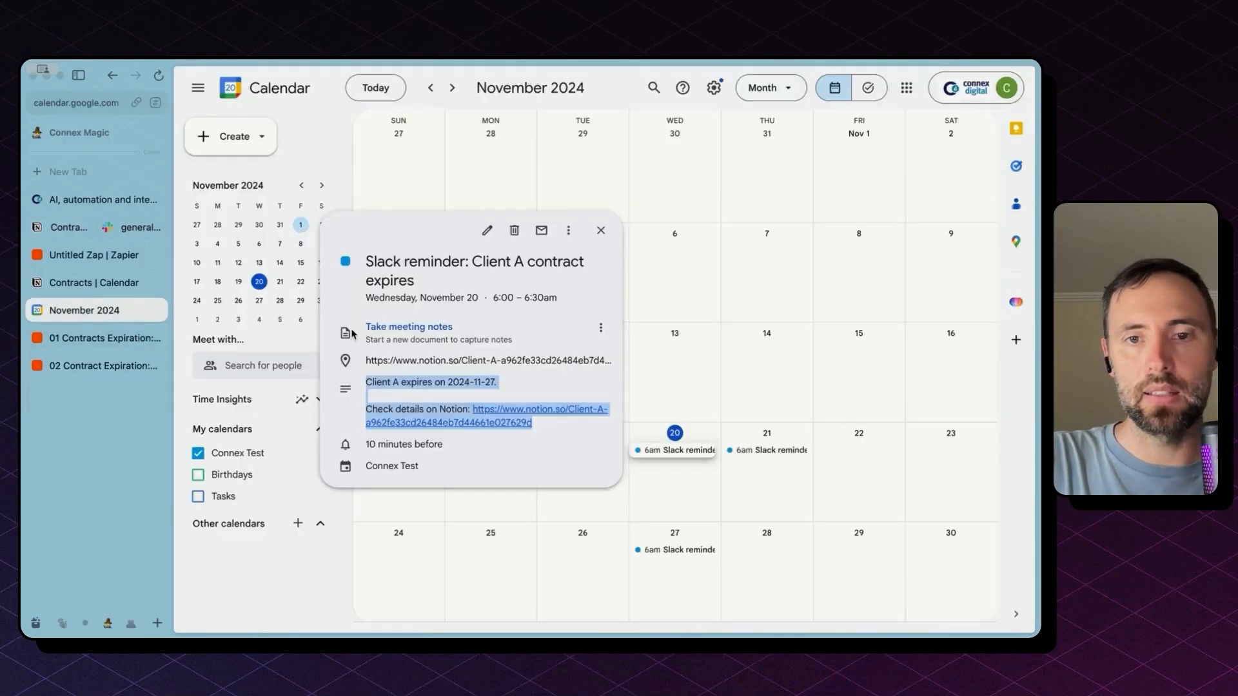
triple_click(374, 381)
left_click_drag(374, 381, 480, 421)
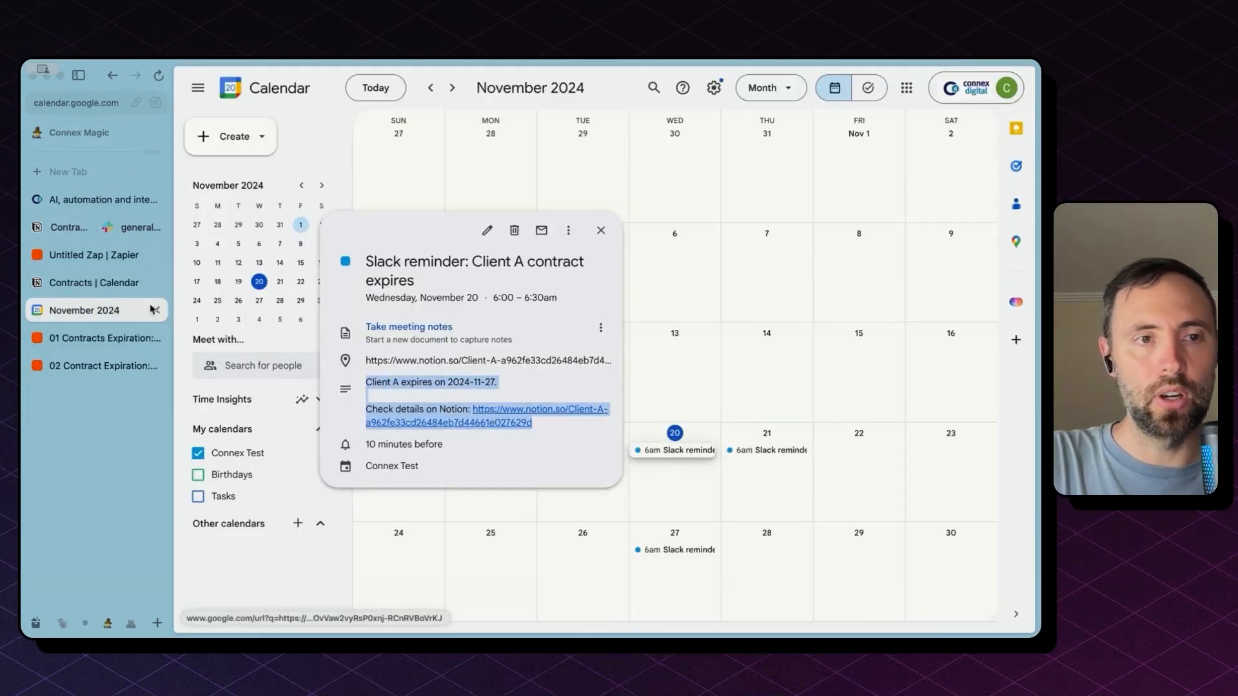
left_click(127, 230)
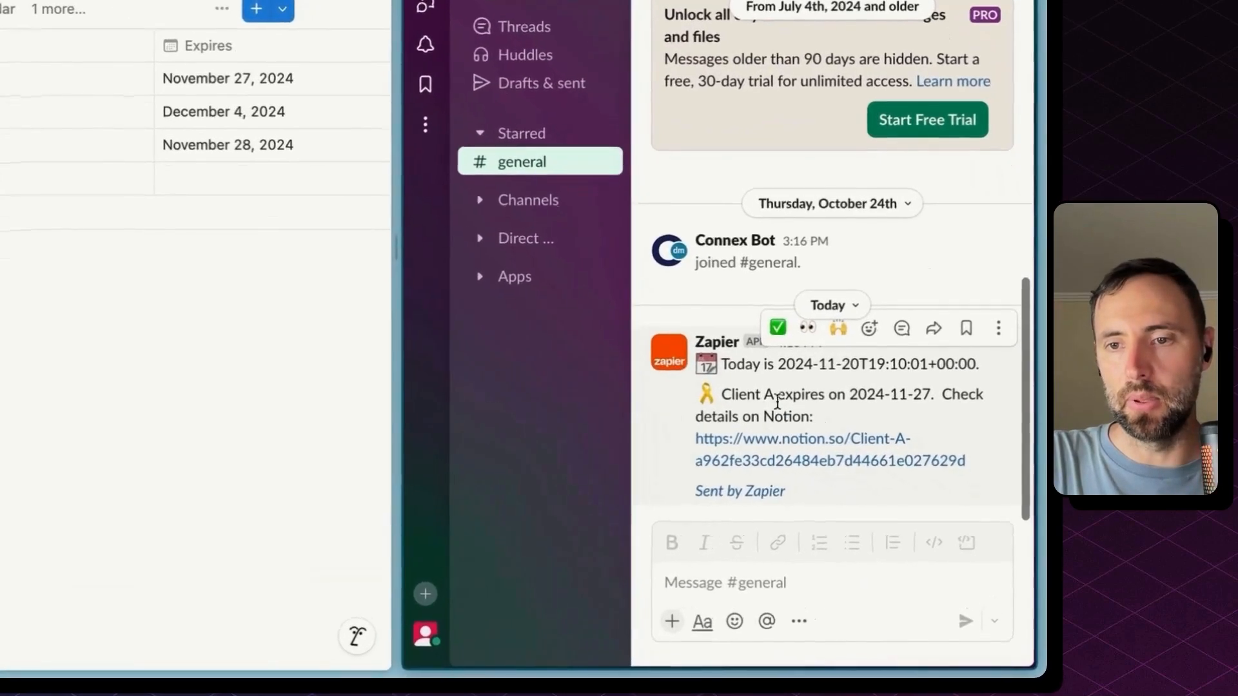
left_click_drag(719, 363, 839, 522)
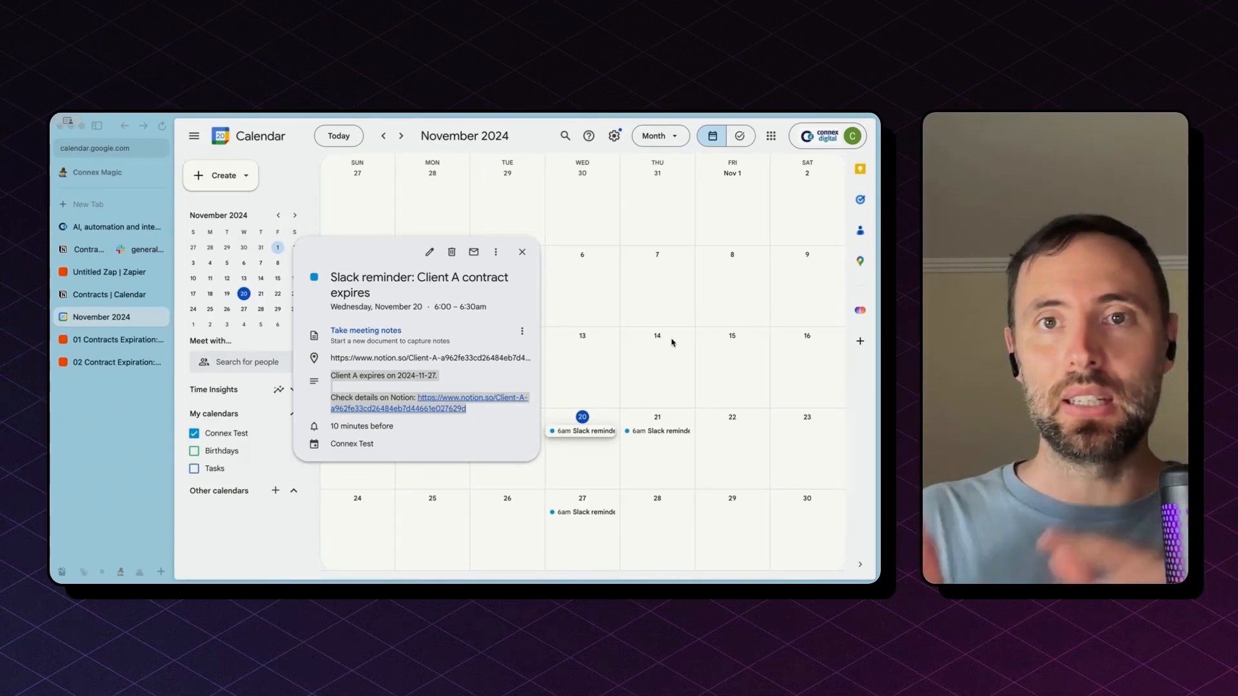
Open the '01 Contracts Expiration: Create Calendar Event' zap and scroll through its steps
left_click(118, 343)
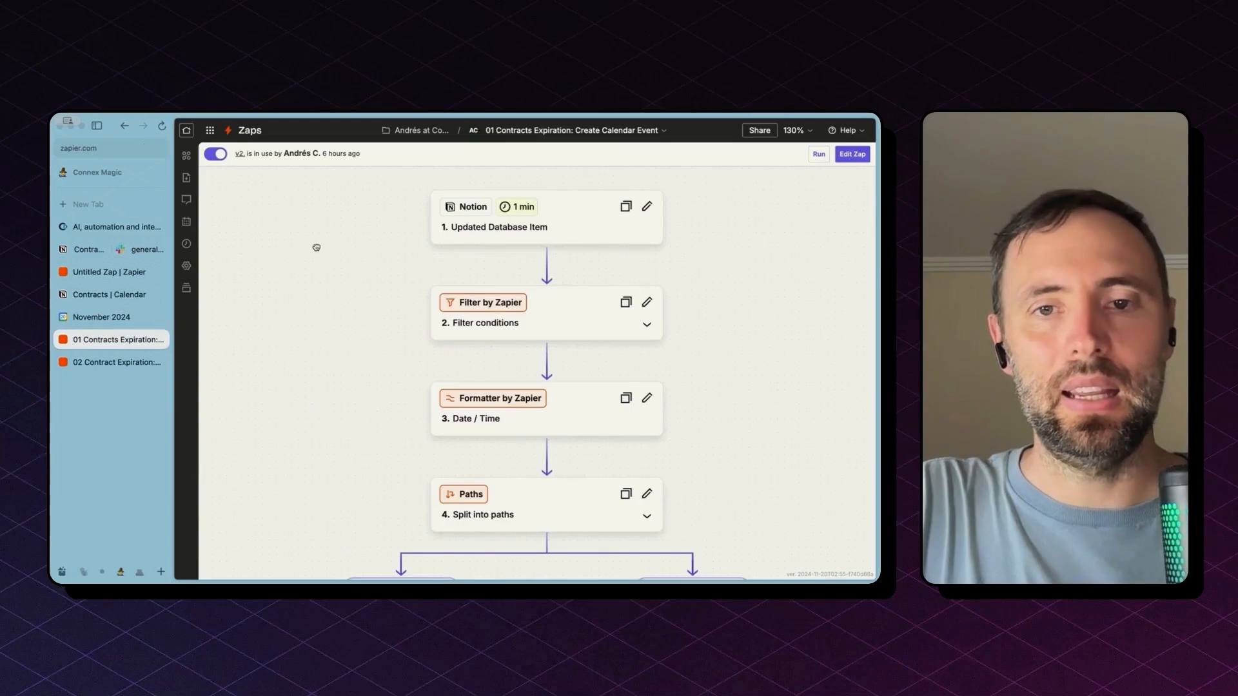
scroll(316, 246, "down", 5)
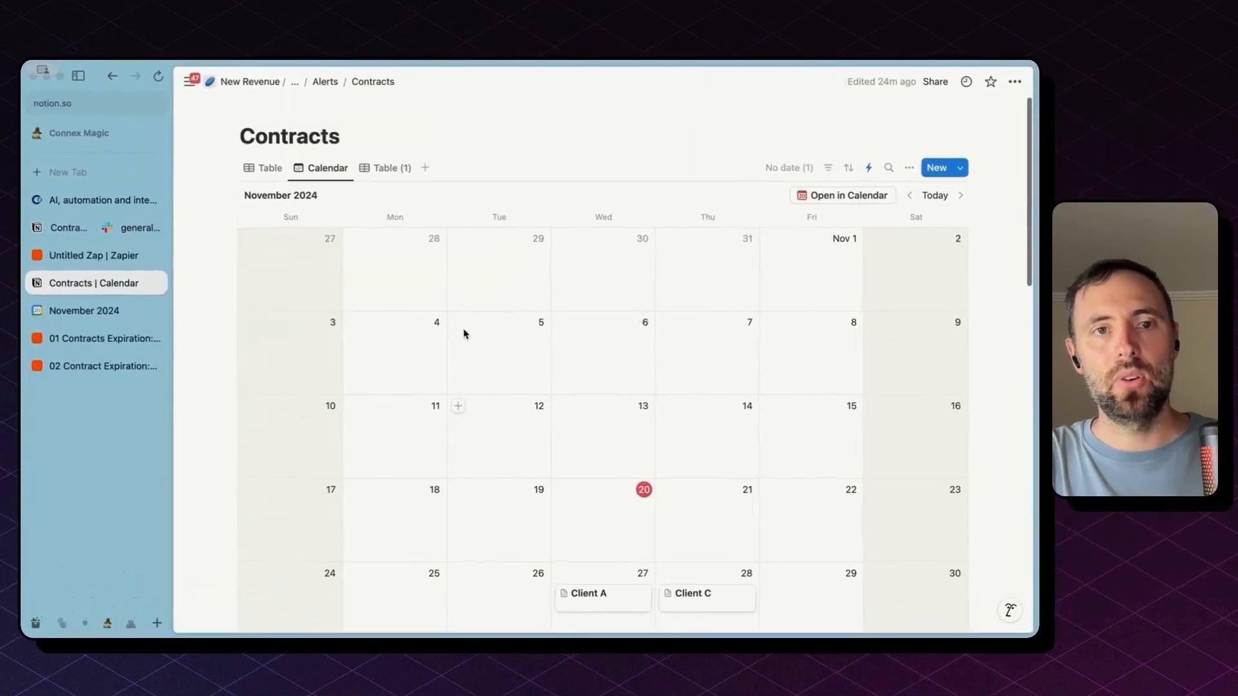
Switch to the Contracts table view with event IDs, leaving Client A's Reminder Status as Updated
left_click(271, 169)
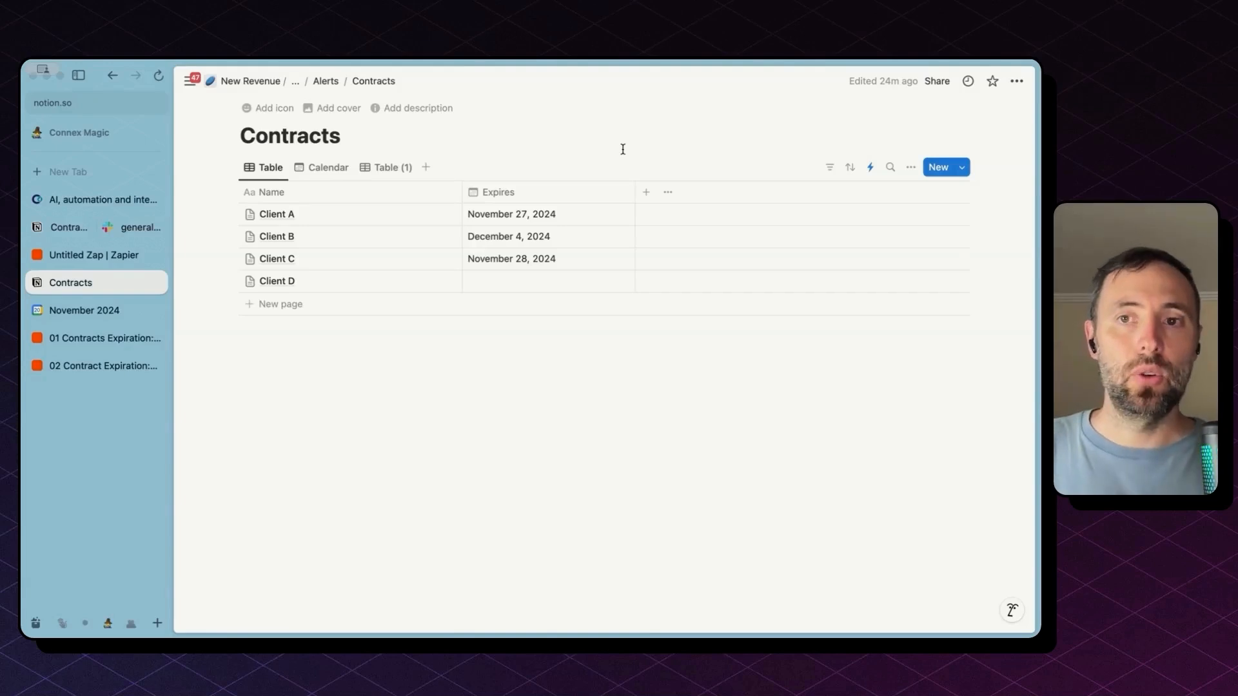
left_click(388, 169)
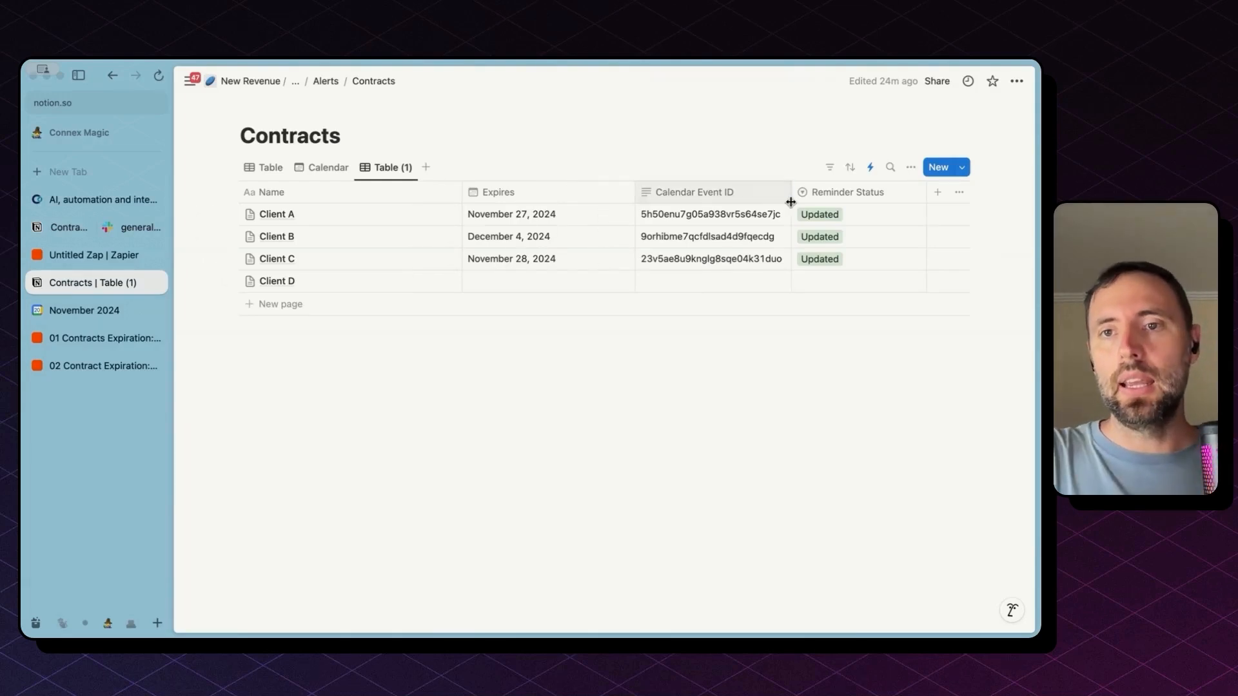
left_click(881, 219)
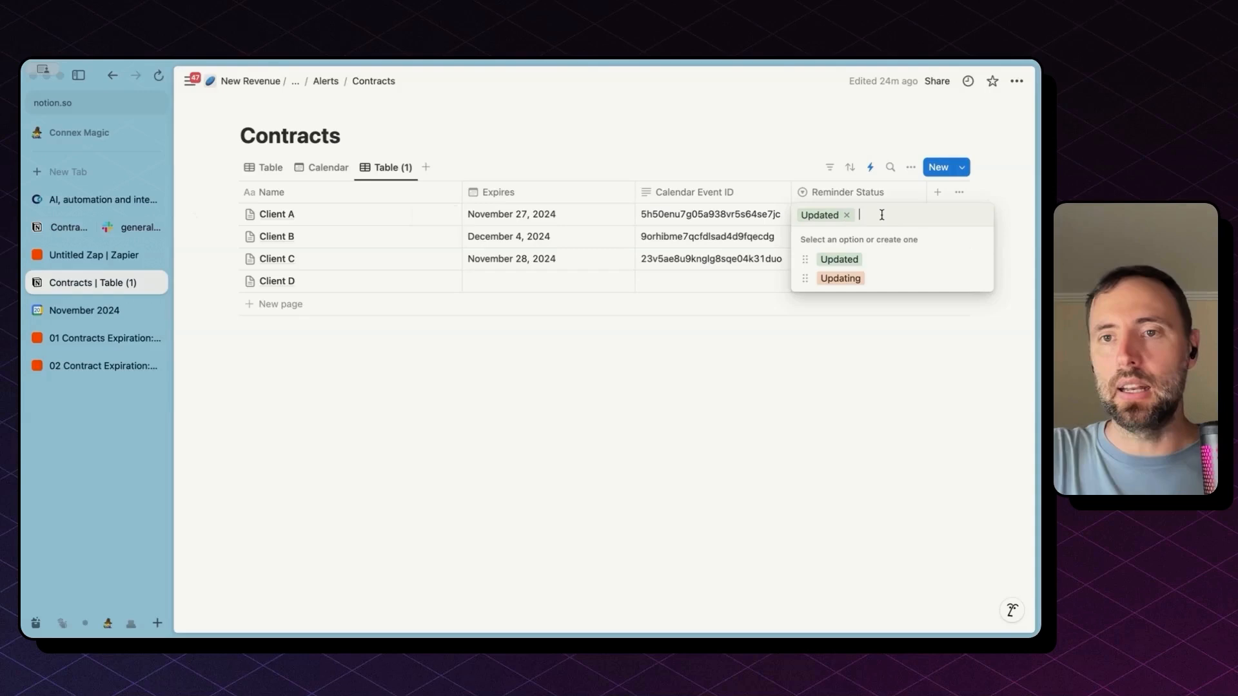
left_click(877, 267)
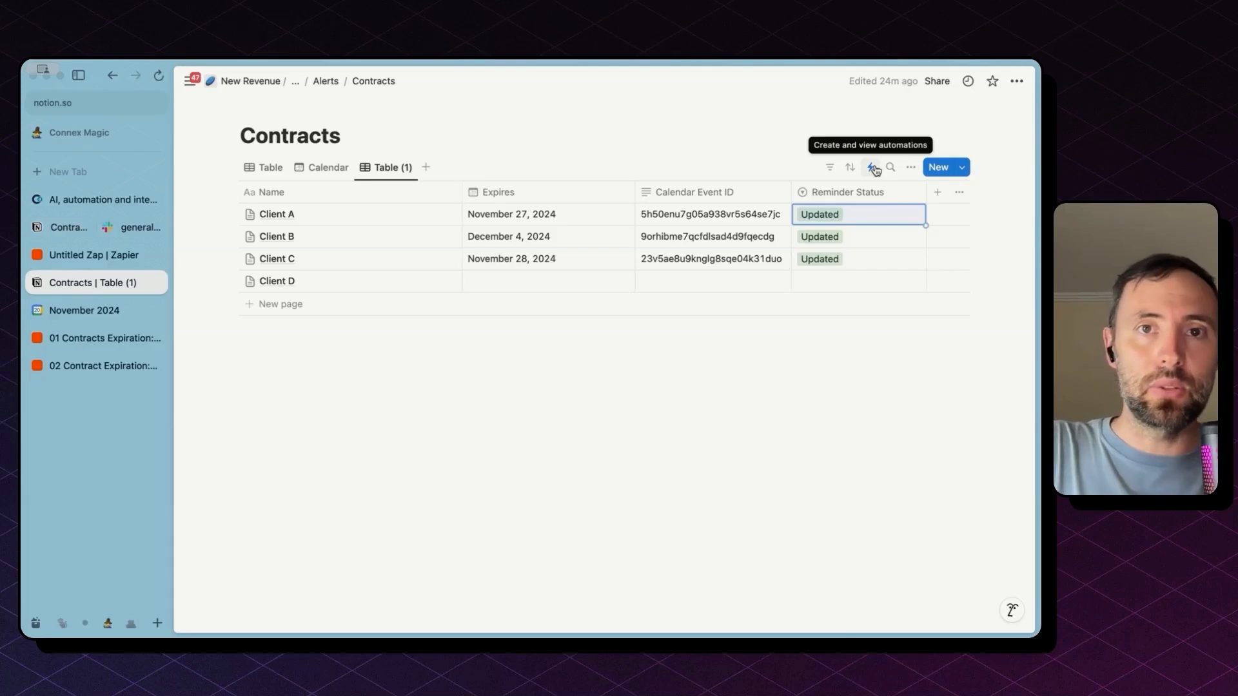
Inspect the Trigger calendar update automation and close it without changes
left_click(876, 169)
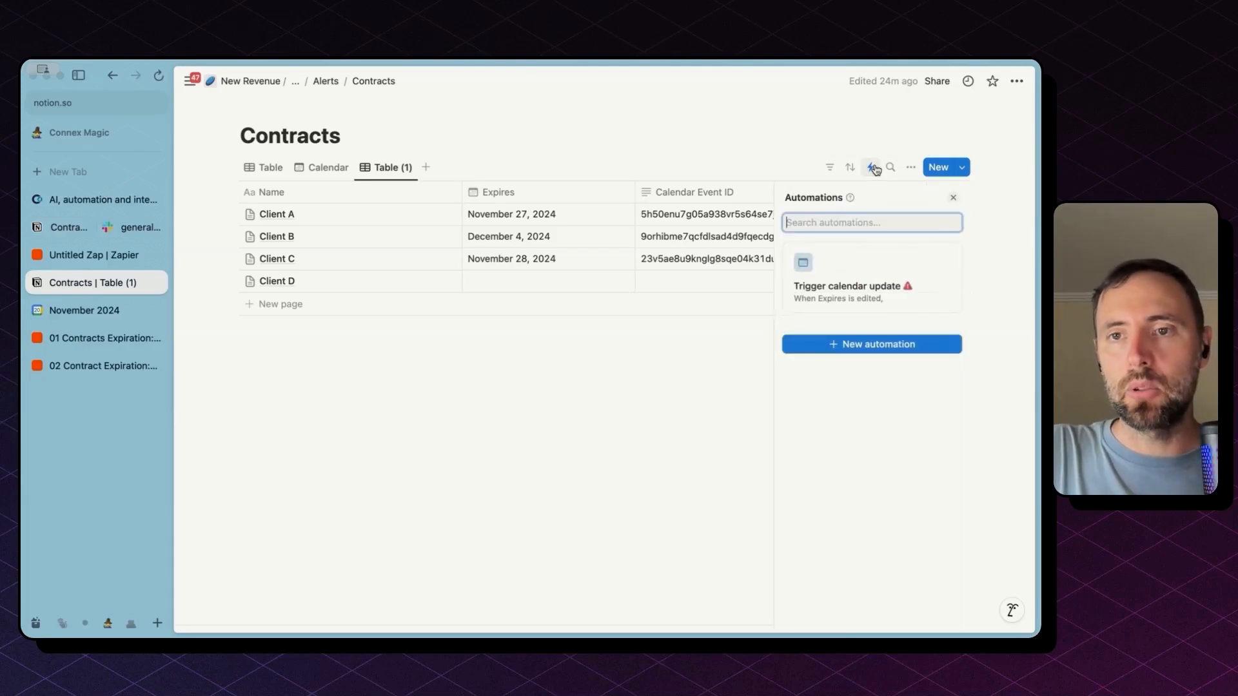
left_click(885, 274)
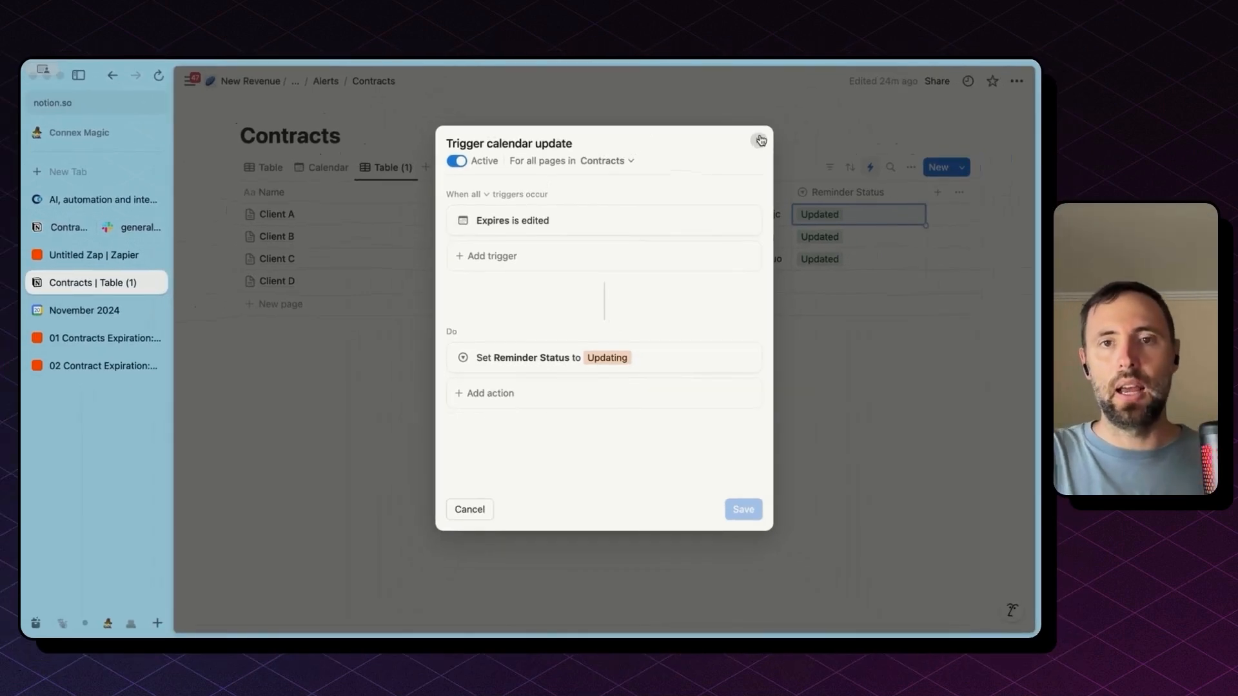
left_click(760, 141)
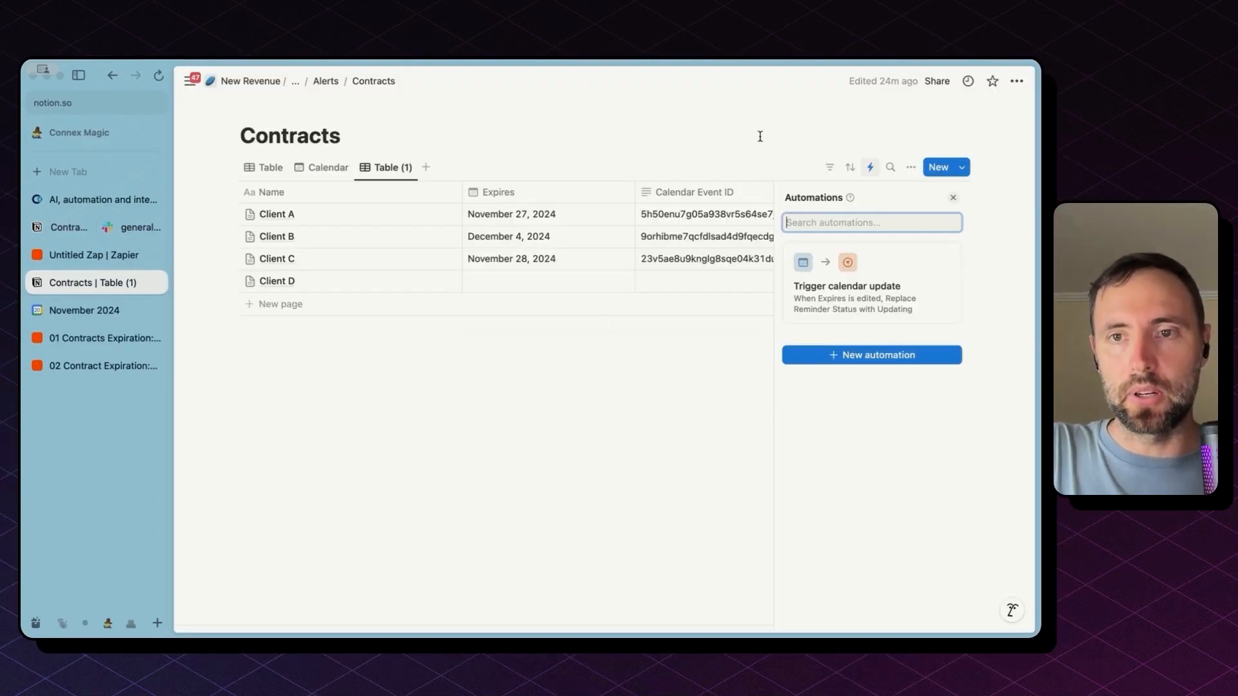
key("Escape")
Change Client A's expiry date from November 27 to November 20, 2024
left_click(558, 217)
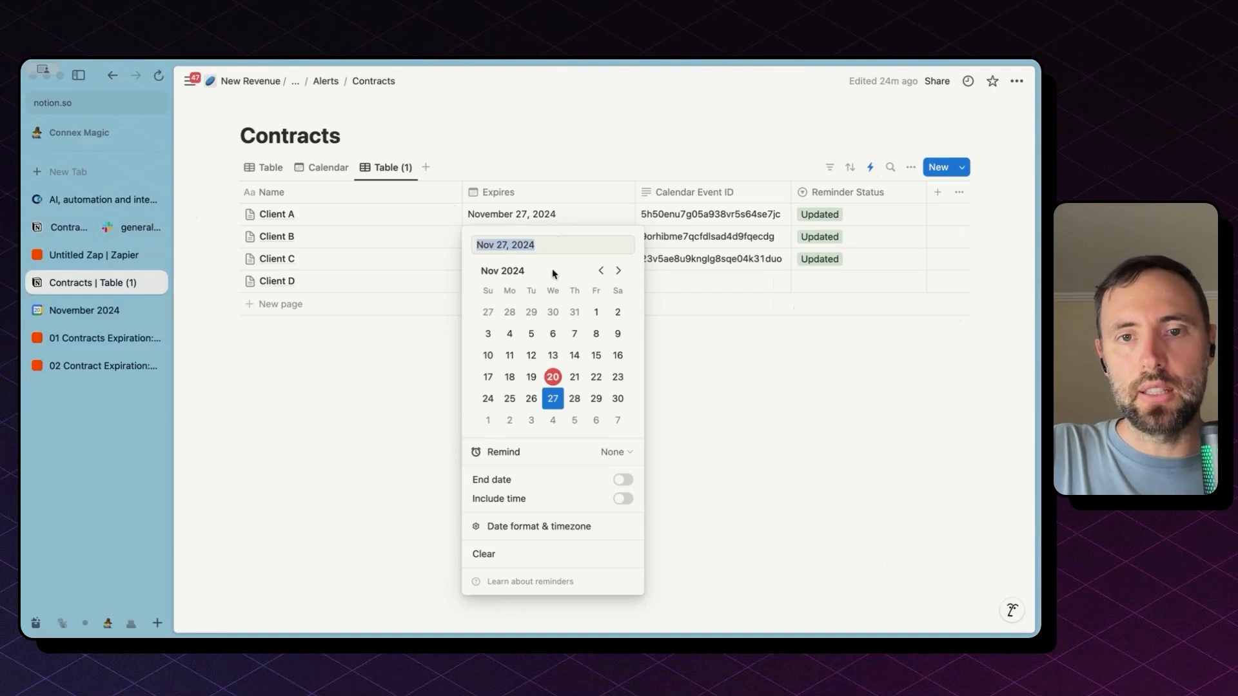
left_click(552, 376)
key("Escape")
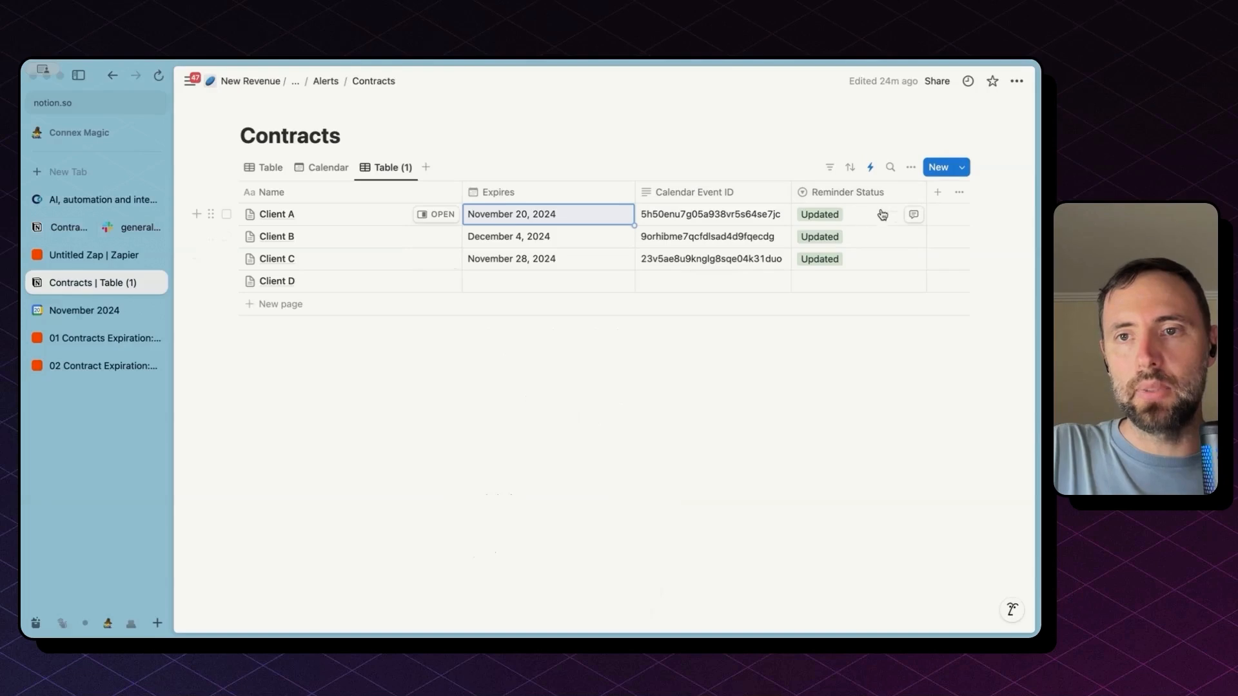
Check the Notion trigger and Client A's reminder status, then show the Expires/Updating filter
left_click(97, 338)
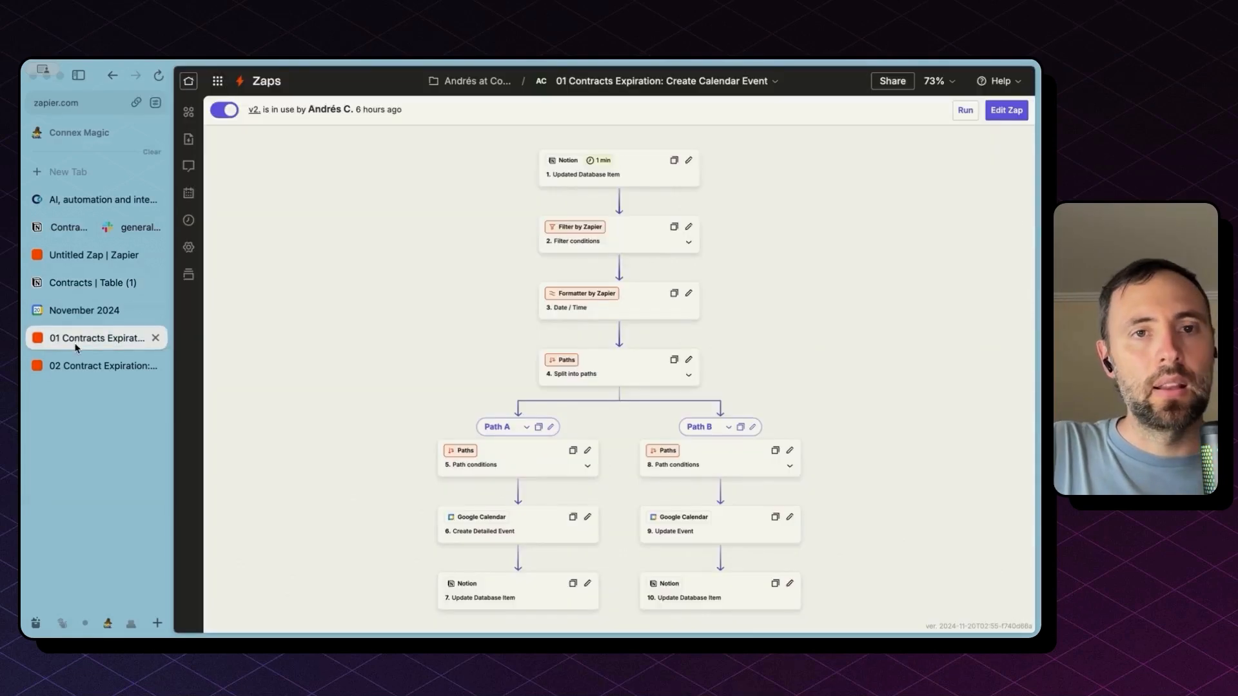
left_click(650, 176)
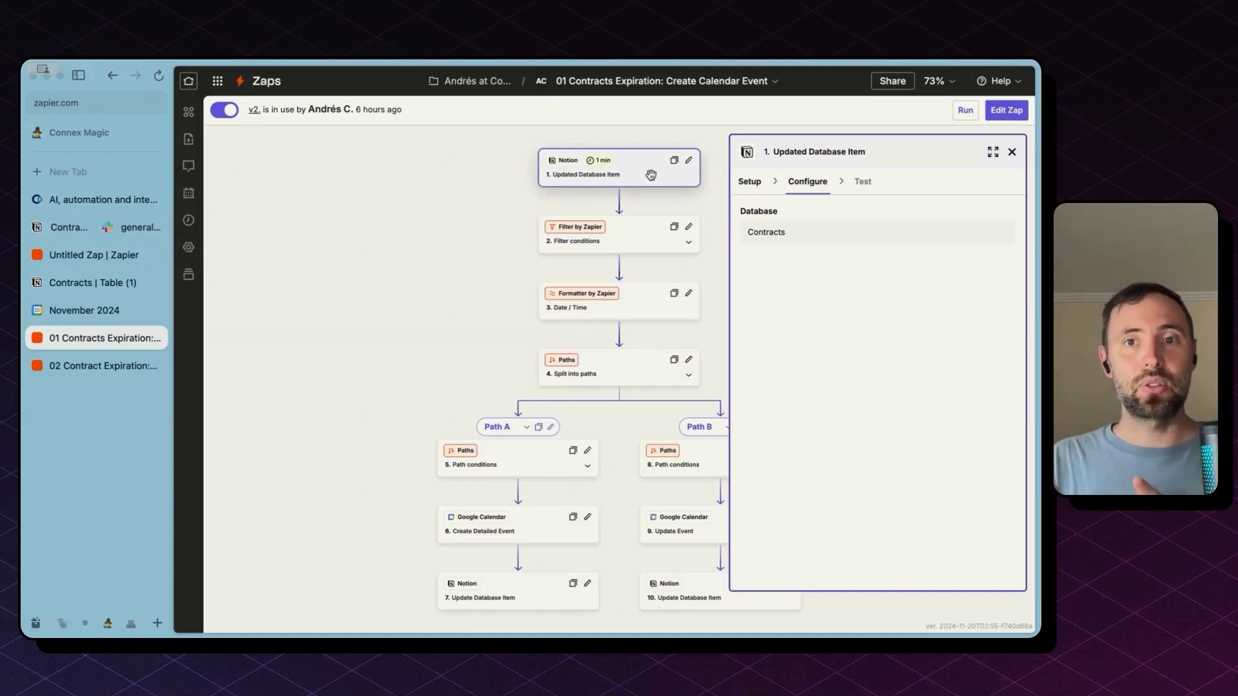
left_click(51, 284)
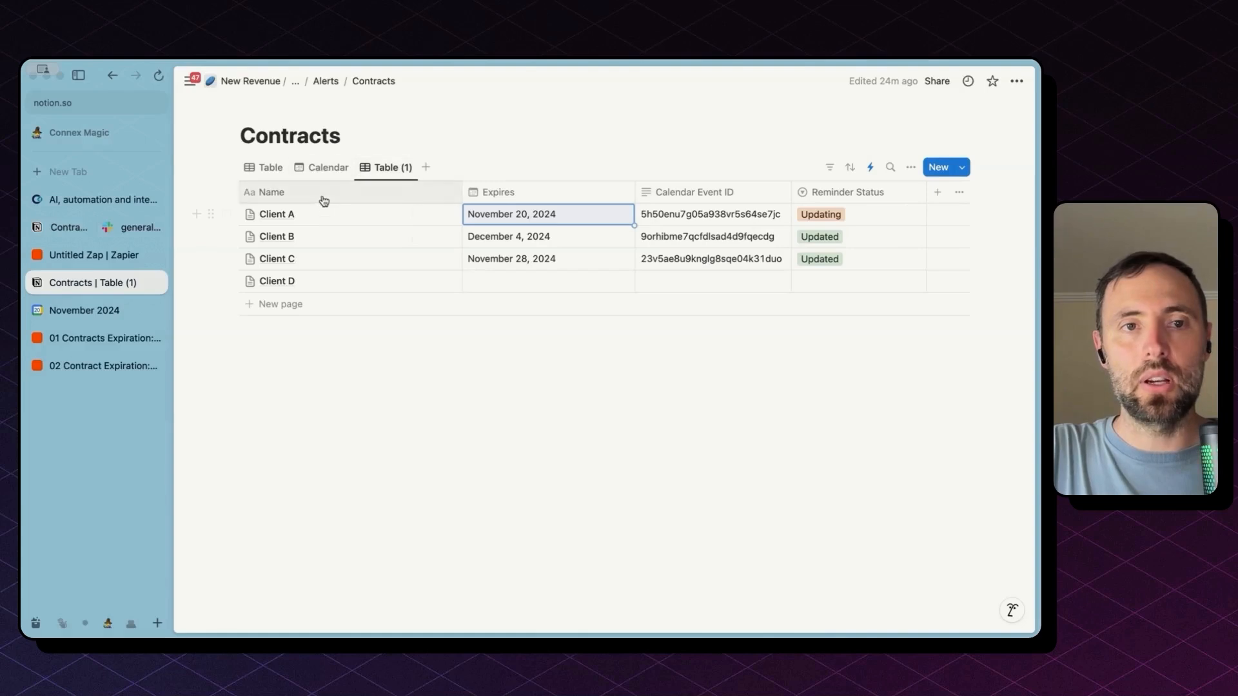
left_click(97, 338)
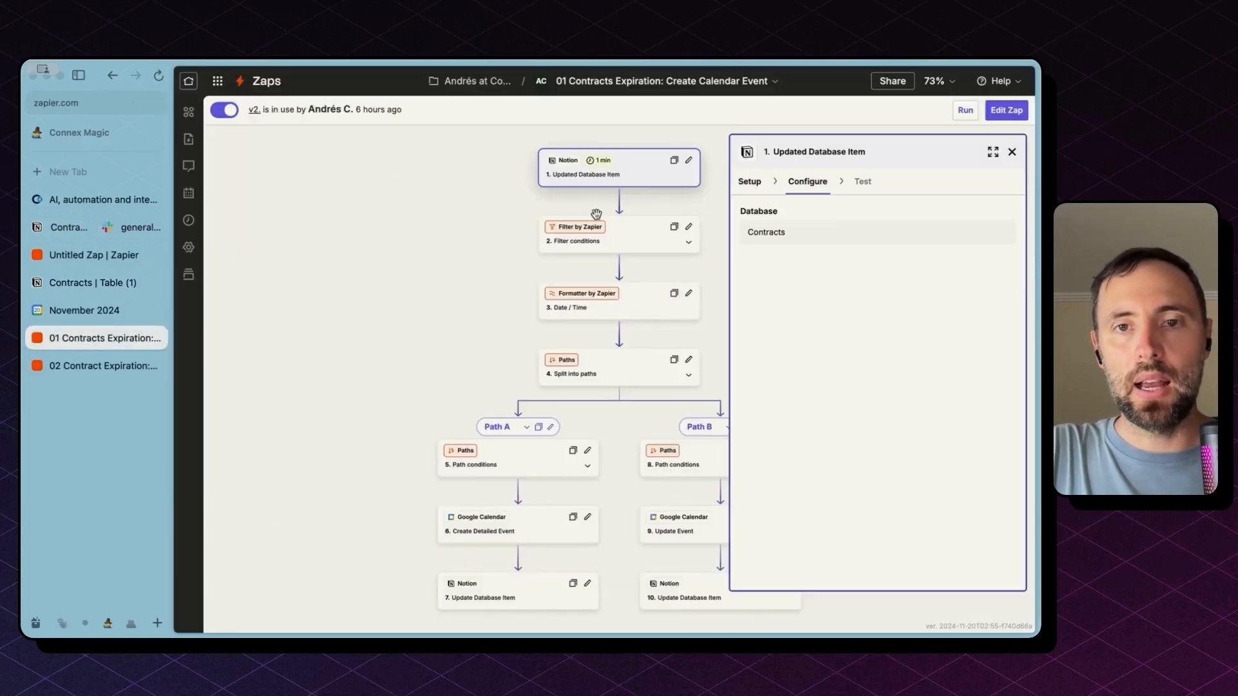
left_click(635, 234)
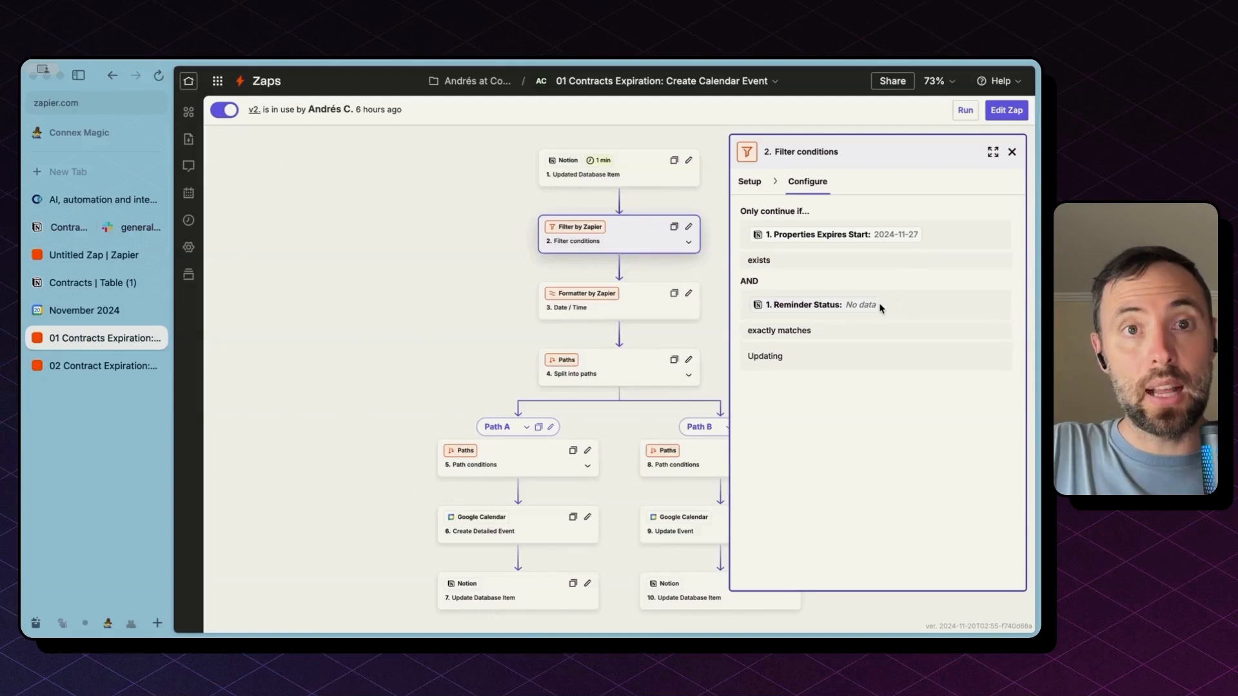
Highlight the Updating value, enter Edit Zap mode, and open the Formatter Date / Time step
double_click(760, 356)
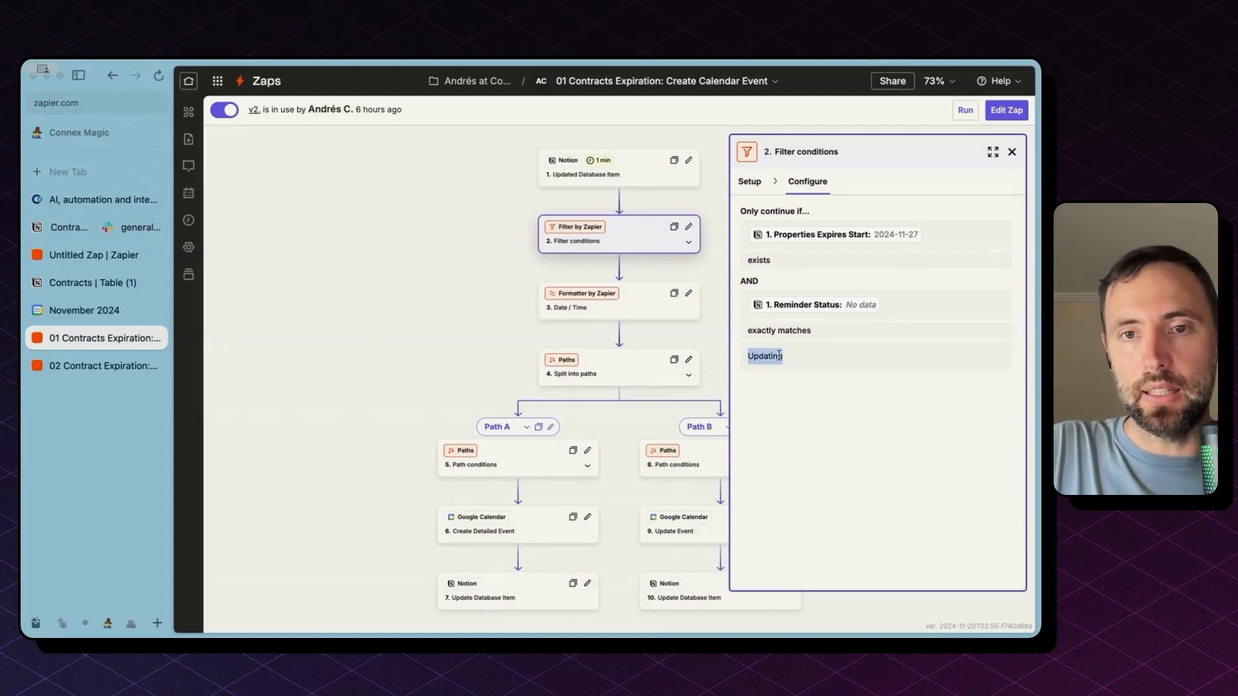
left_click(1006, 110)
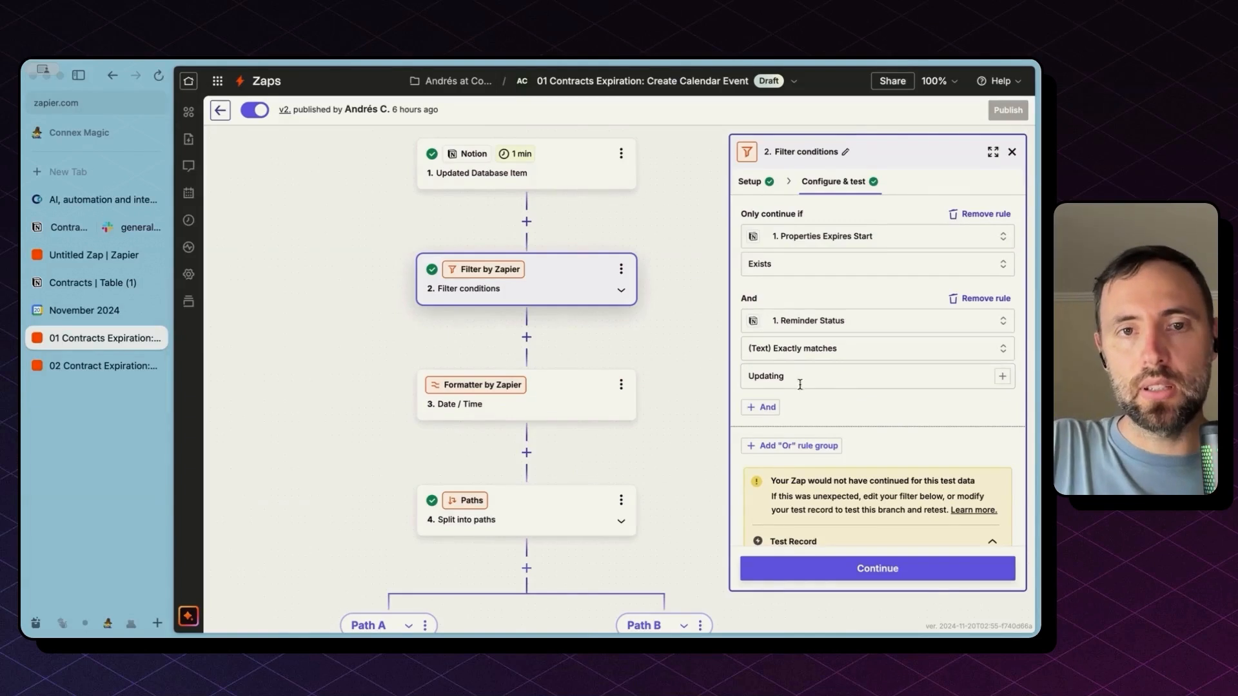
left_click(544, 391)
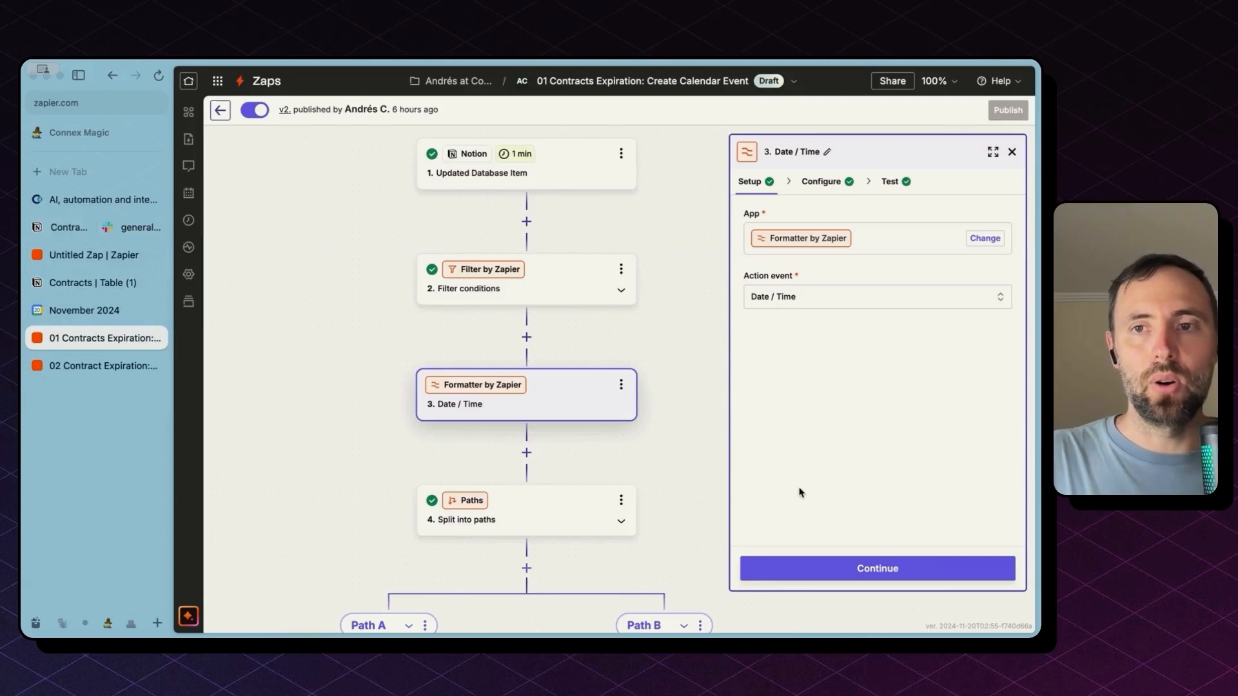
Show the formatter subtracting -7 days from Expires Start as YYYY-MM-DD, then pan to Paths A and B
left_click(839, 182)
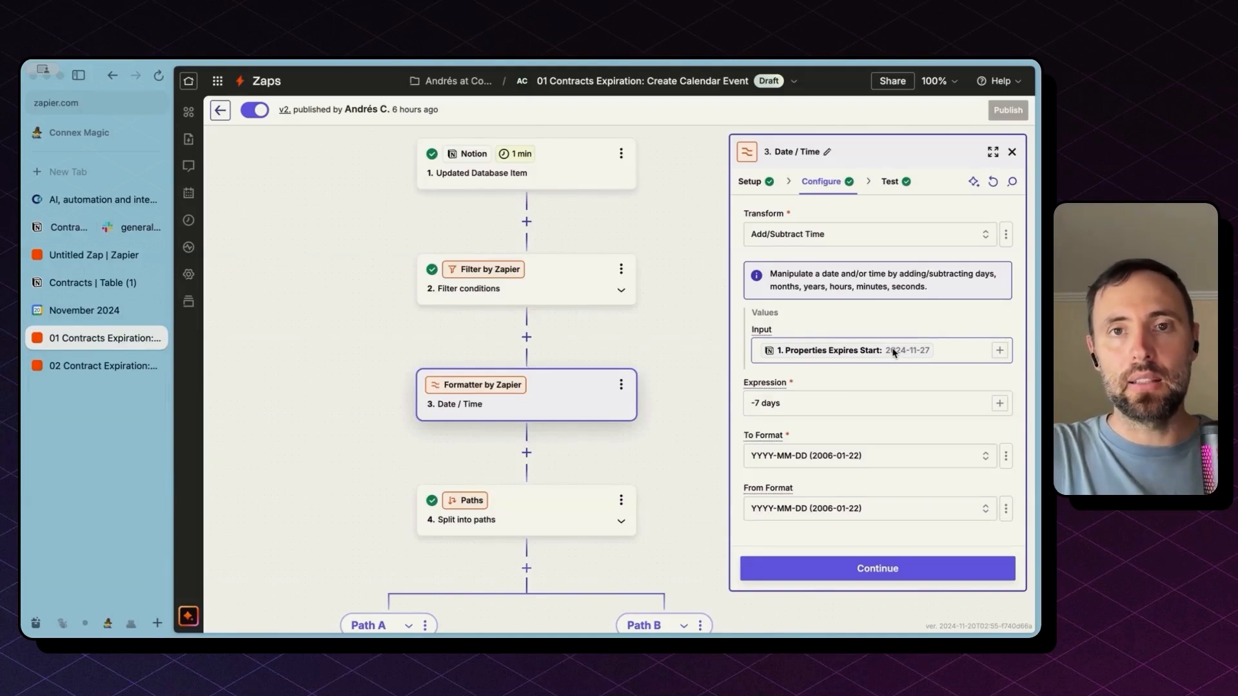
left_click(791, 407)
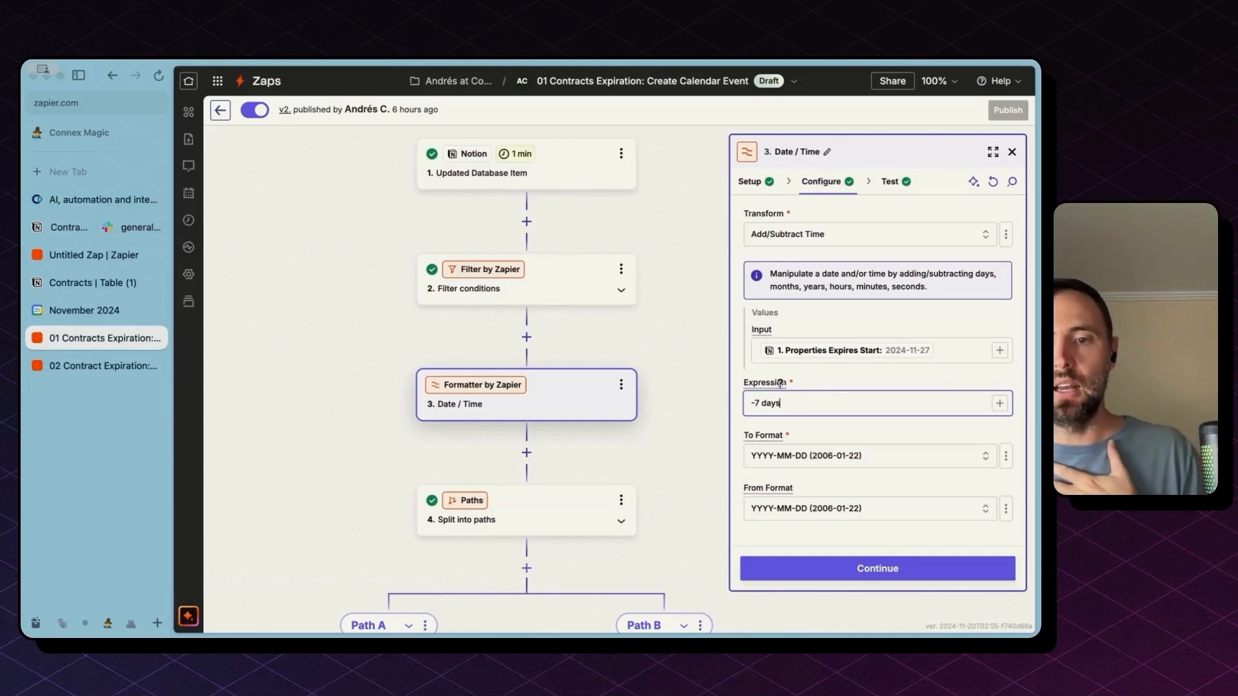
left_click(780, 384)
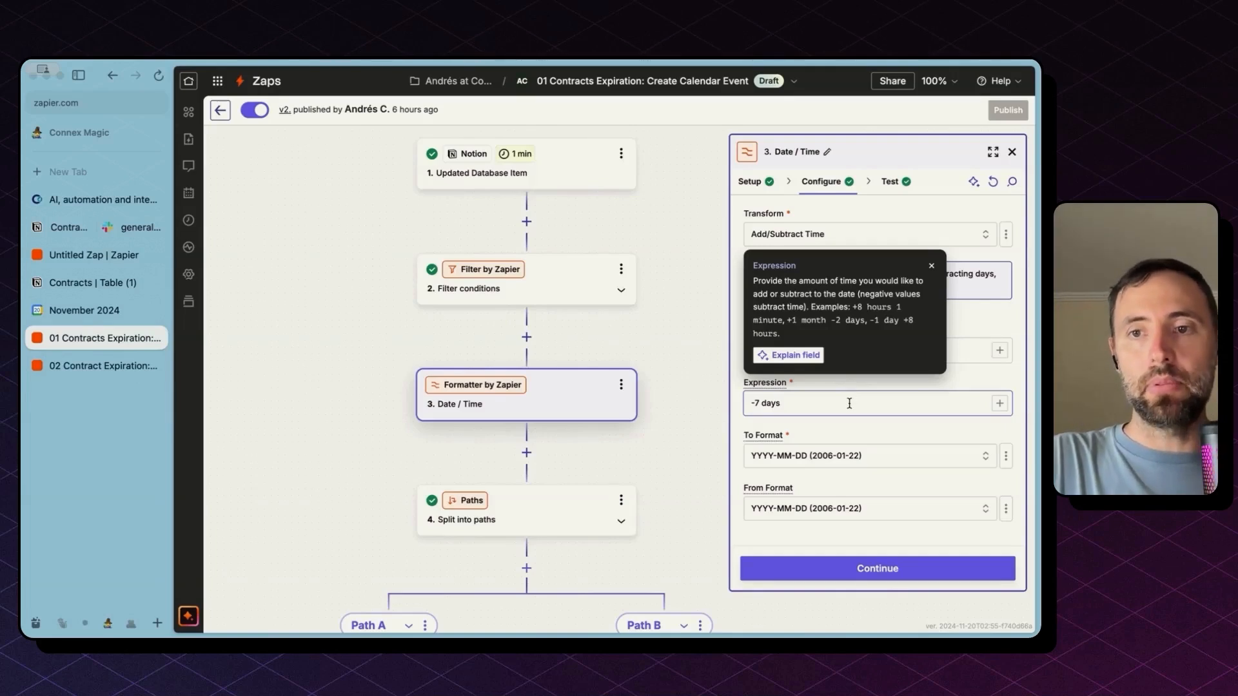
left_click_drag(671, 513, 669, 146)
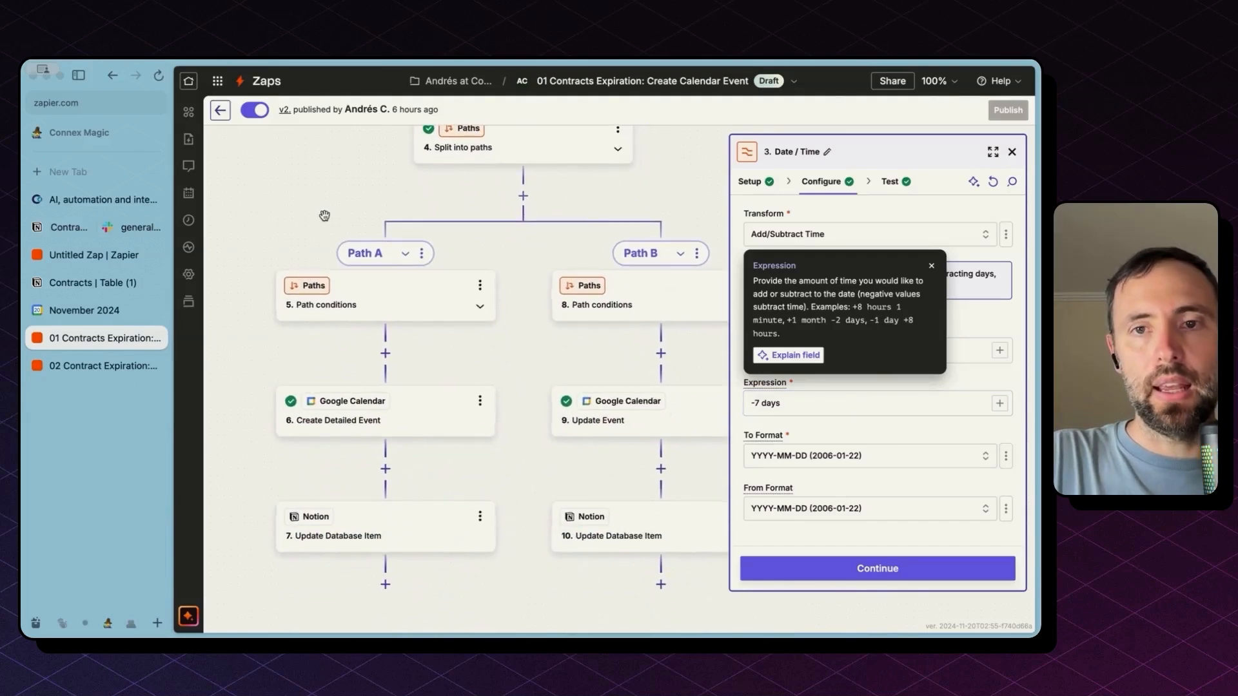
Inspect Path A's and Path B's conditions and their Google Calendar event steps
left_click(1012, 152)
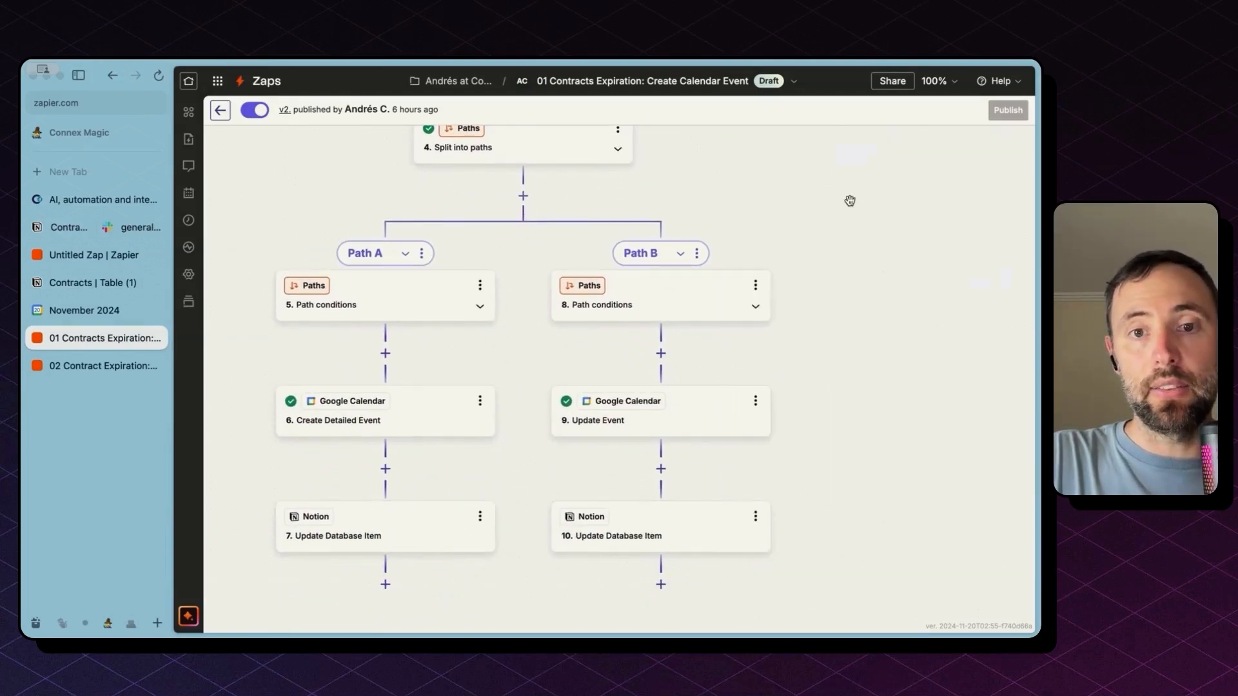
left_click_drag(849, 199, 937, 196)
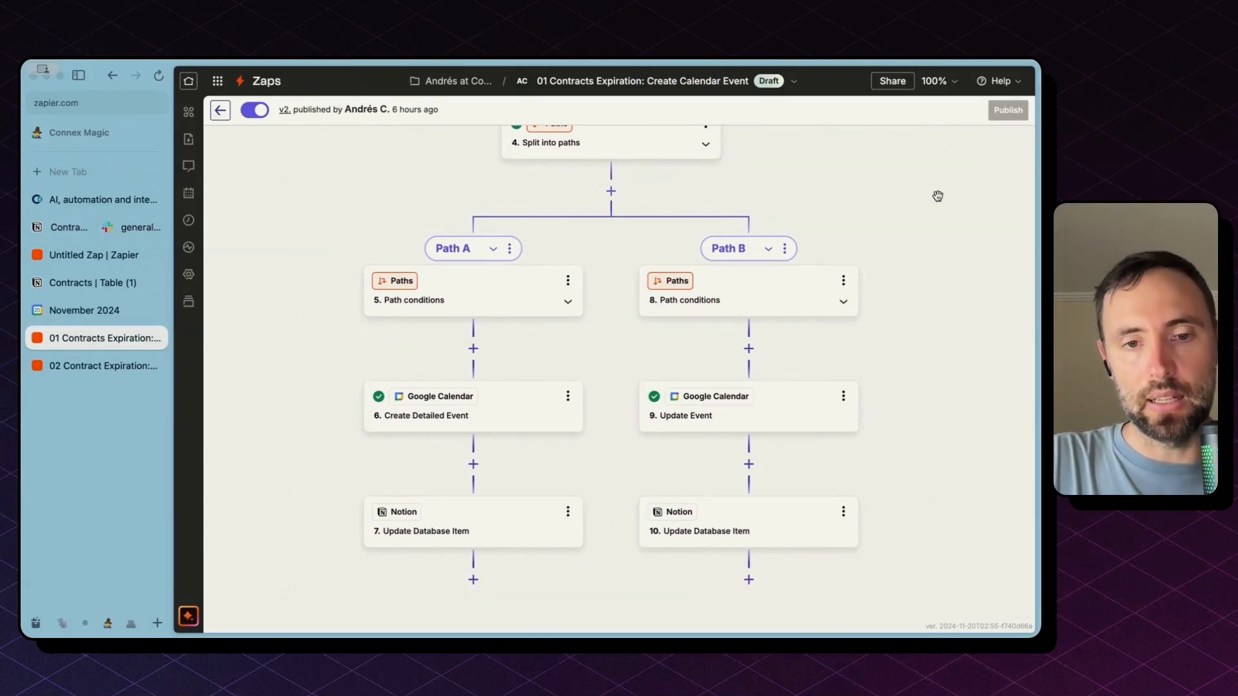
left_click(516, 287)
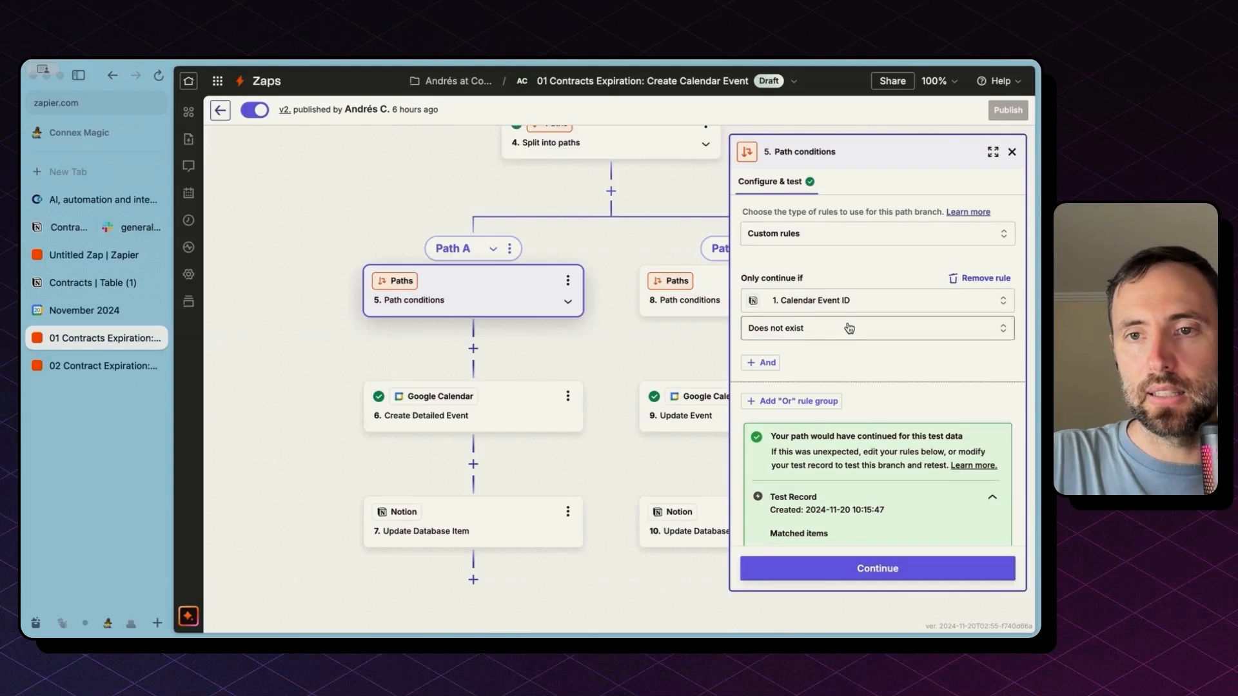
left_click(510, 428)
left_click_drag(630, 359, 500, 359)
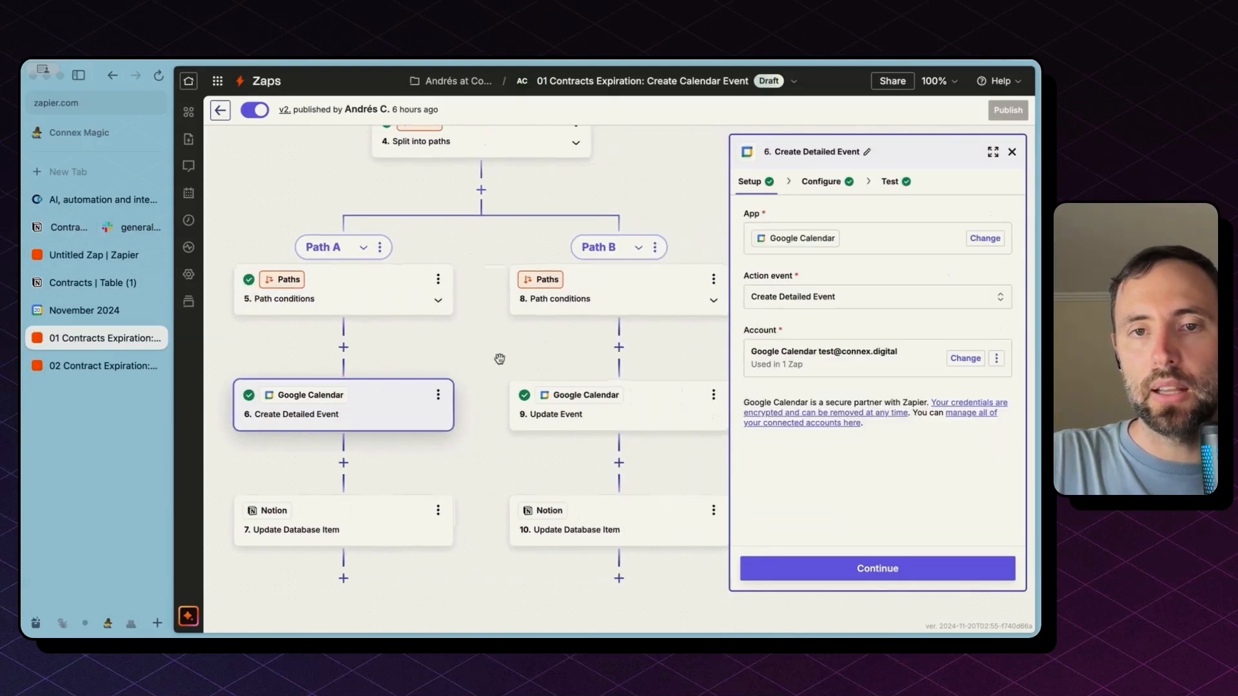
left_click(591, 306)
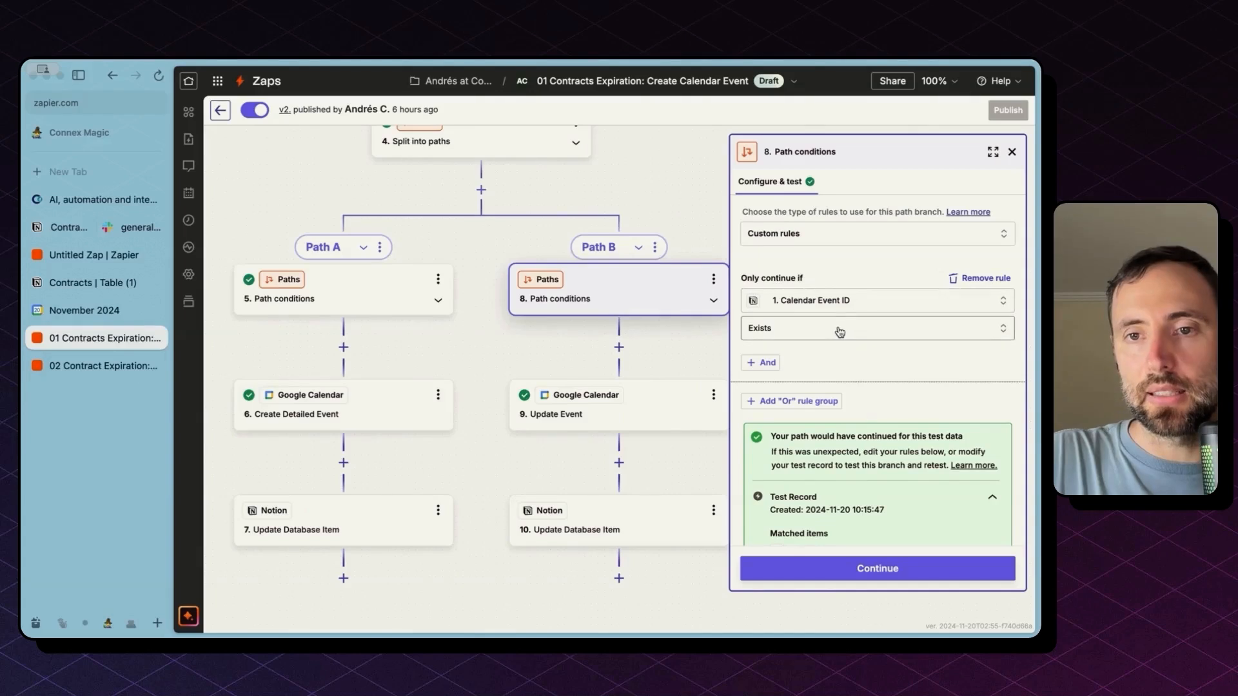
left_click(635, 403)
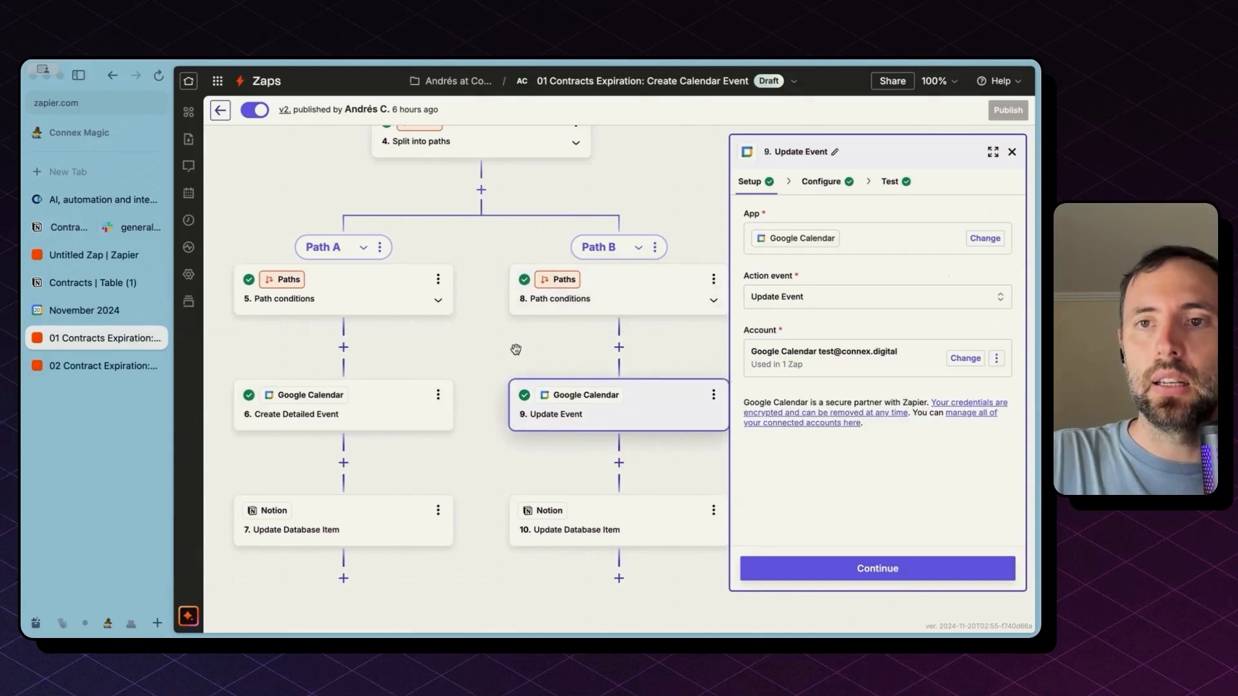
Reopen step 6 Create Detailed Event to show its summary, description and location fields
left_click_drag(514, 350, 637, 275)
left_click(465, 342)
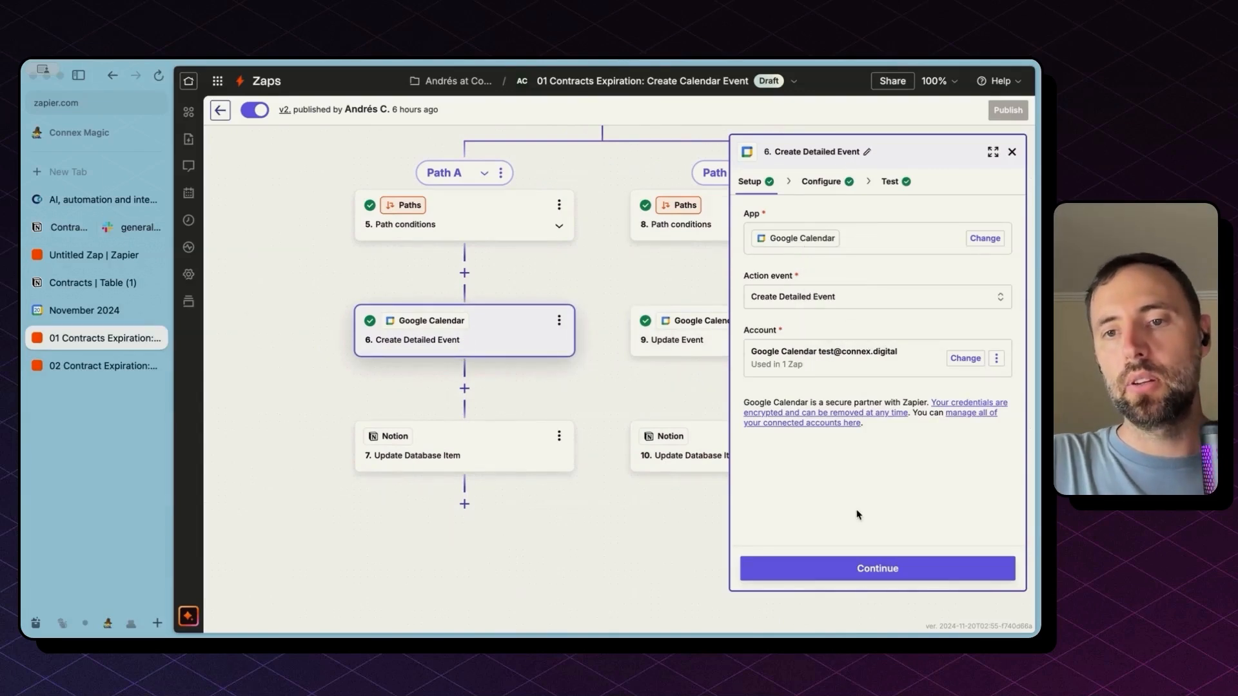
left_click(867, 567)
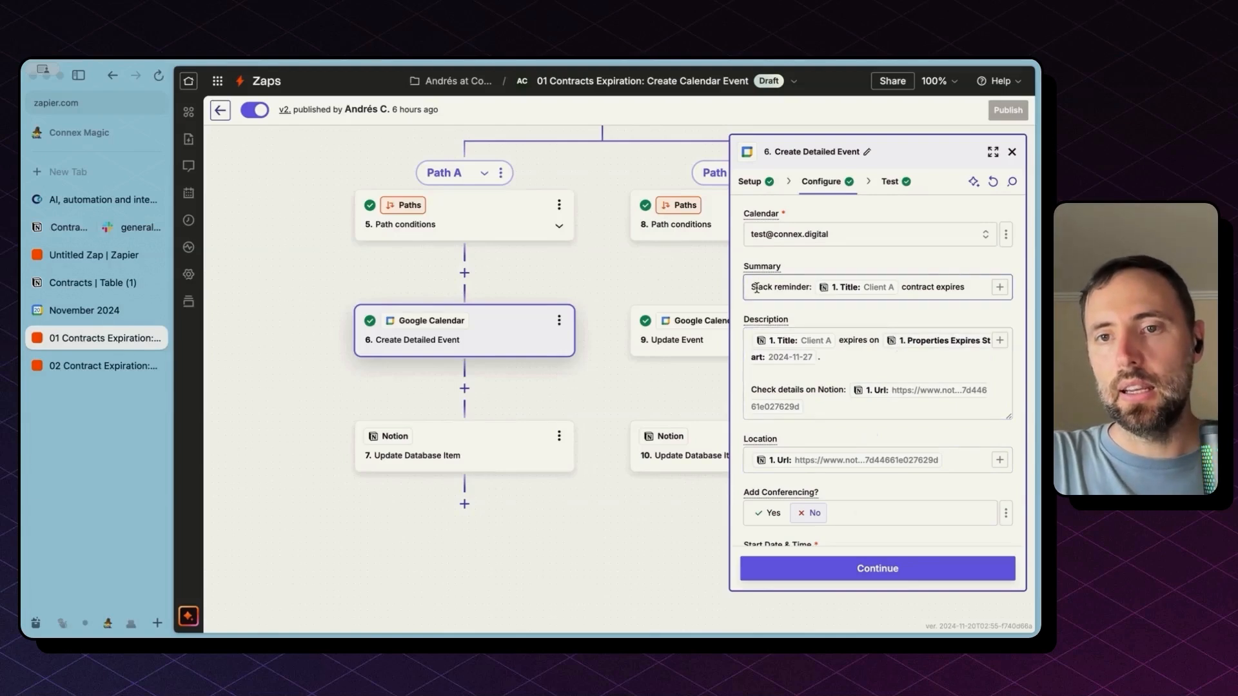
Highlight 'Slack reminder:' and 'contract expires' in the summary, then the description paragraph
left_click_drag(756, 287, 811, 292)
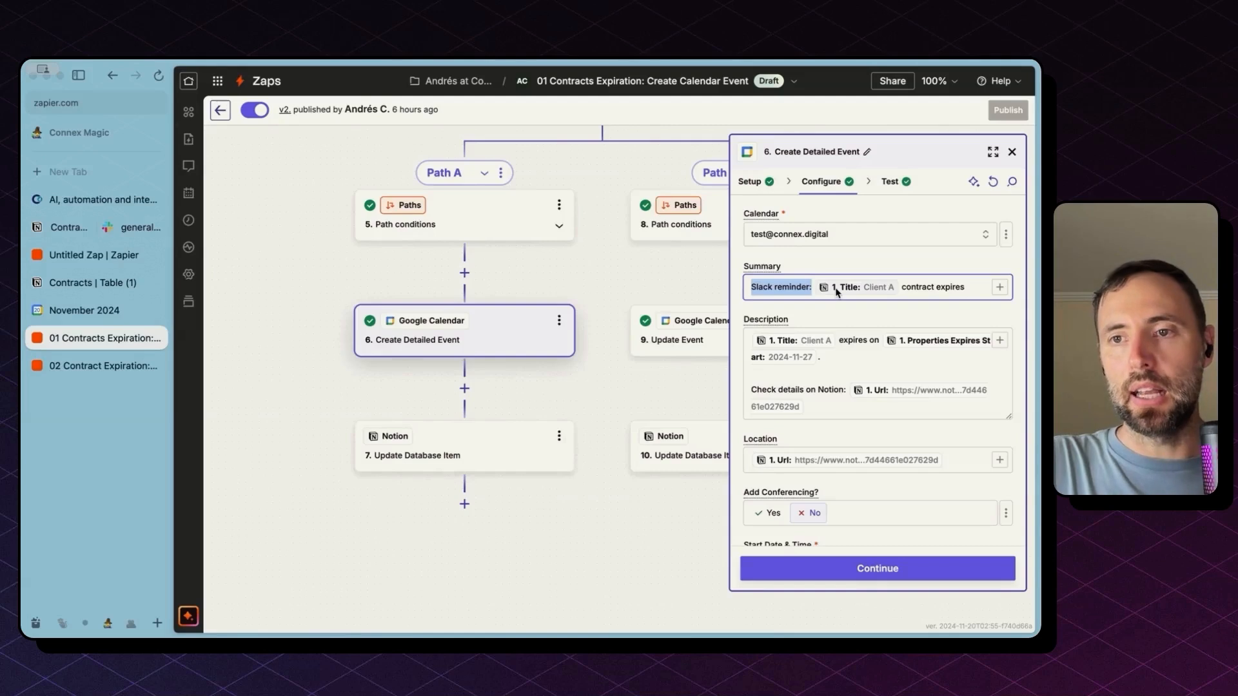
left_click_drag(901, 287, 945, 286)
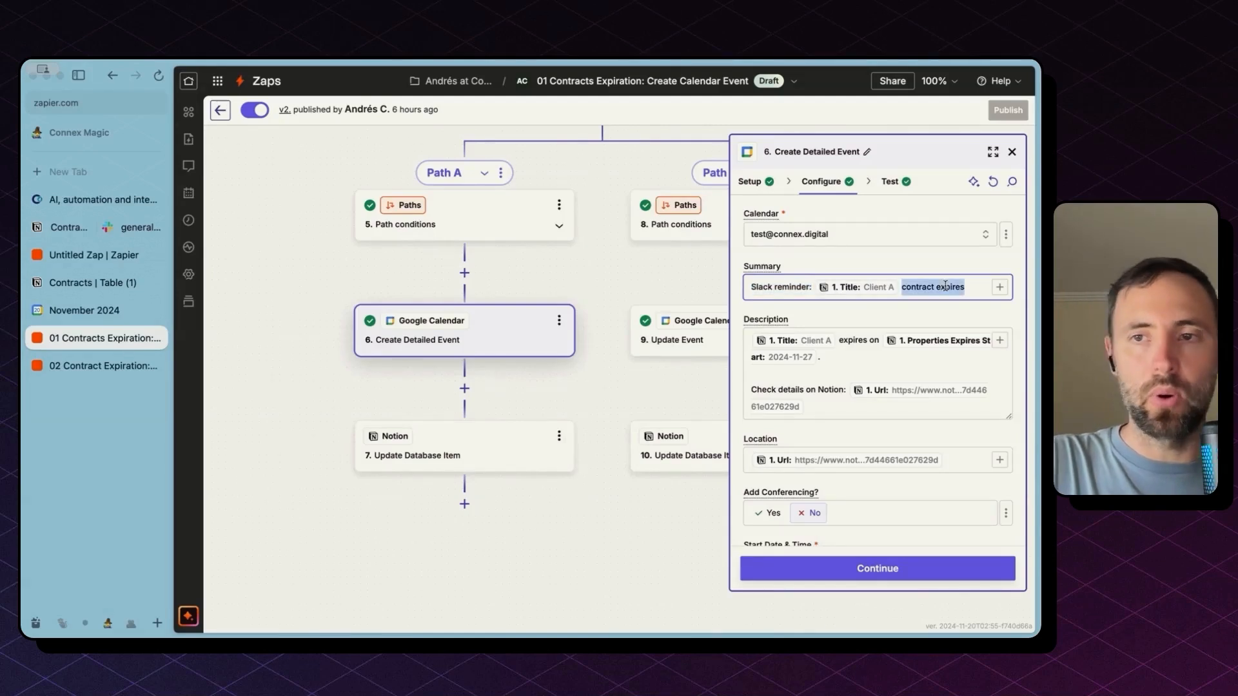
triple_click(868, 348)
Add a test line 'ashdifuyshfjh' after the expiry date and open the description's Insert data list
left_click(869, 356)
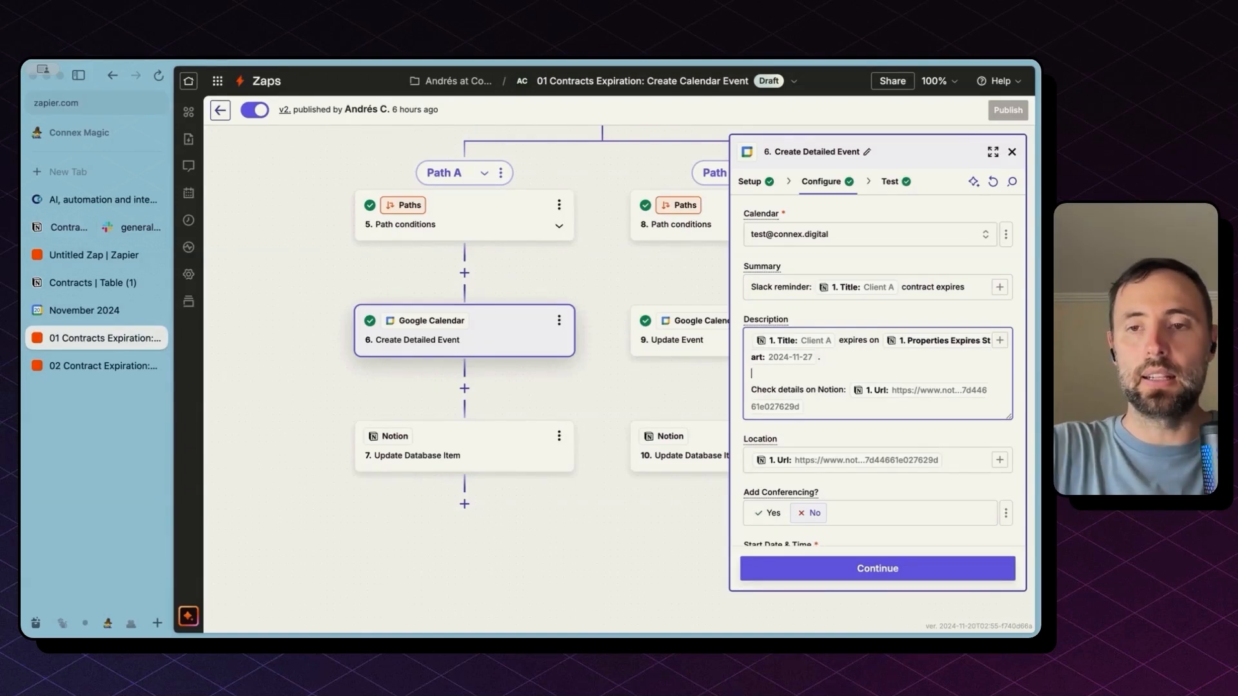
type("ashdifuyshfjh")
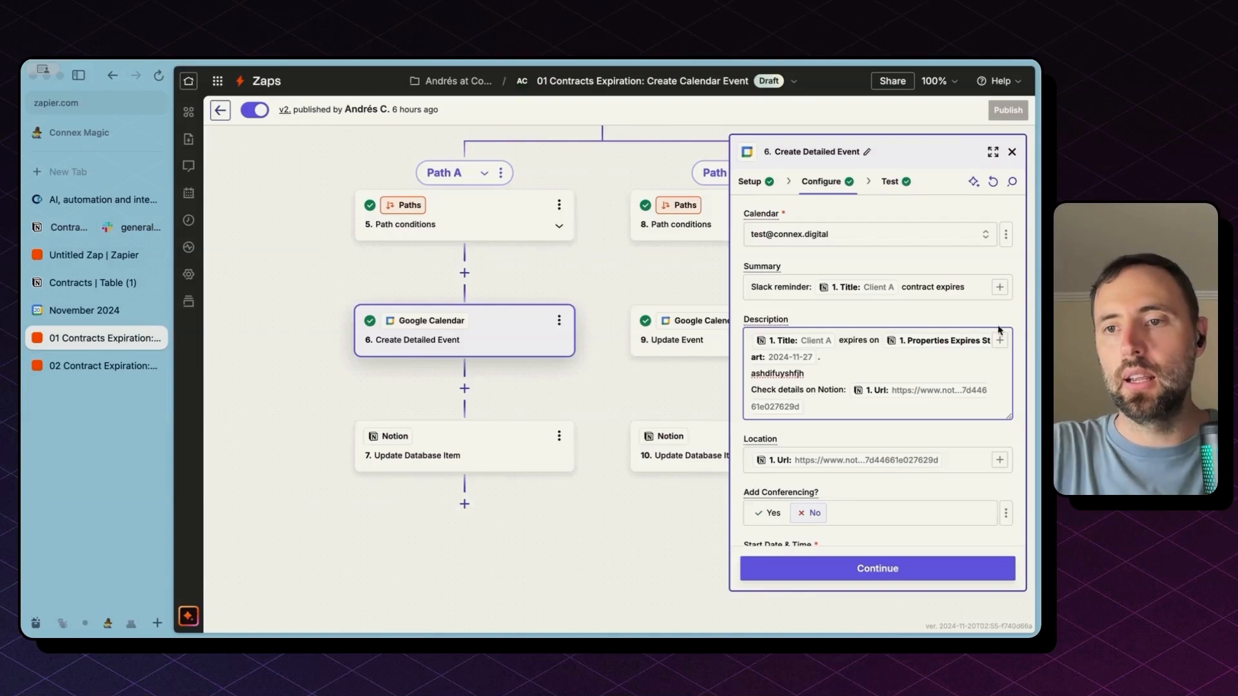
left_click(1000, 341)
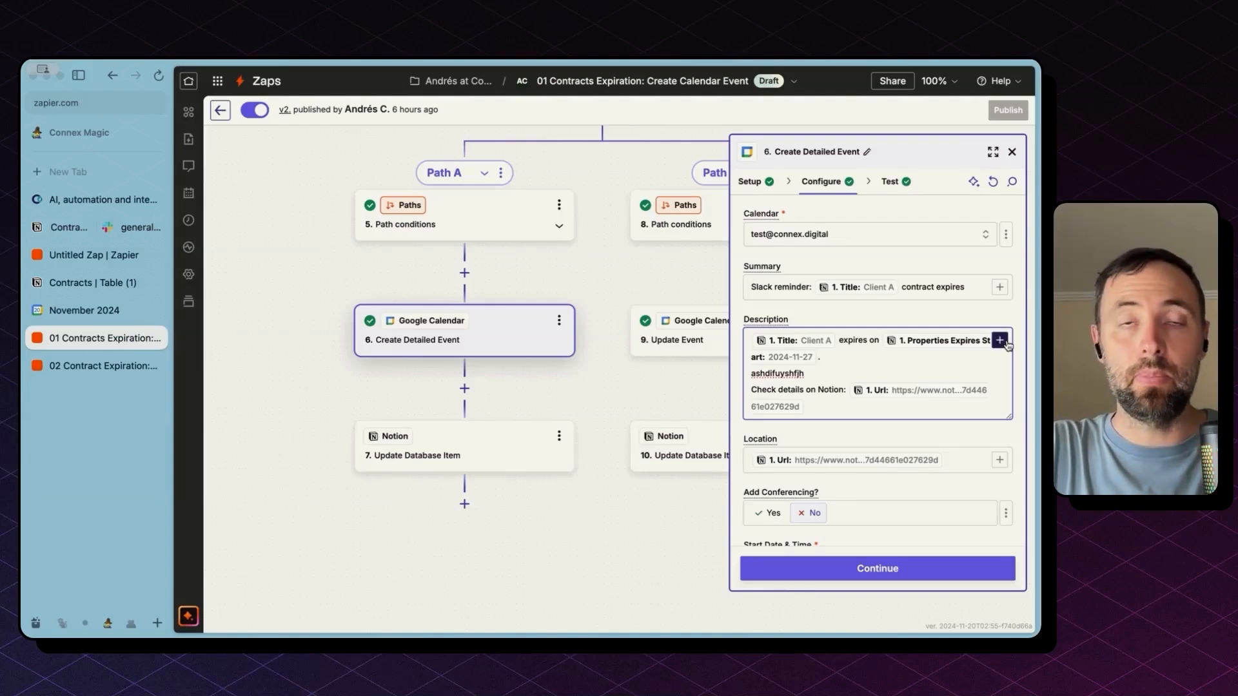
left_click(1000, 340)
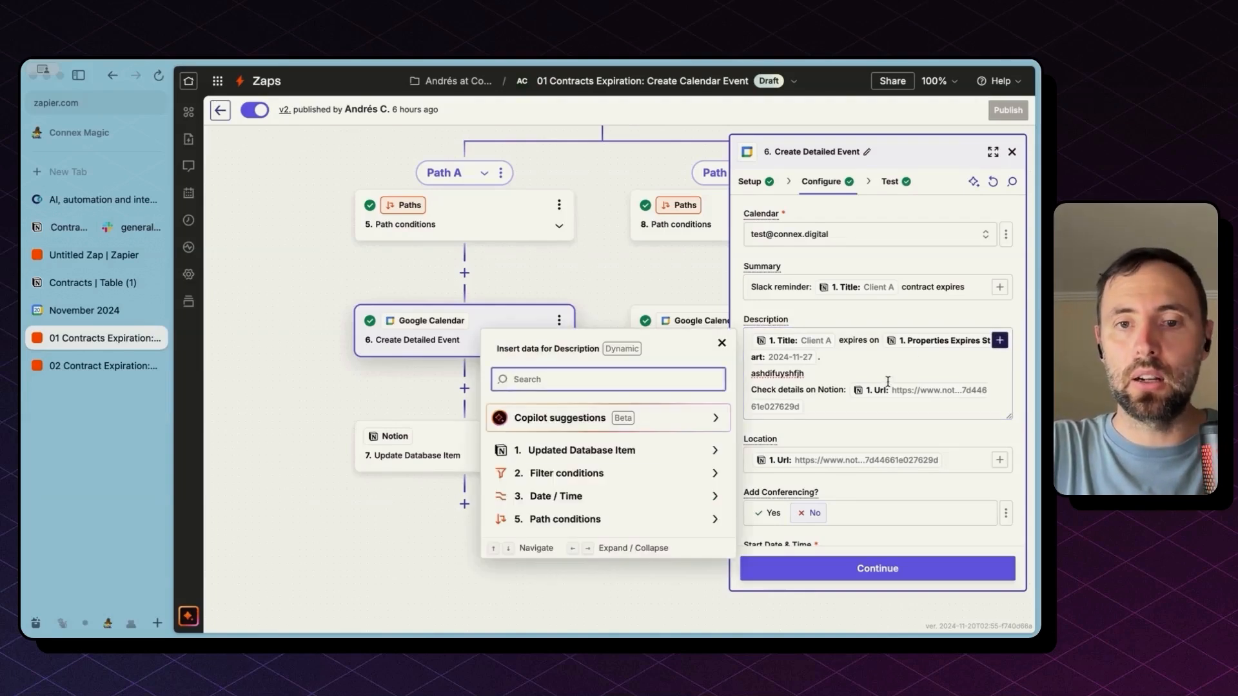
Expand 1. Updated Database Item's fields, check Notion and Slack, and return without inserting data
left_click(630, 454)
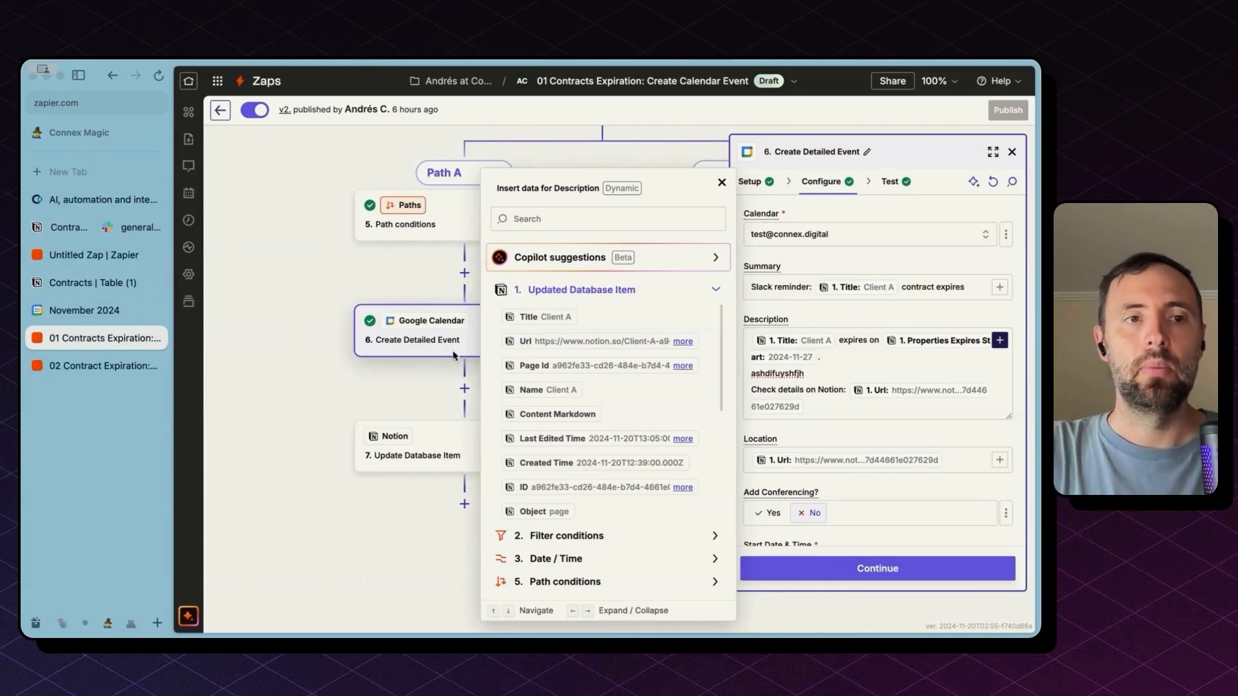
left_click(136, 227)
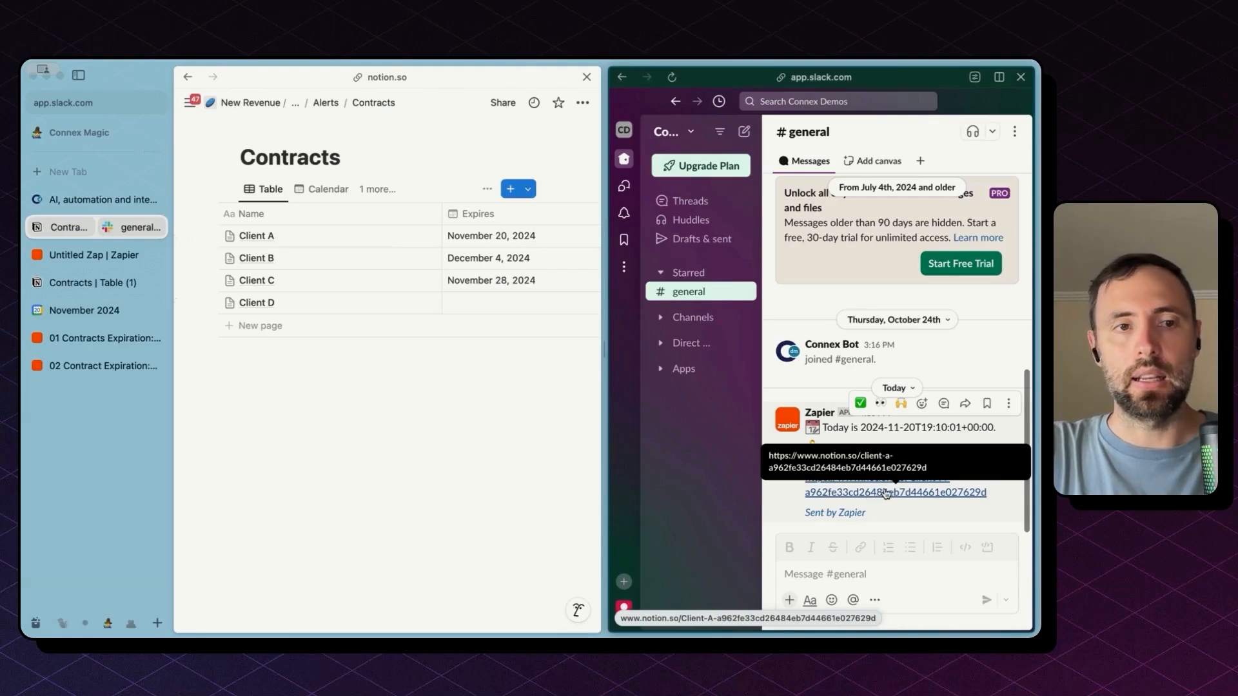
left_click(103, 338)
scroll(590, 436, "down", 5)
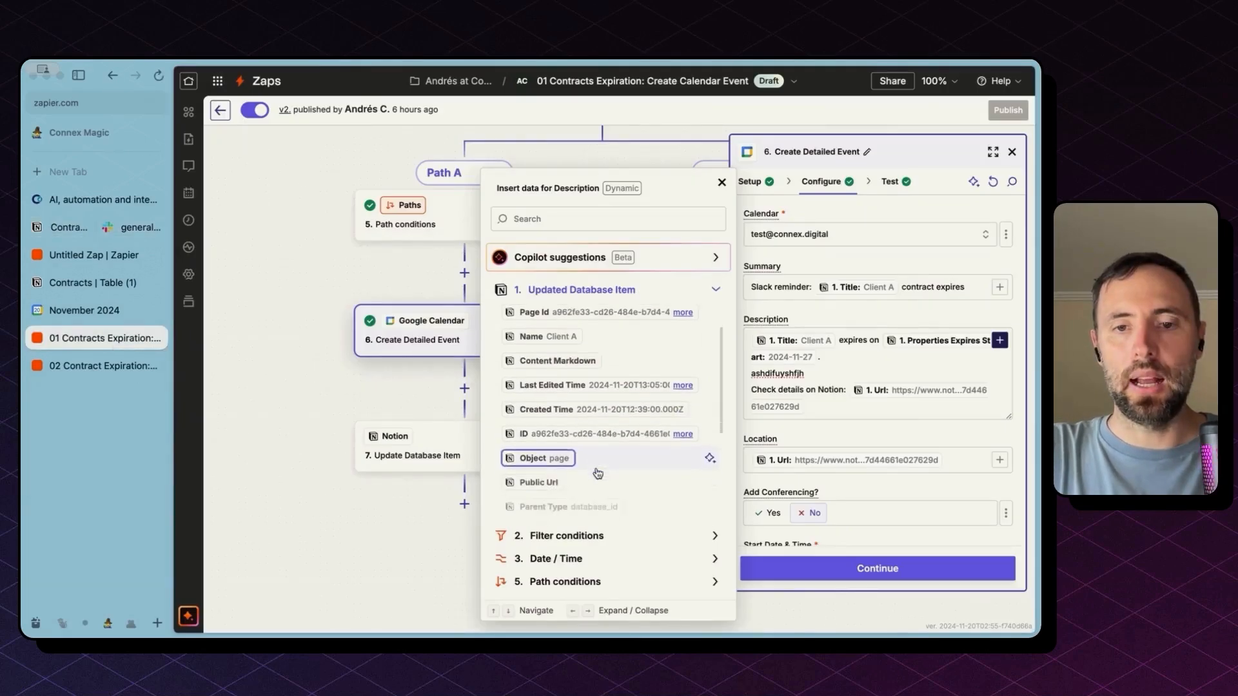
left_click(423, 384)
scroll(791, 411, "down", 10)
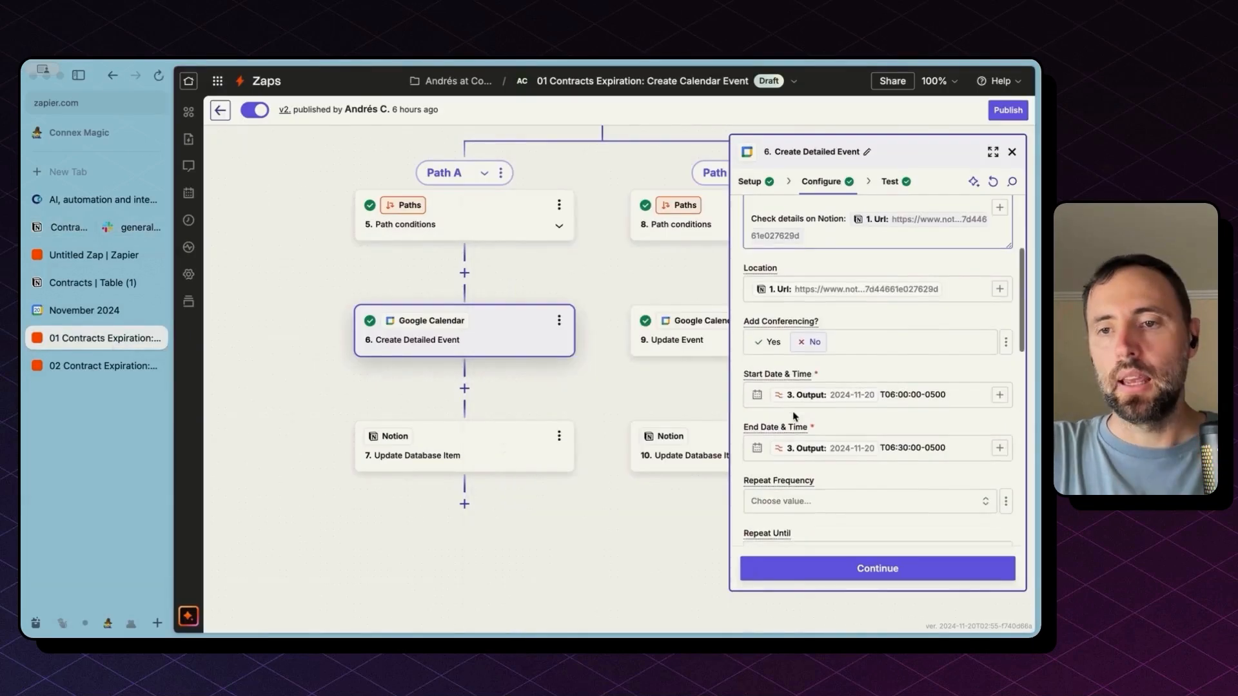
scroll(792, 411, "down", 1)
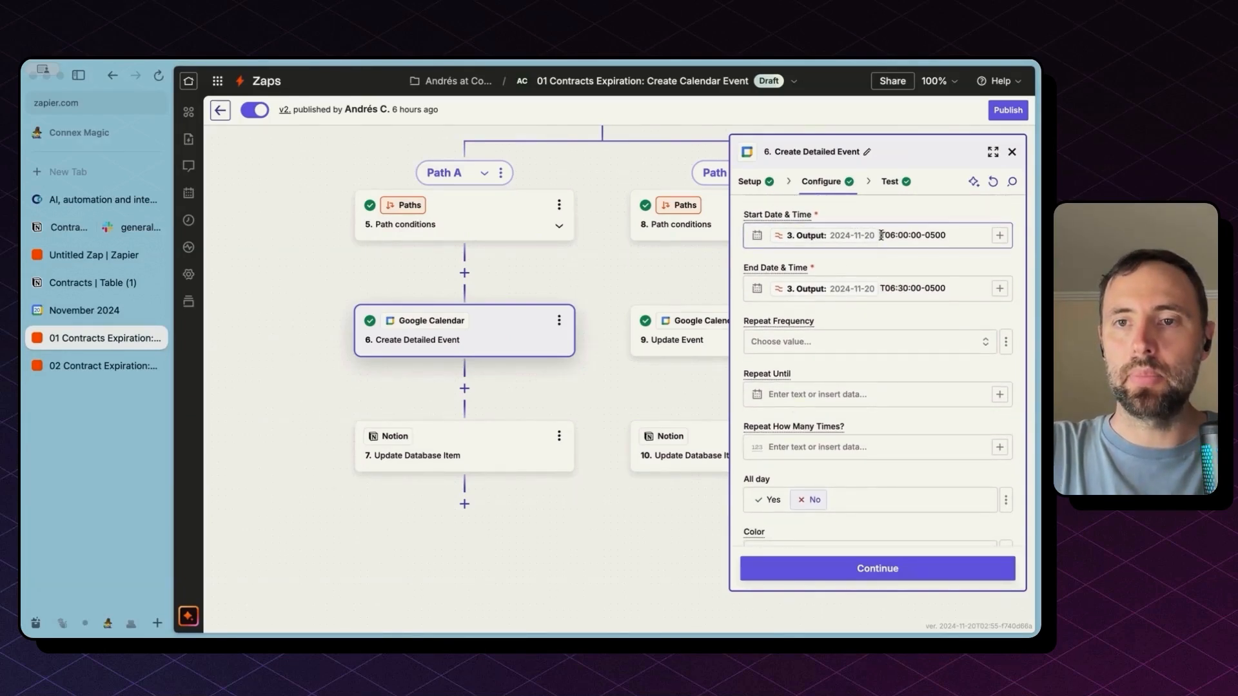
left_click(881, 235)
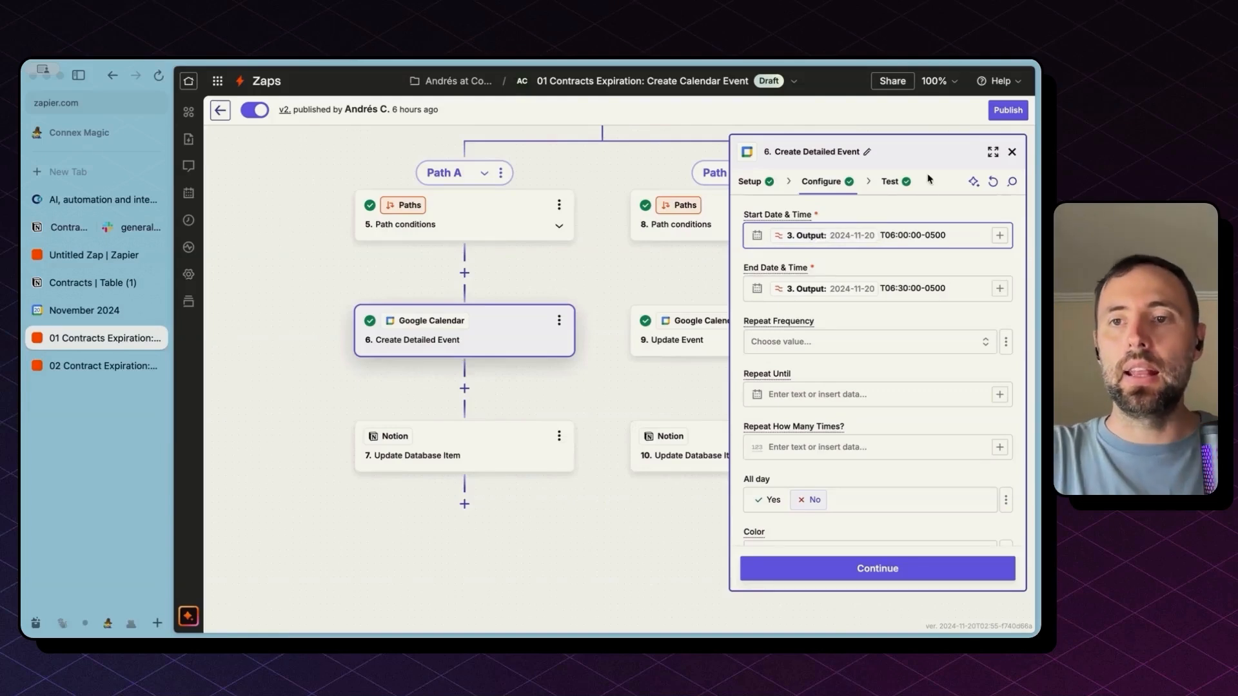
left_click_drag(881, 234, 943, 237)
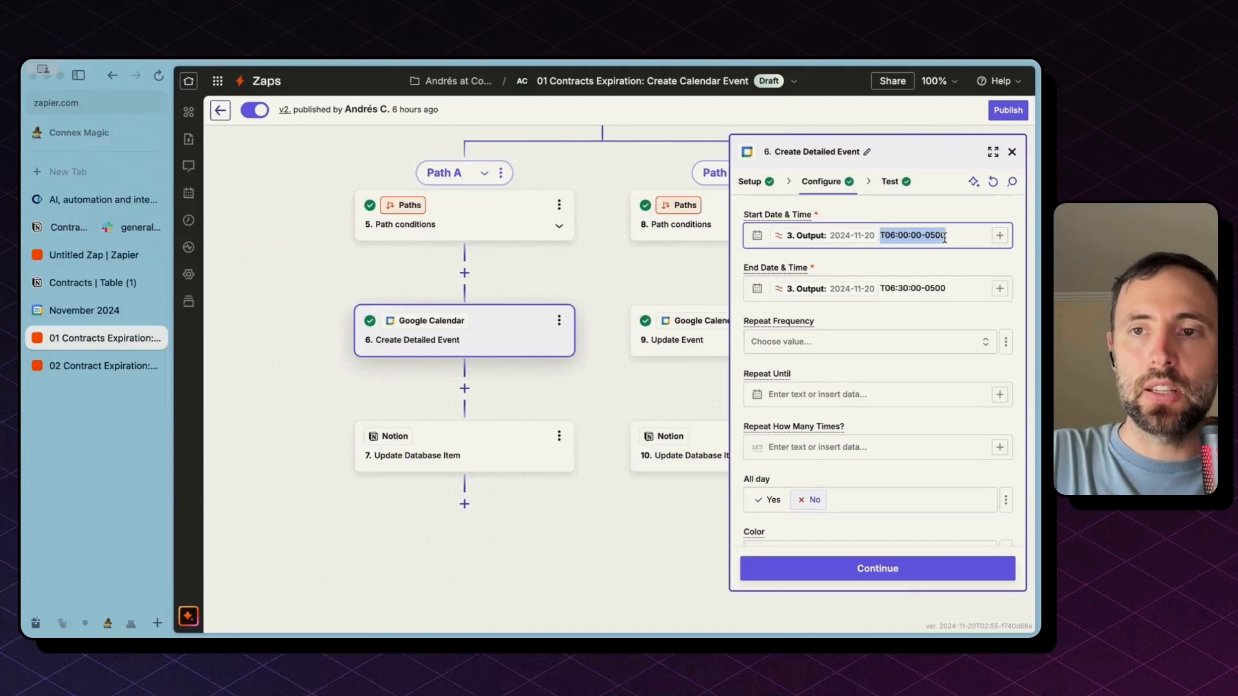
left_click(891, 289)
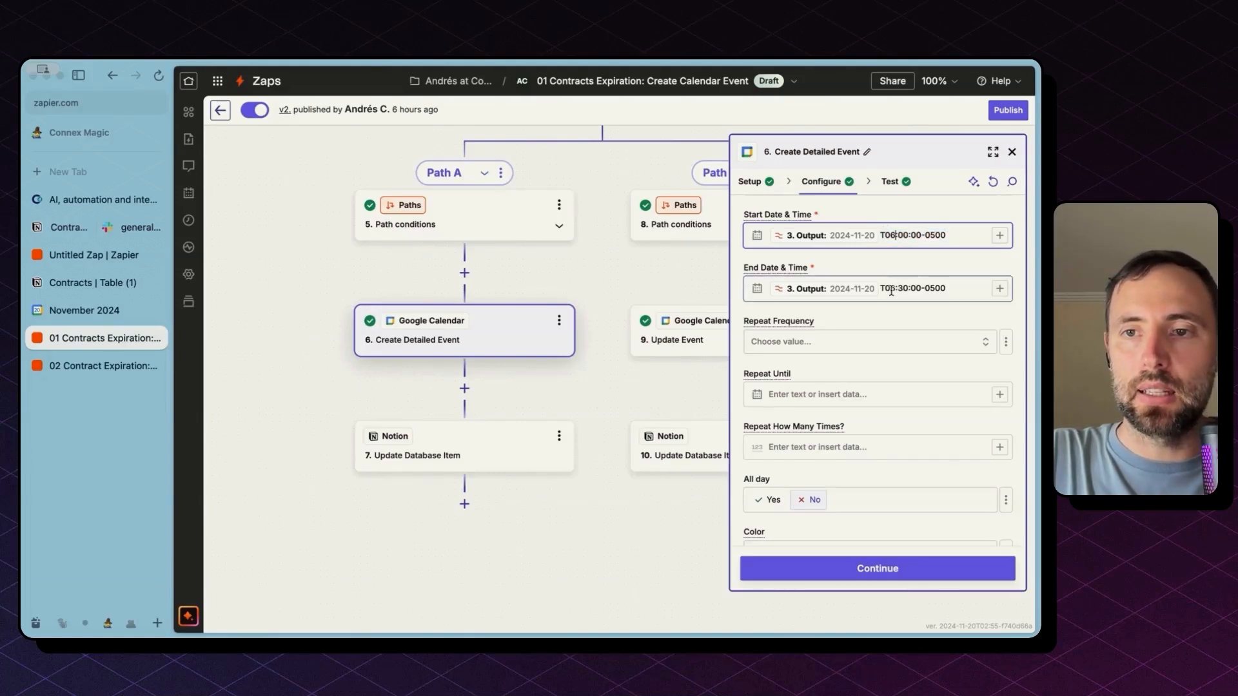
left_click_drag(890, 289, 907, 289)
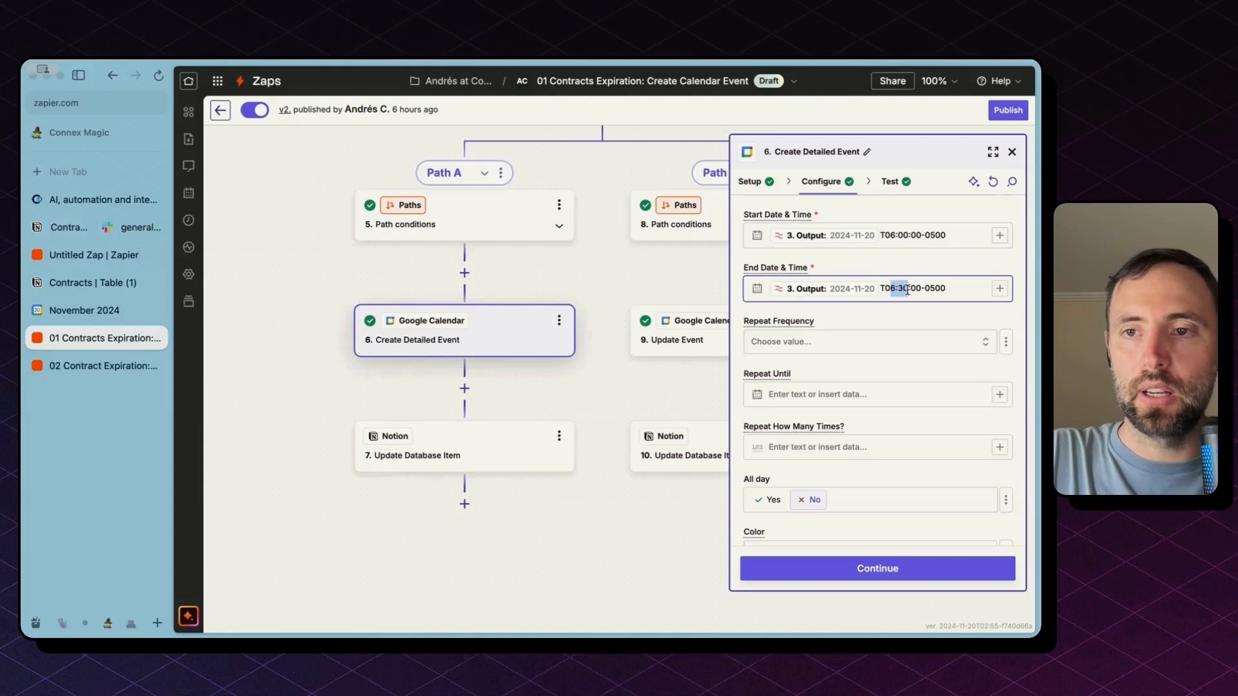
left_click_drag(926, 236, 943, 237)
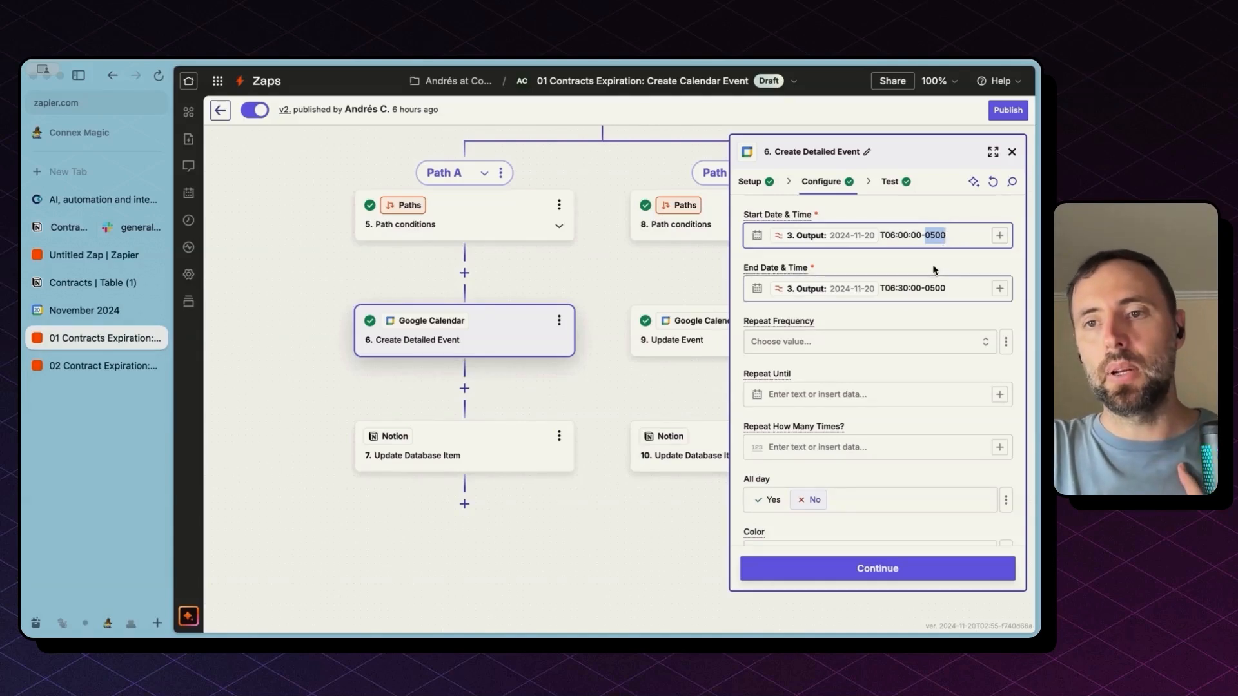
scroll(936, 323, "down", 5)
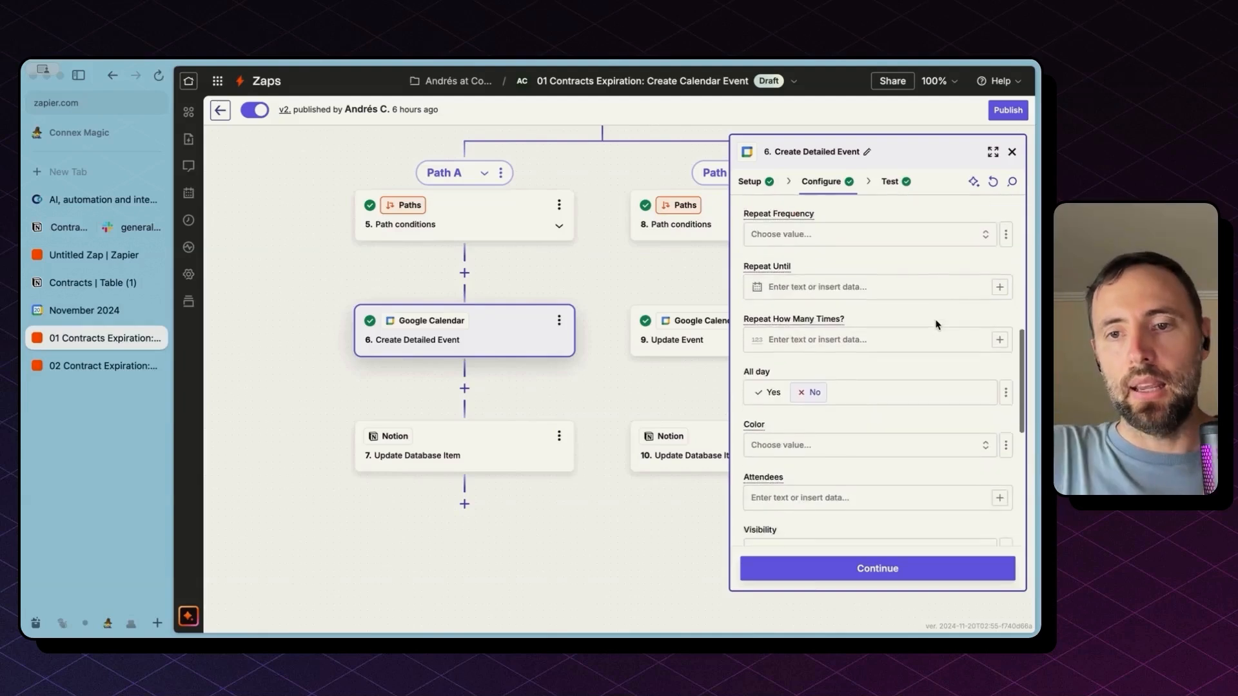
Open step 7 Update Database Item and check how its Item field is mapped, leaving it unchanged
left_click(489, 445)
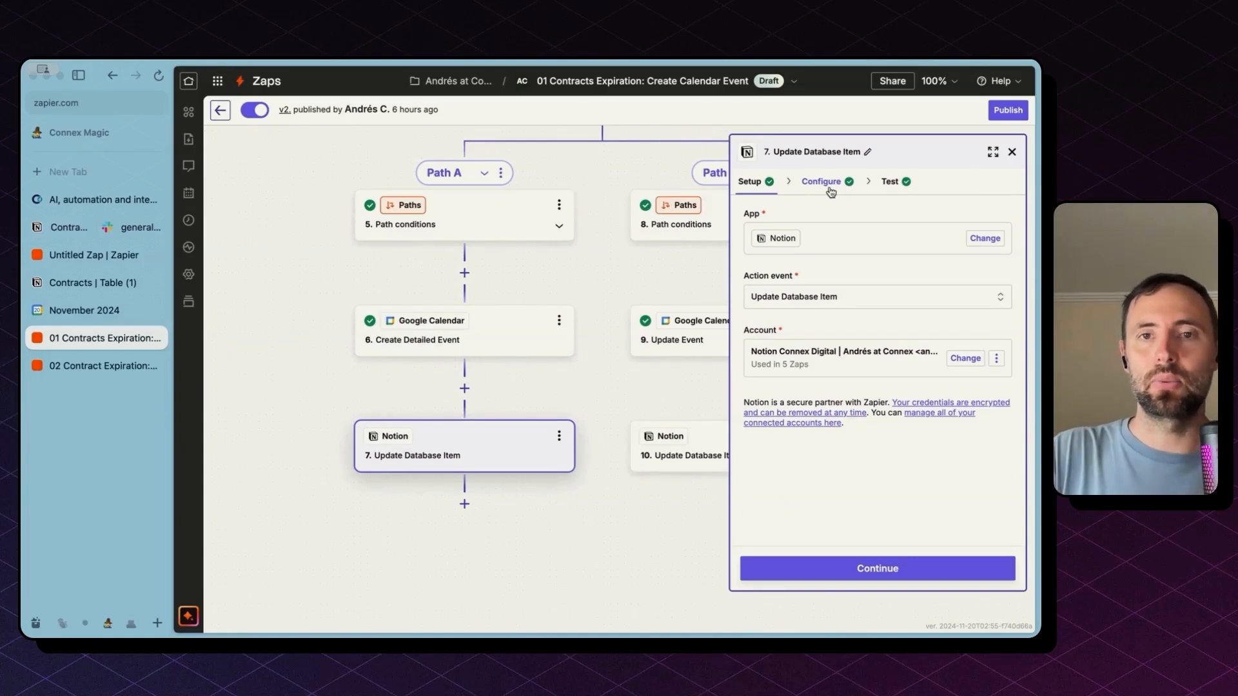
left_click(831, 191)
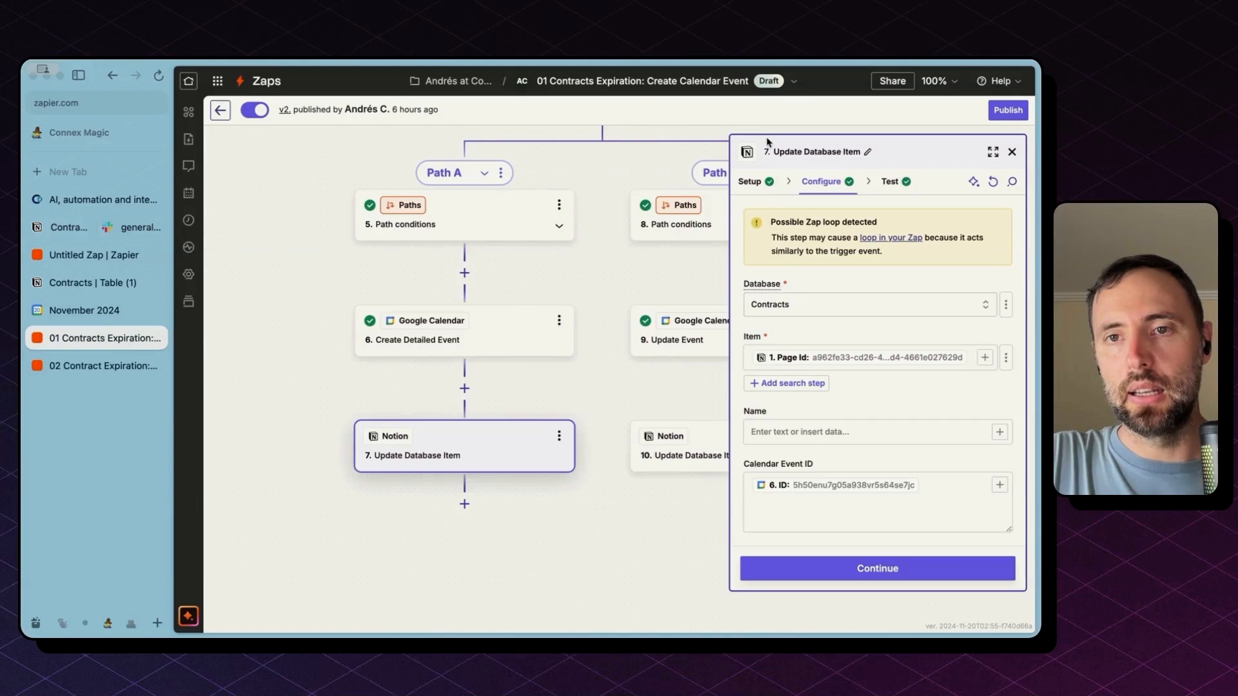
left_click(758, 185)
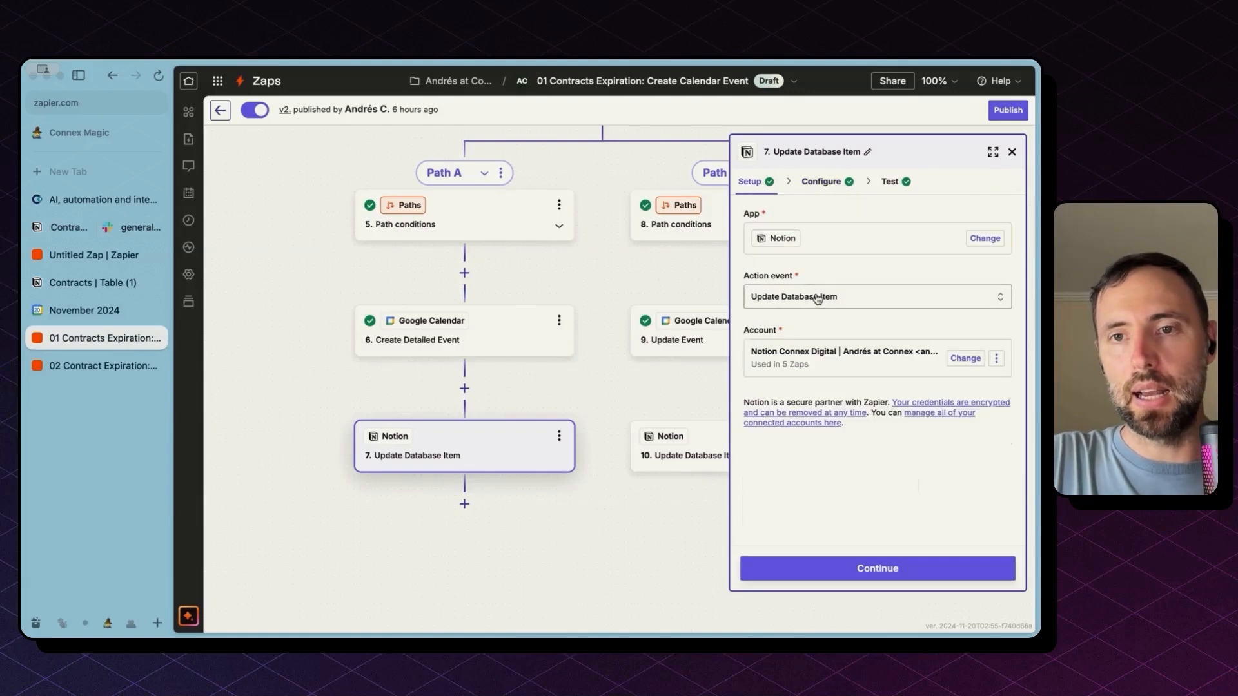
left_click(832, 187)
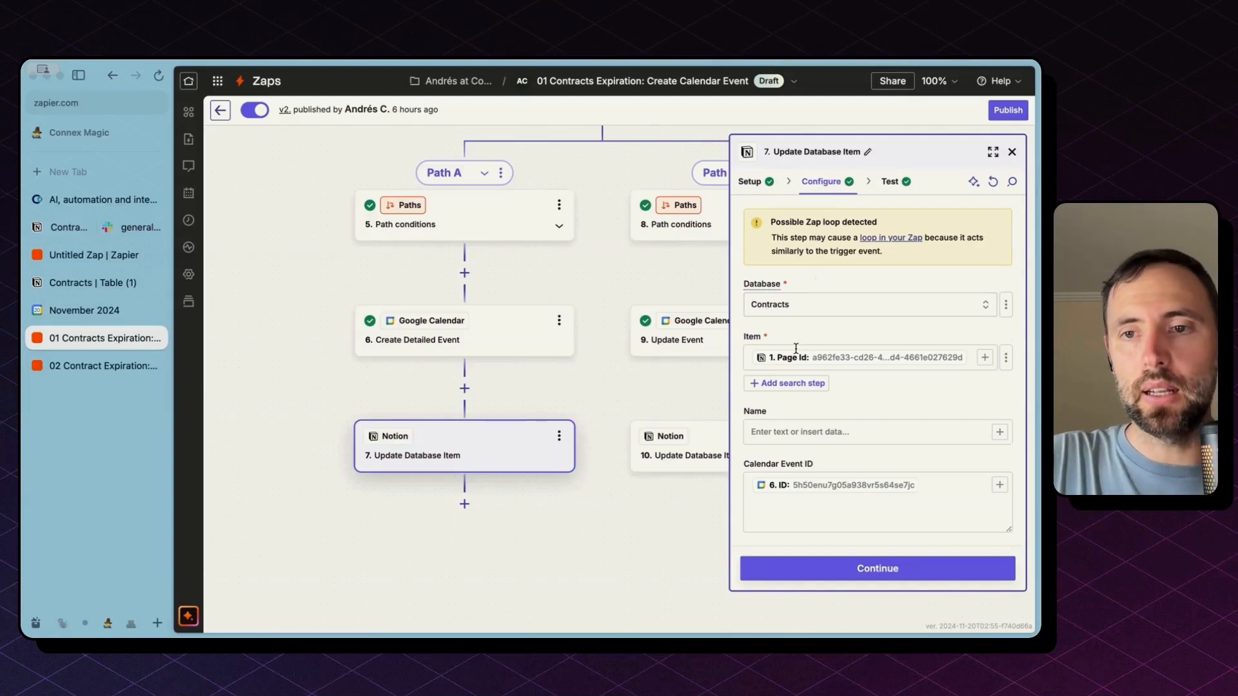
left_click(1006, 359)
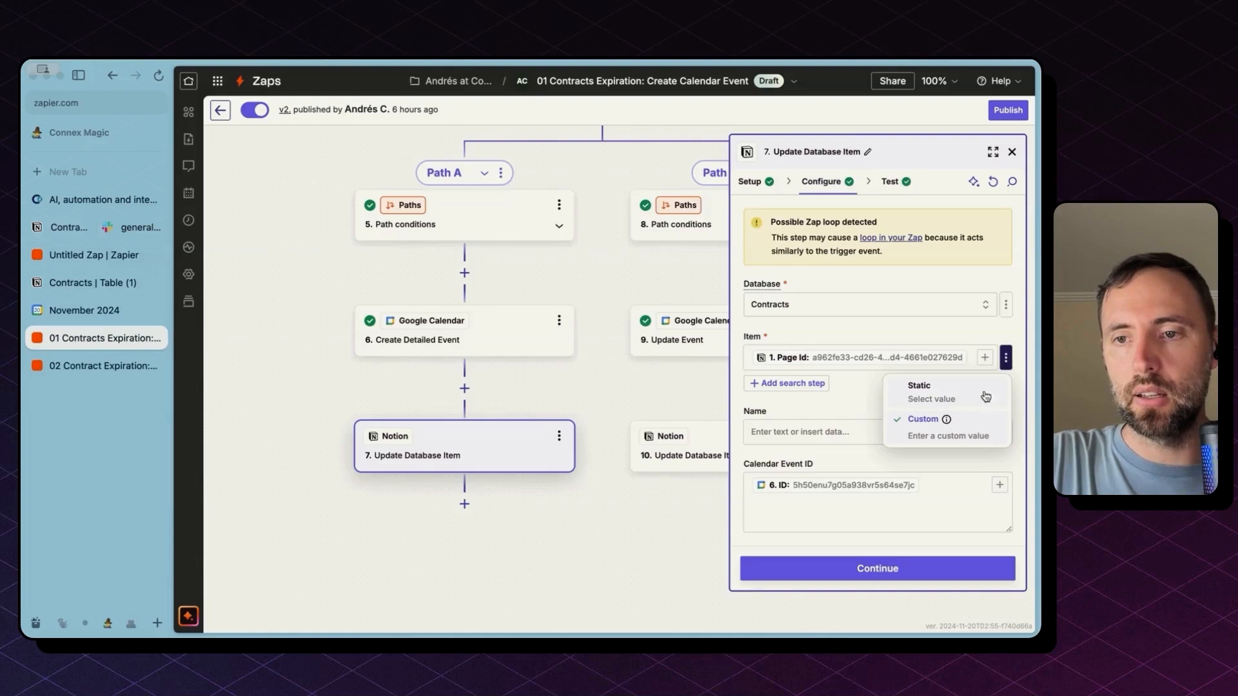
left_click(985, 359)
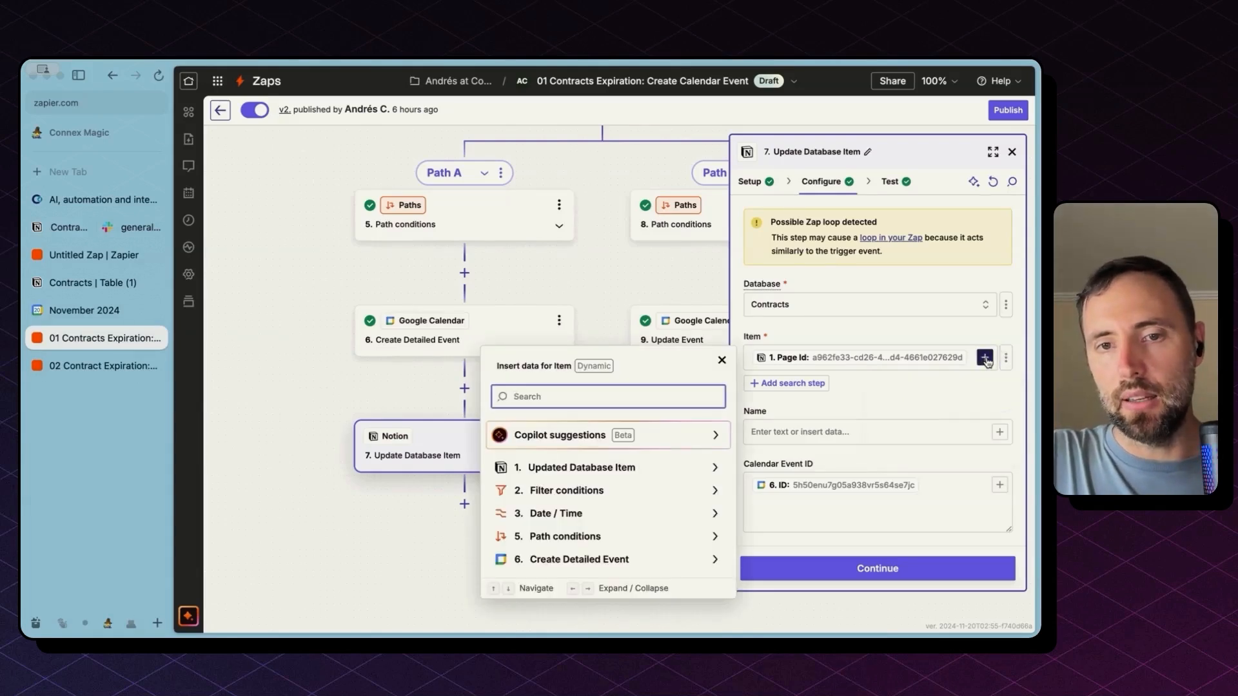
type("page")
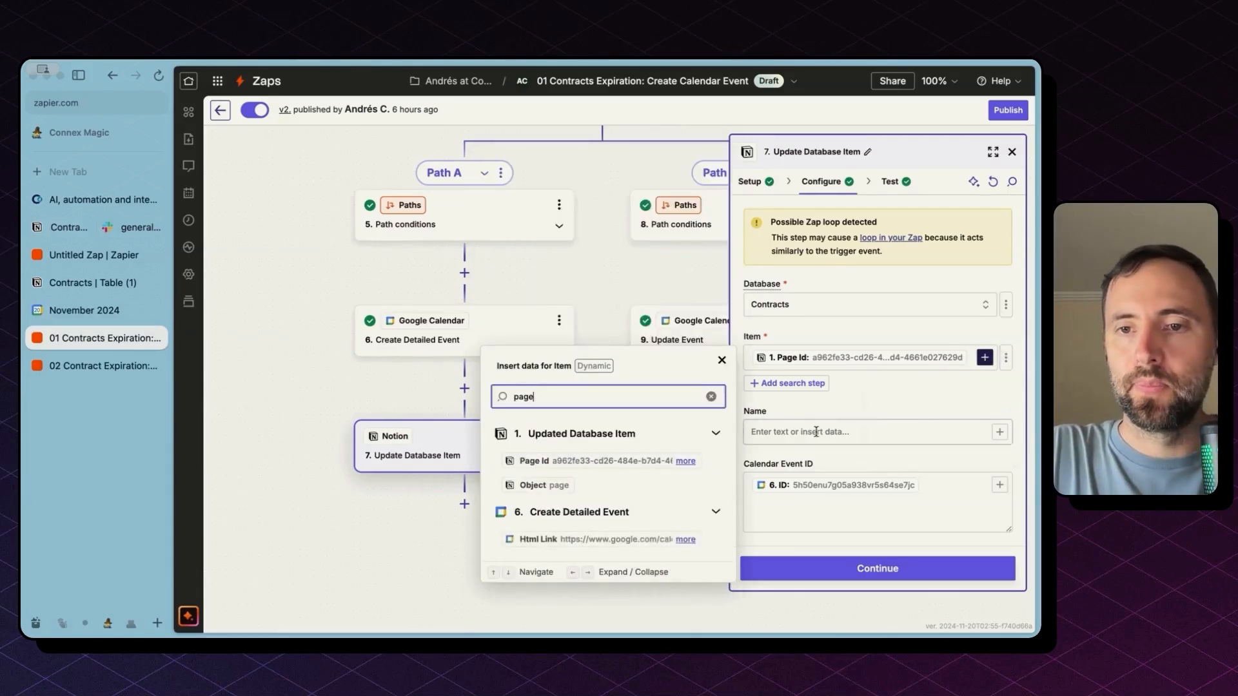
left_click(880, 412)
Review the Calendar Event ID mapped from step 6 and Reminder Status set to Updated
scroll(884, 495, "down", 5)
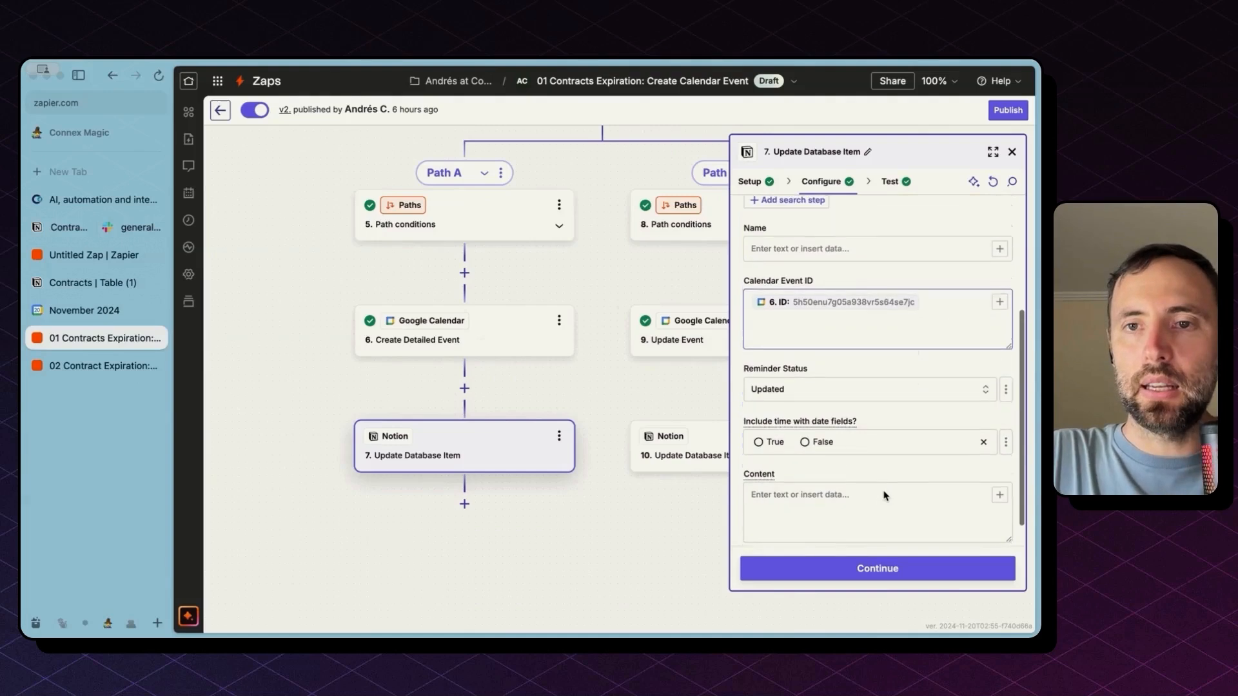
left_click(932, 309)
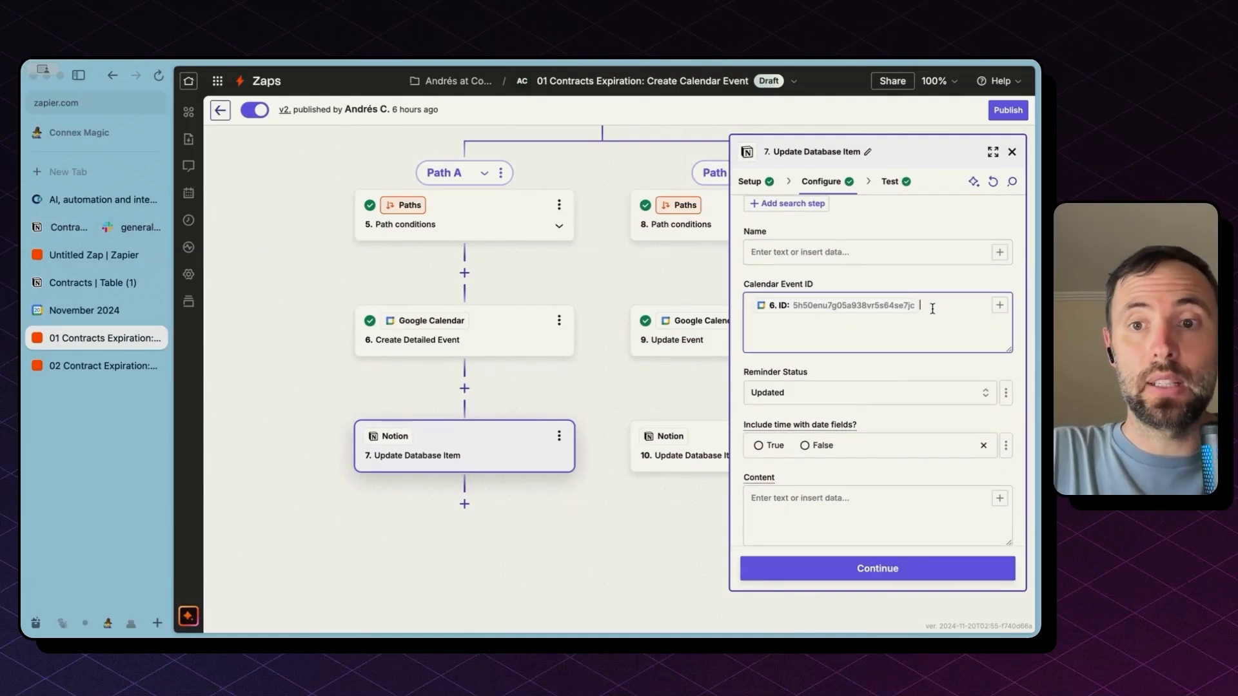
left_click_drag(753, 288, 817, 295)
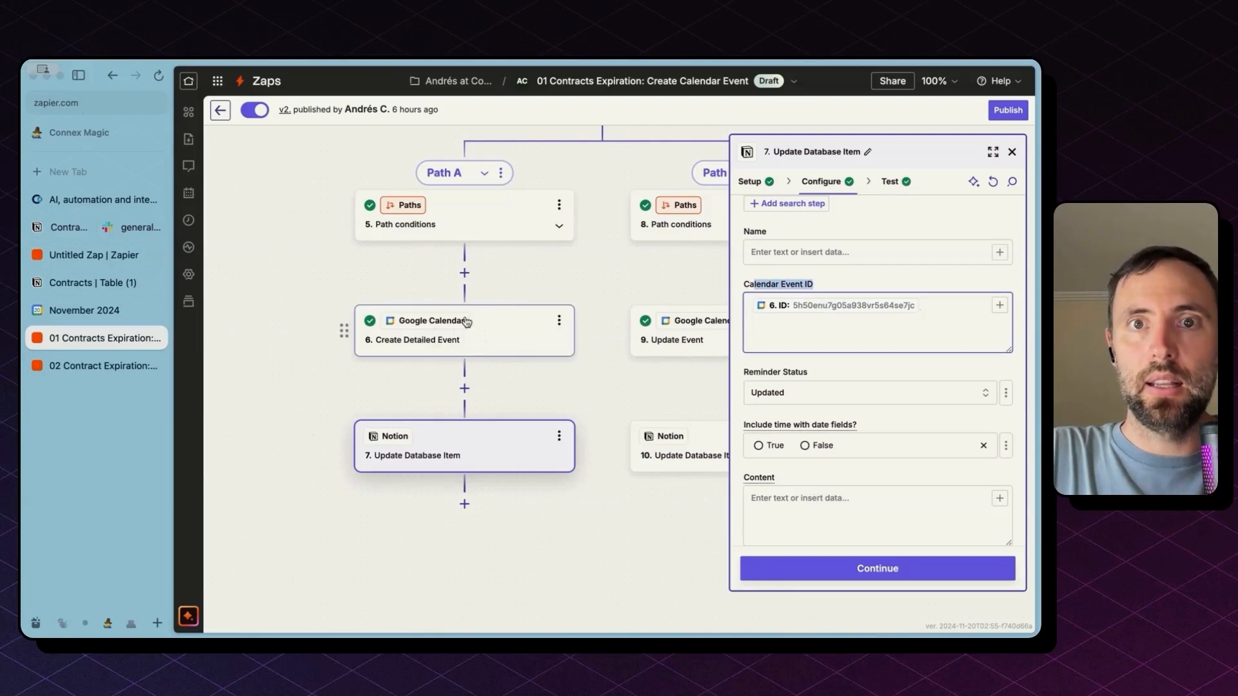
scroll(907, 408, "down", 1)
scroll(907, 408, "down", 1)
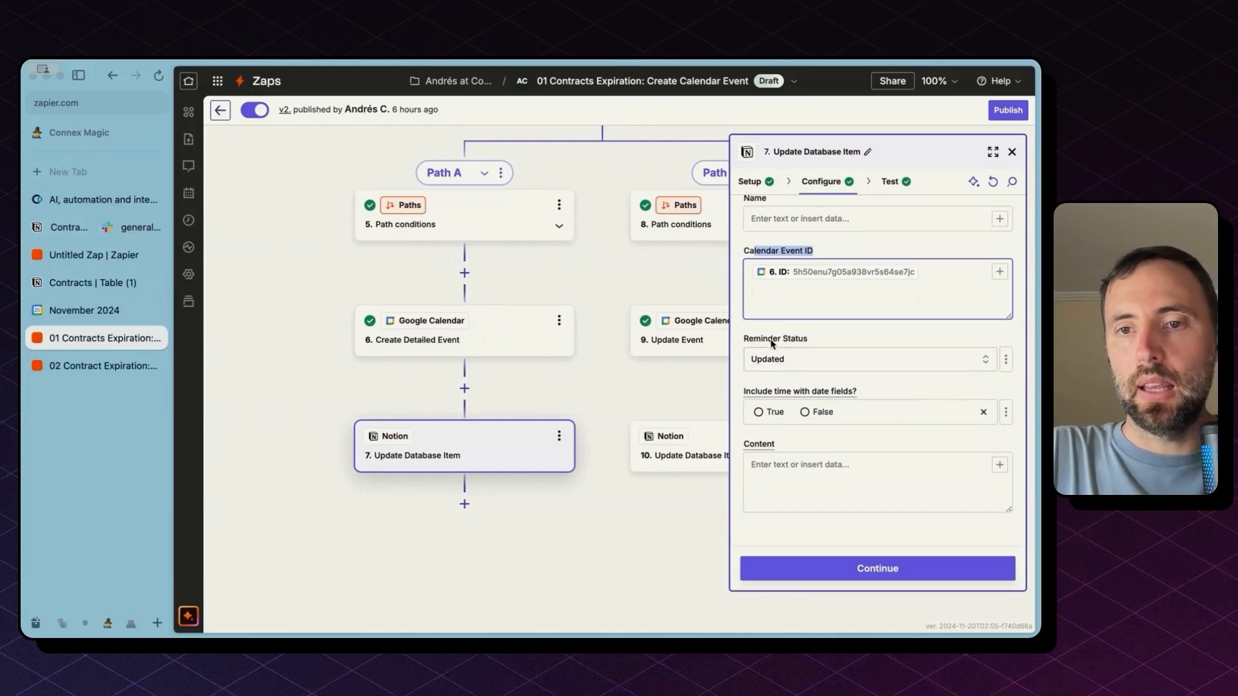
left_click_drag(744, 338, 795, 367)
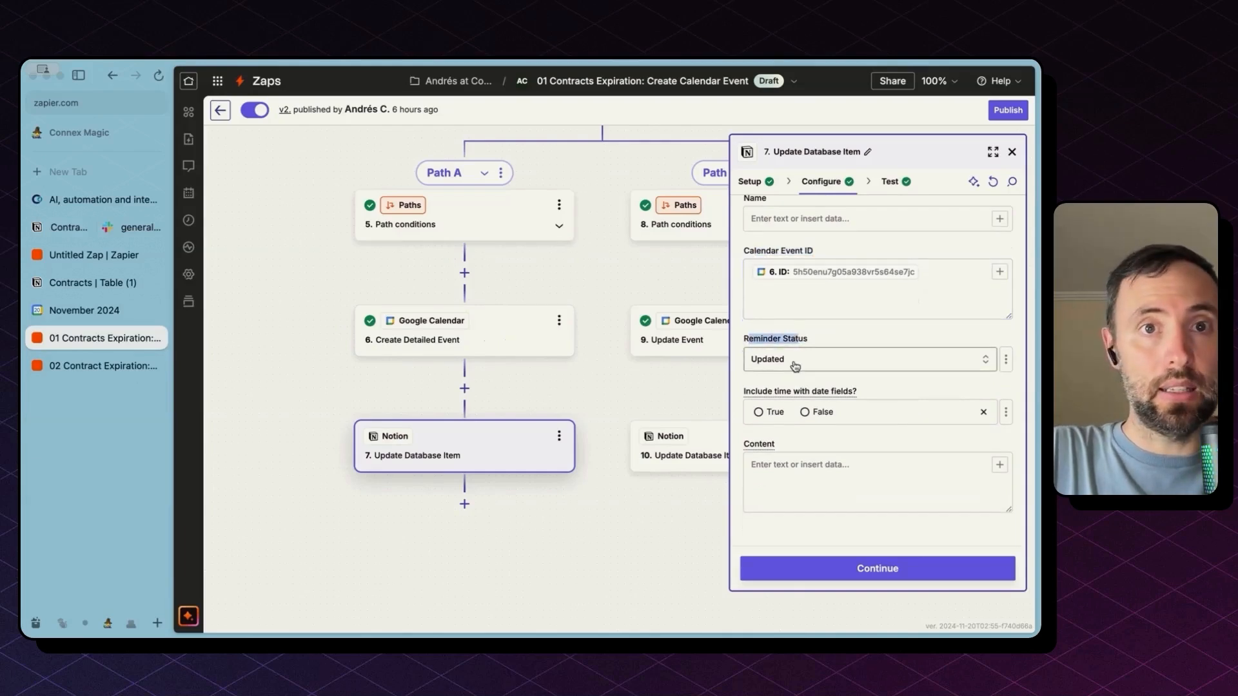
left_click(789, 297)
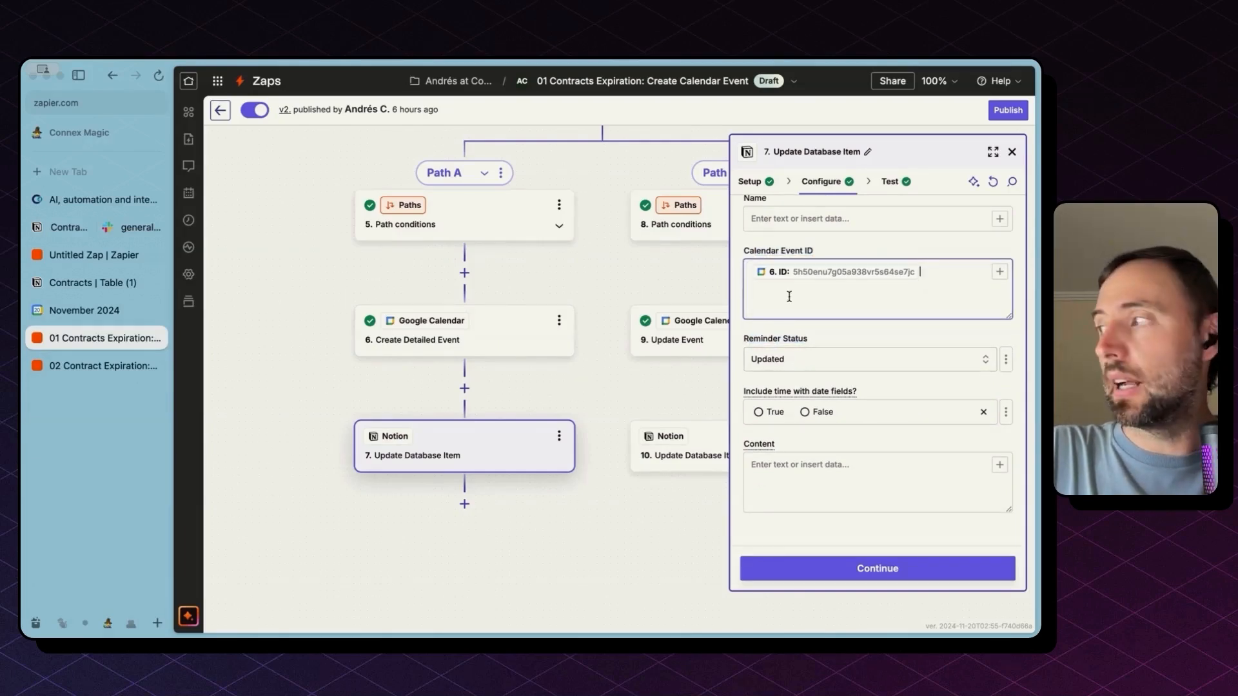
scroll(603, 237, "up", 10)
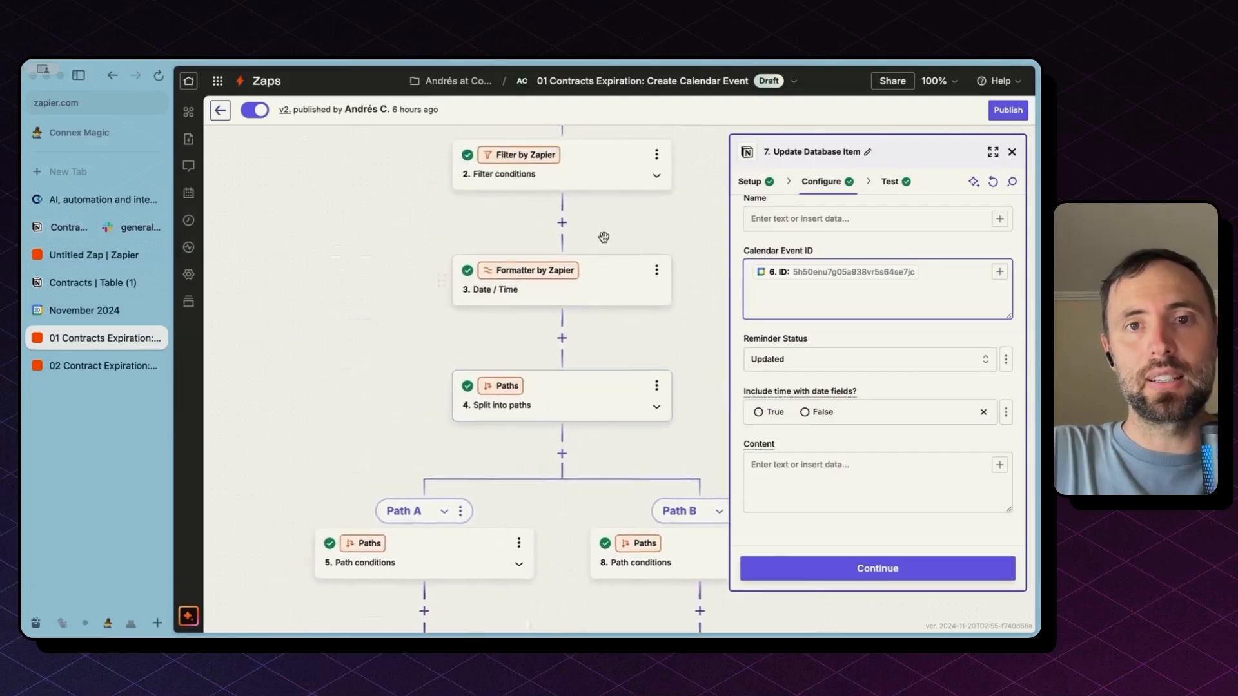
Review the filter's Reminder Status 'Updating' rule, then open Path B's Calendar Event ID exists condition
scroll(603, 237, "up", 6)
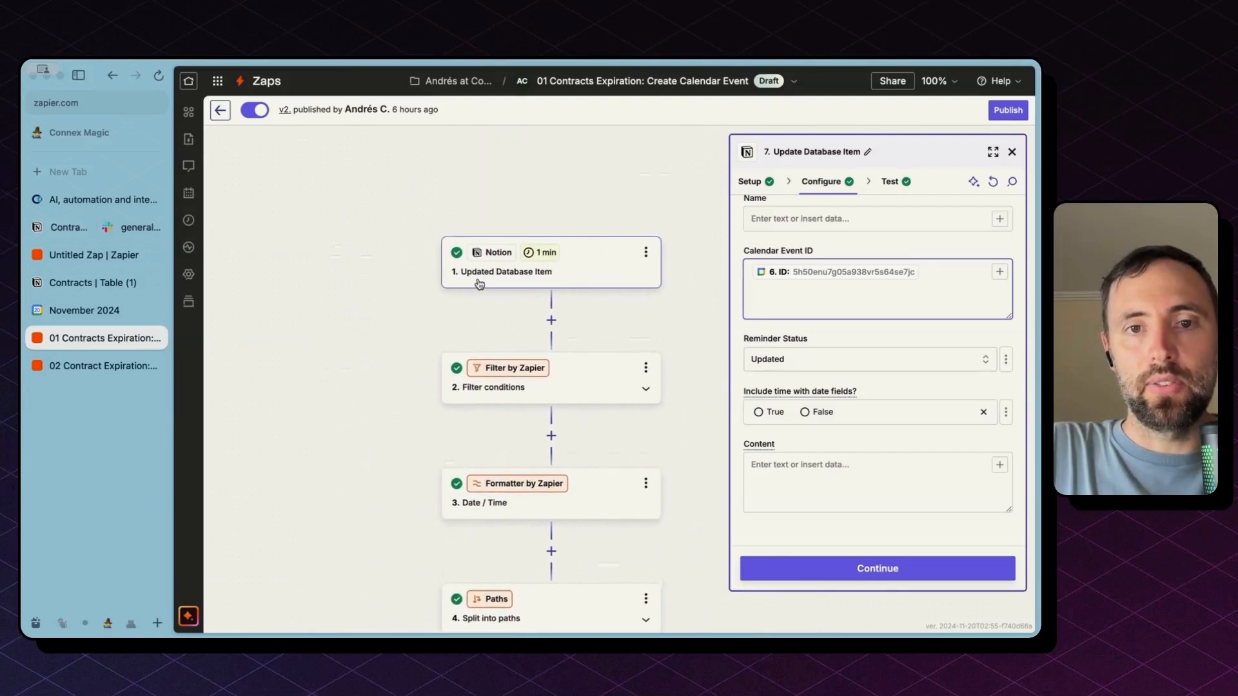
left_click(556, 390)
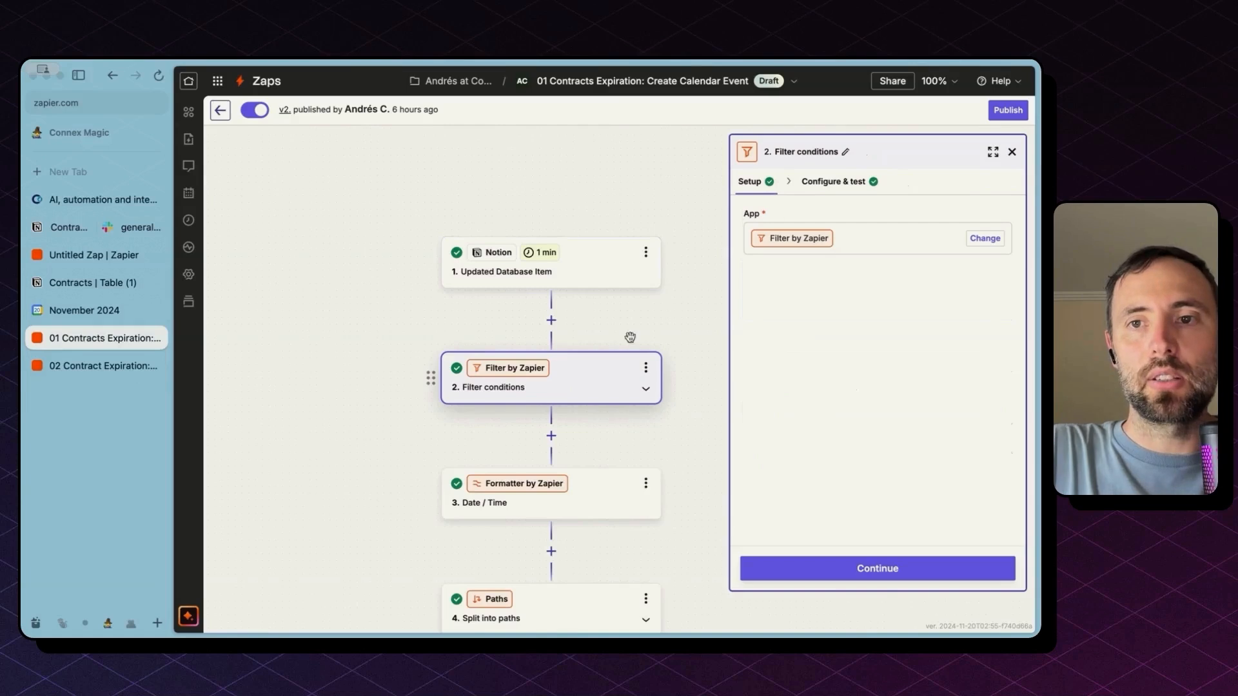
left_click(826, 182)
left_click(800, 377)
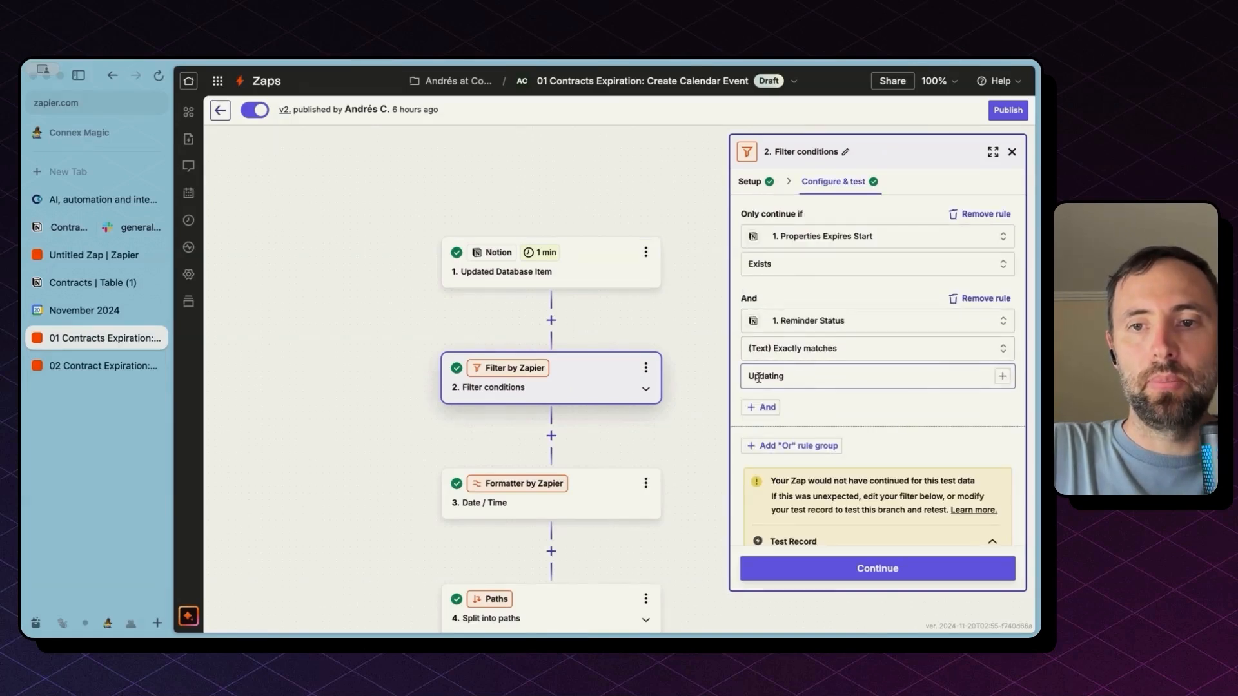
left_click_drag(753, 379, 788, 378)
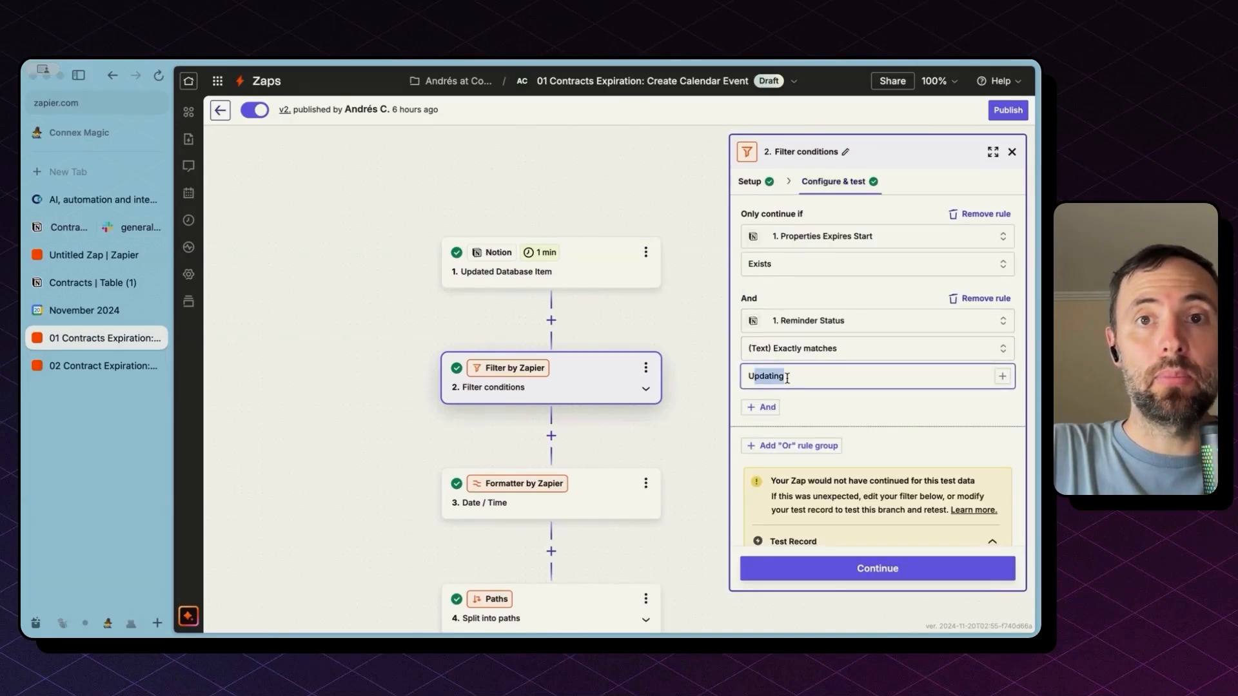
scroll(674, 469, "down", 7)
left_click(650, 292)
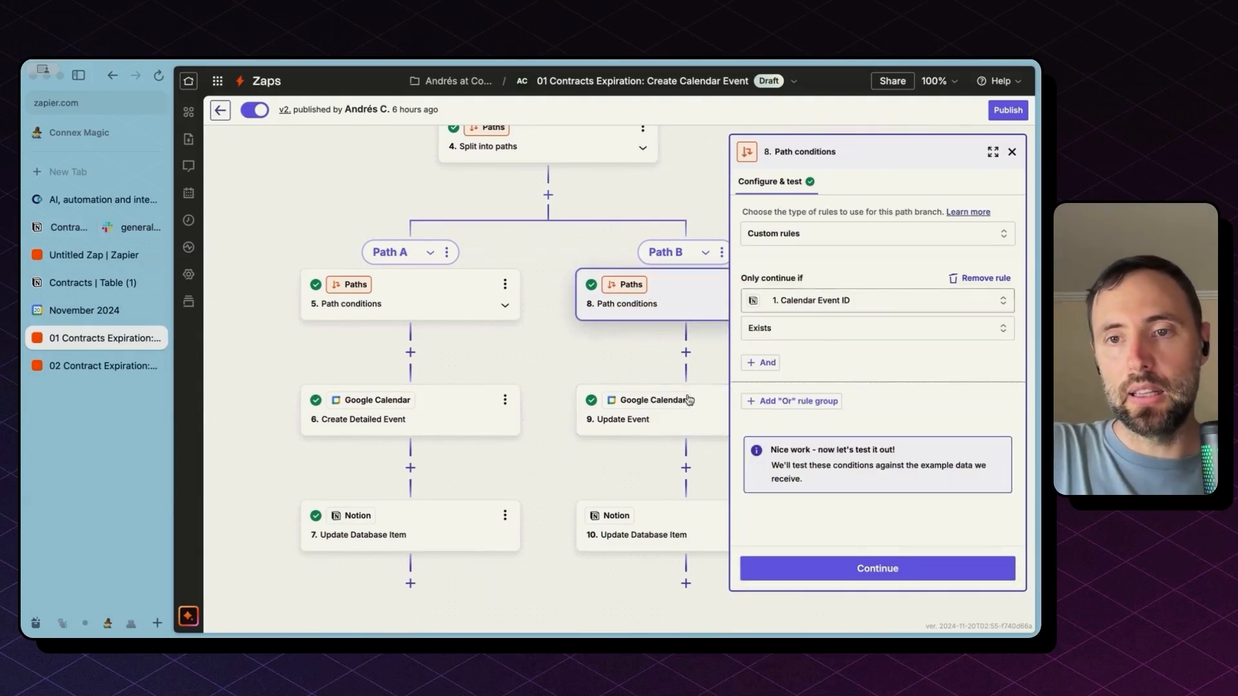
Review step 9 Update Event's Event and new Start/End Date & Time values, then continue
left_click(667, 429)
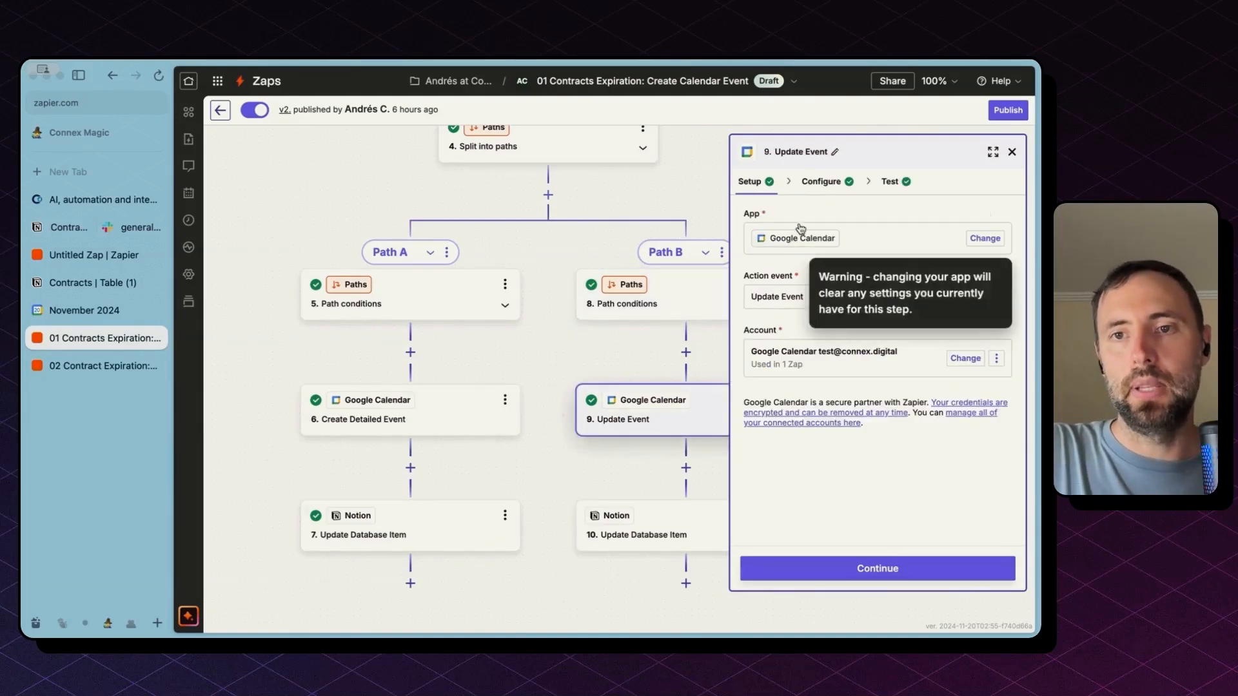
left_click(817, 184)
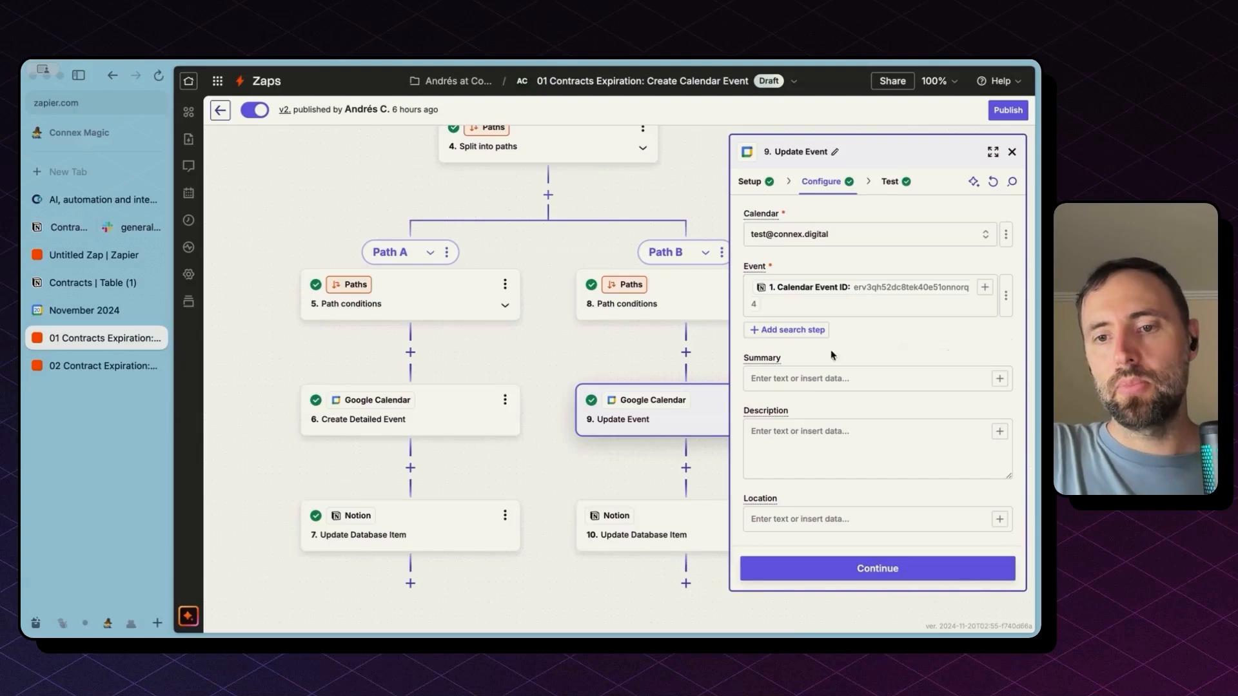
scroll(831, 367, "down", 10)
scroll(832, 387, "up", 10)
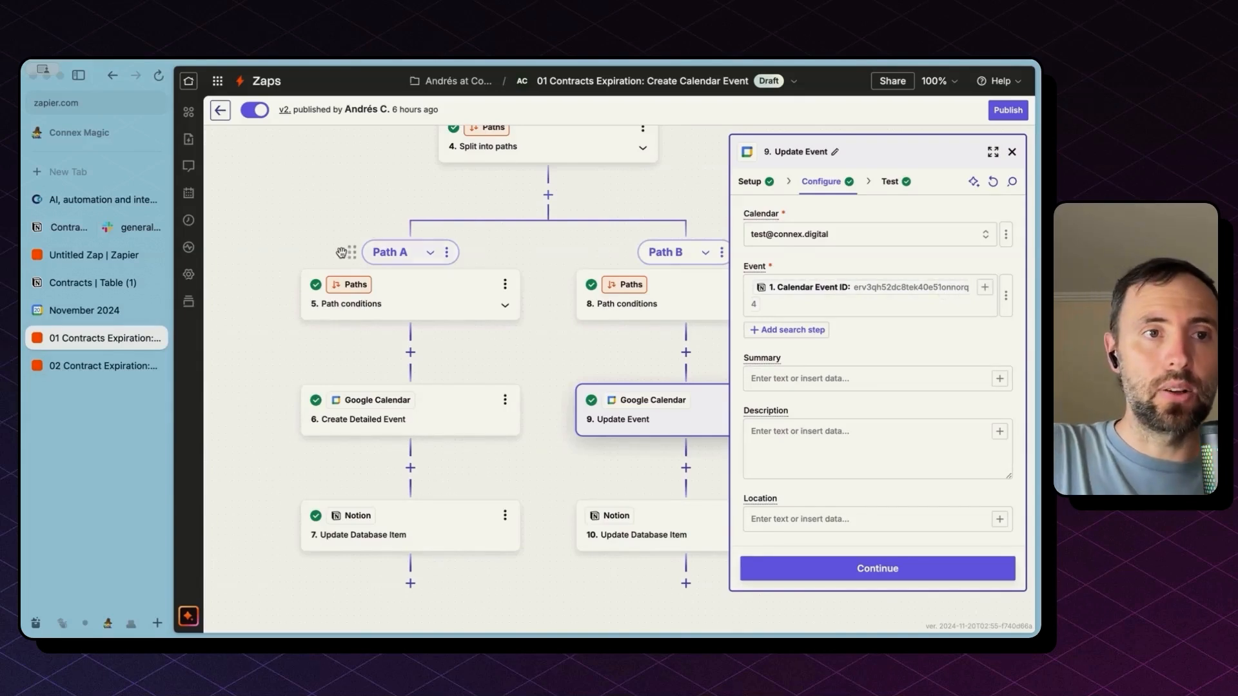
left_click(90, 282)
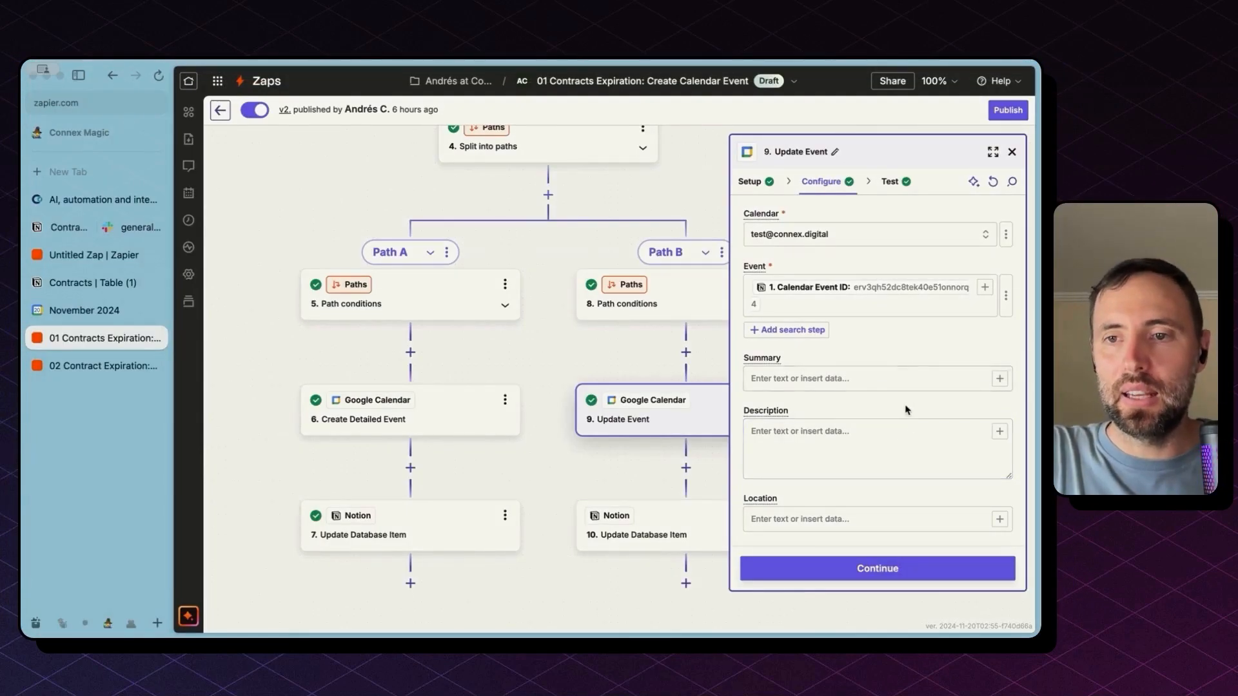
scroll(909, 441, "down", 3)
scroll(901, 444, "down", 2)
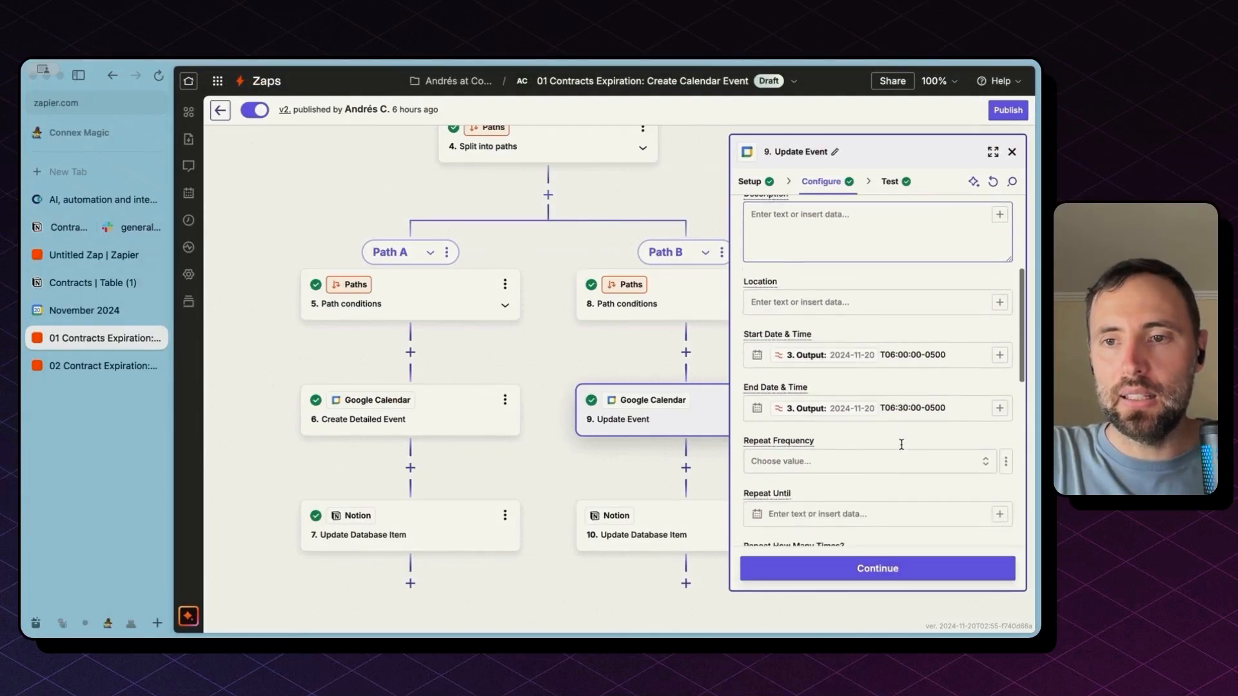
left_click(901, 310)
double_click(901, 310)
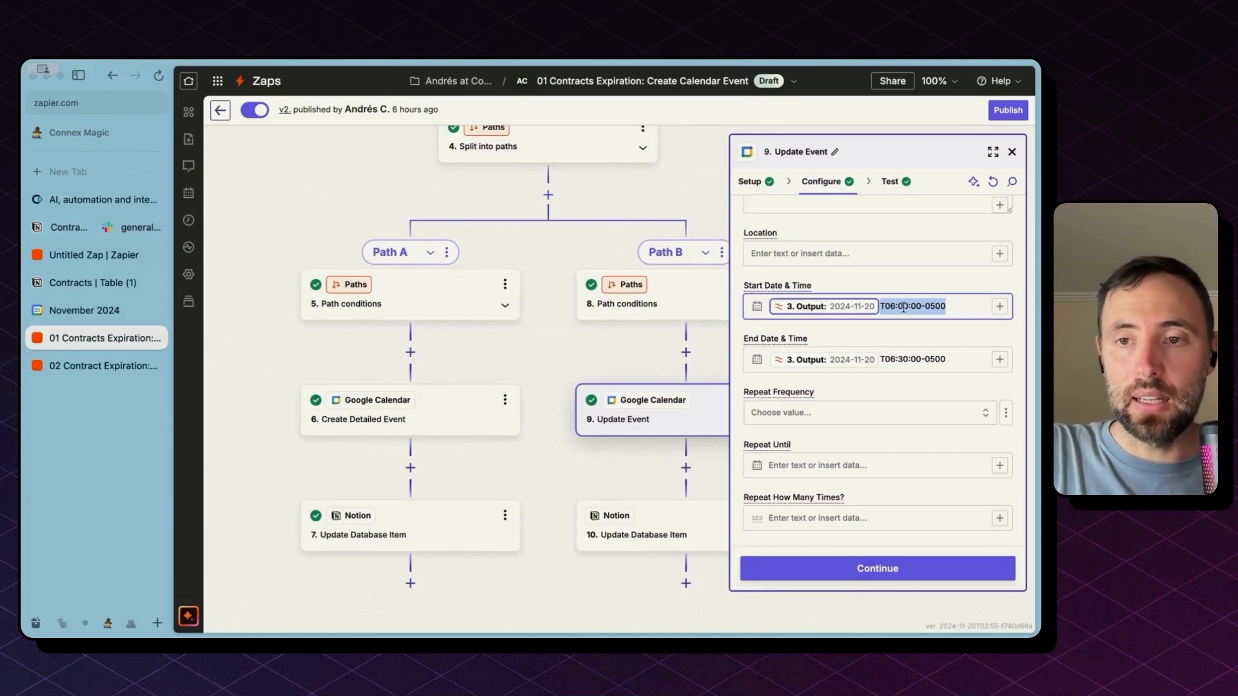
scroll(864, 450, "down", 3)
scroll(864, 461, "up", 6)
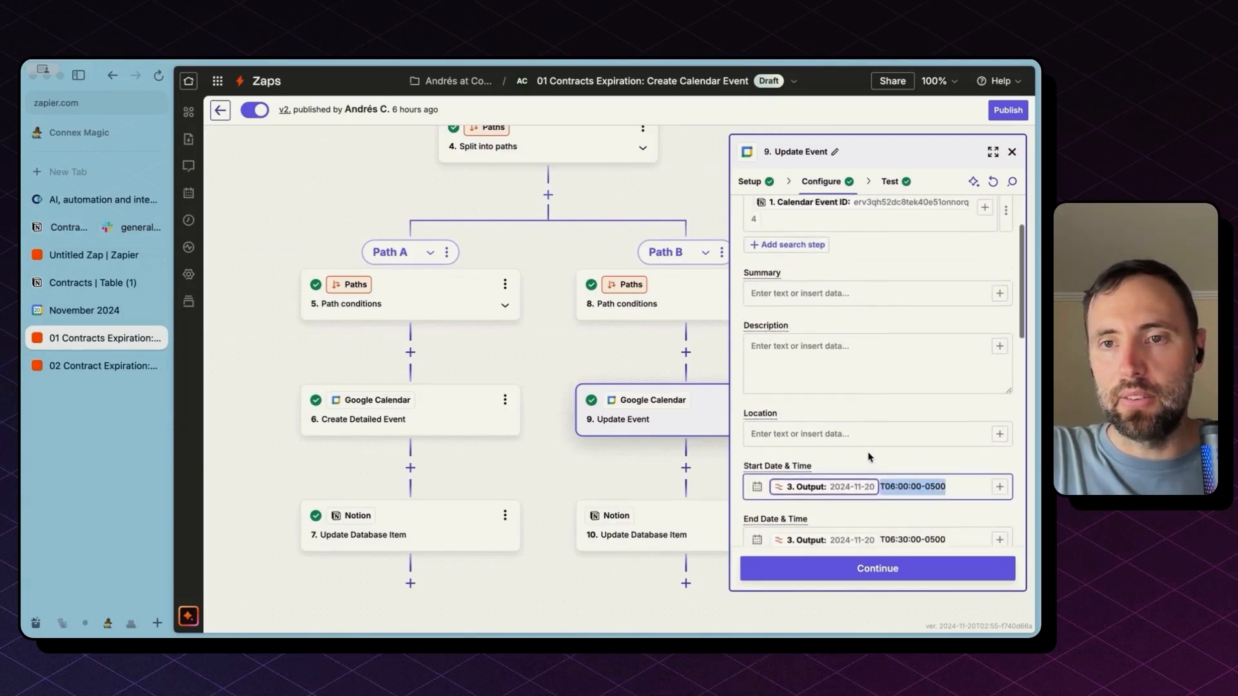
scroll(868, 456, "down", 5)
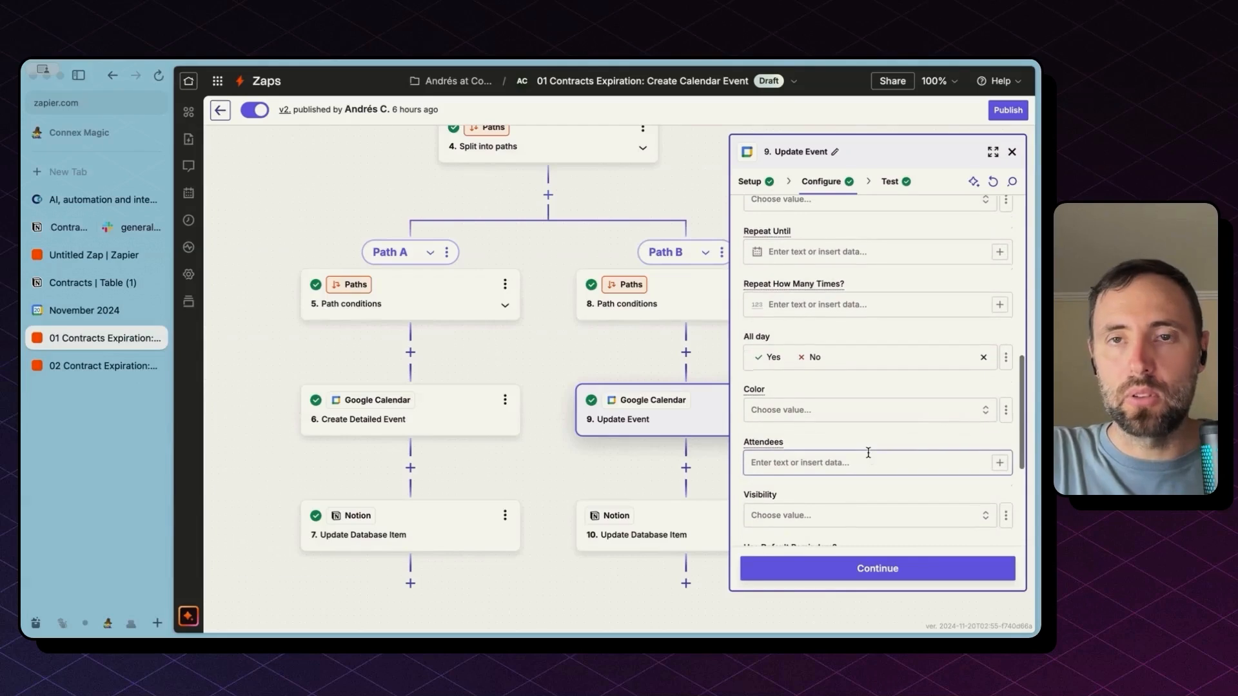
left_click(853, 576)
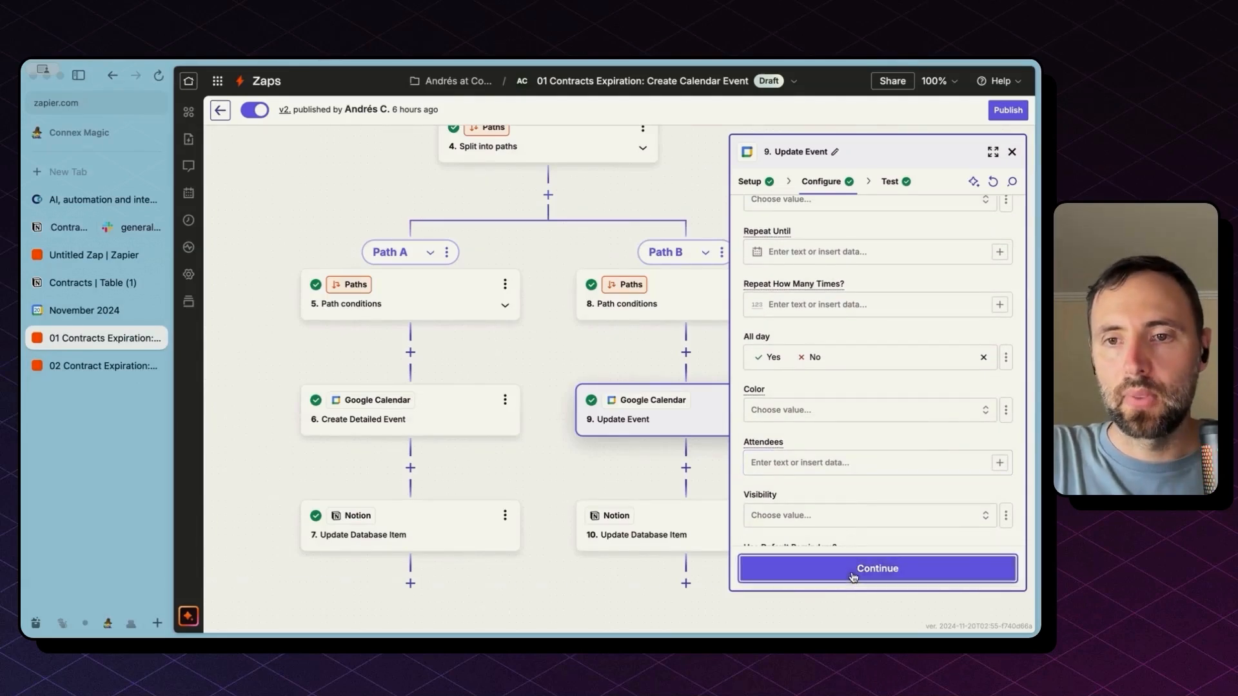
Review the field mappings of Path B's step 10 Update Database Item
left_click(705, 510)
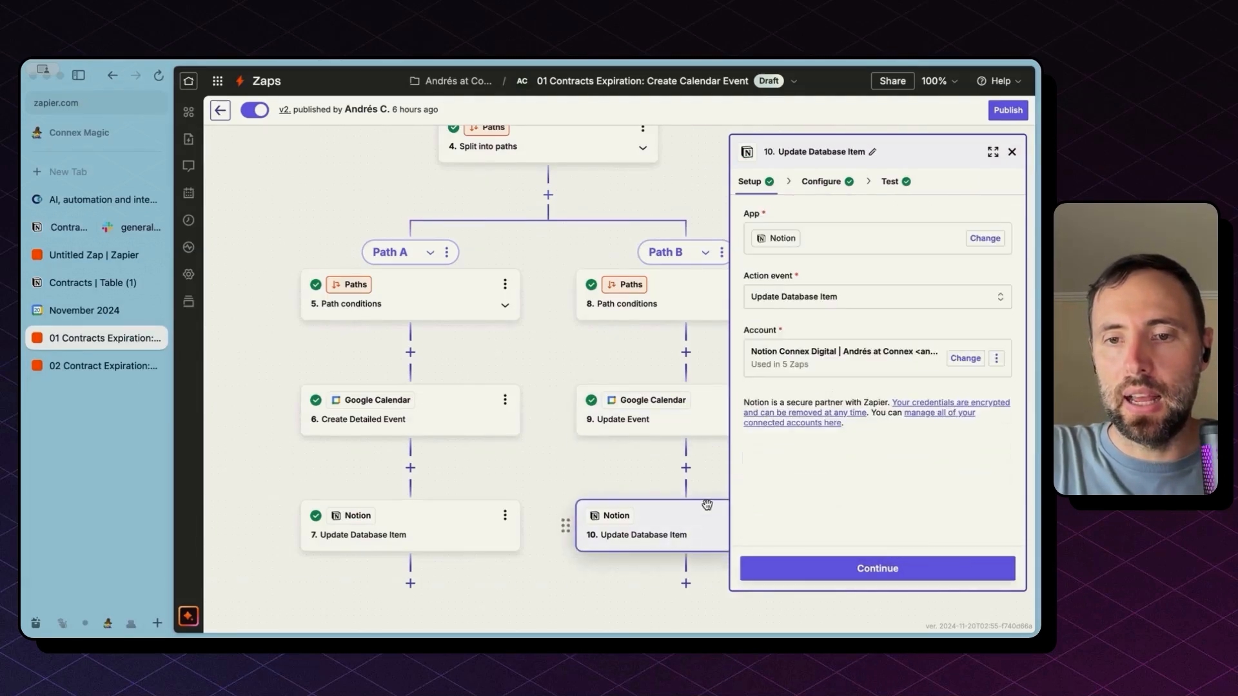
left_click(830, 185)
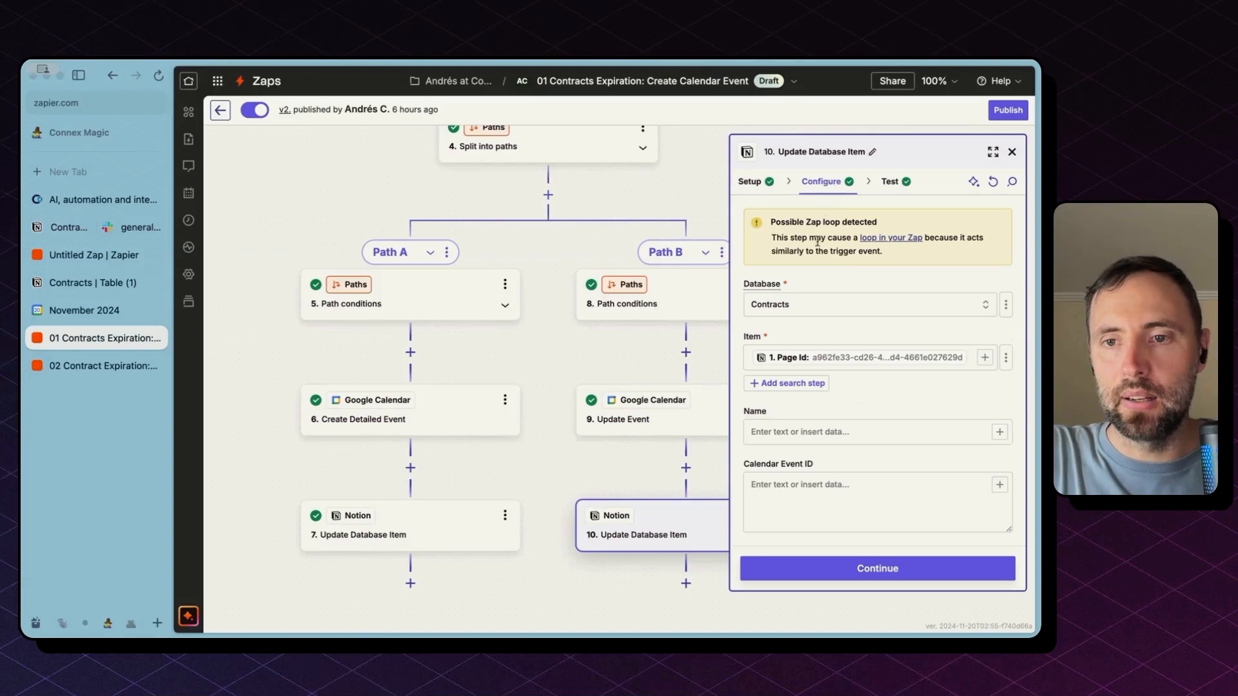
scroll(865, 407, "down", 5)
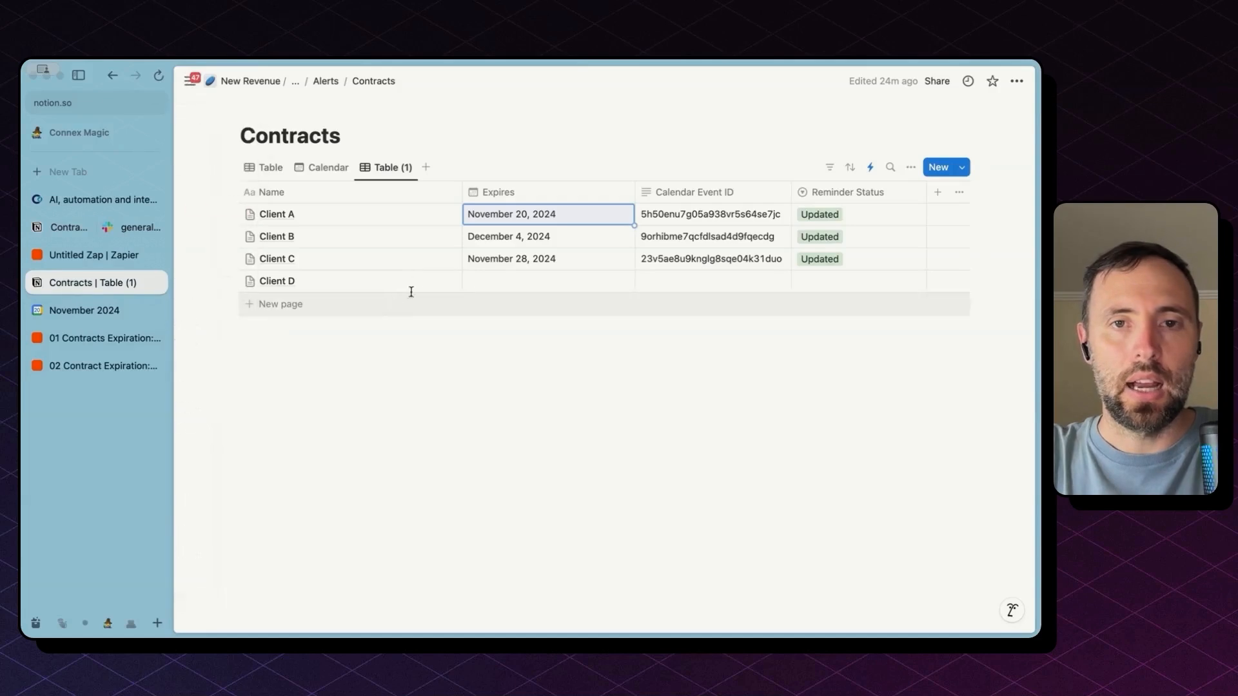
Set Client D's Expires date to November 28, 2024, then split-view the November 2024 calendar with Contracts
left_click(509, 282)
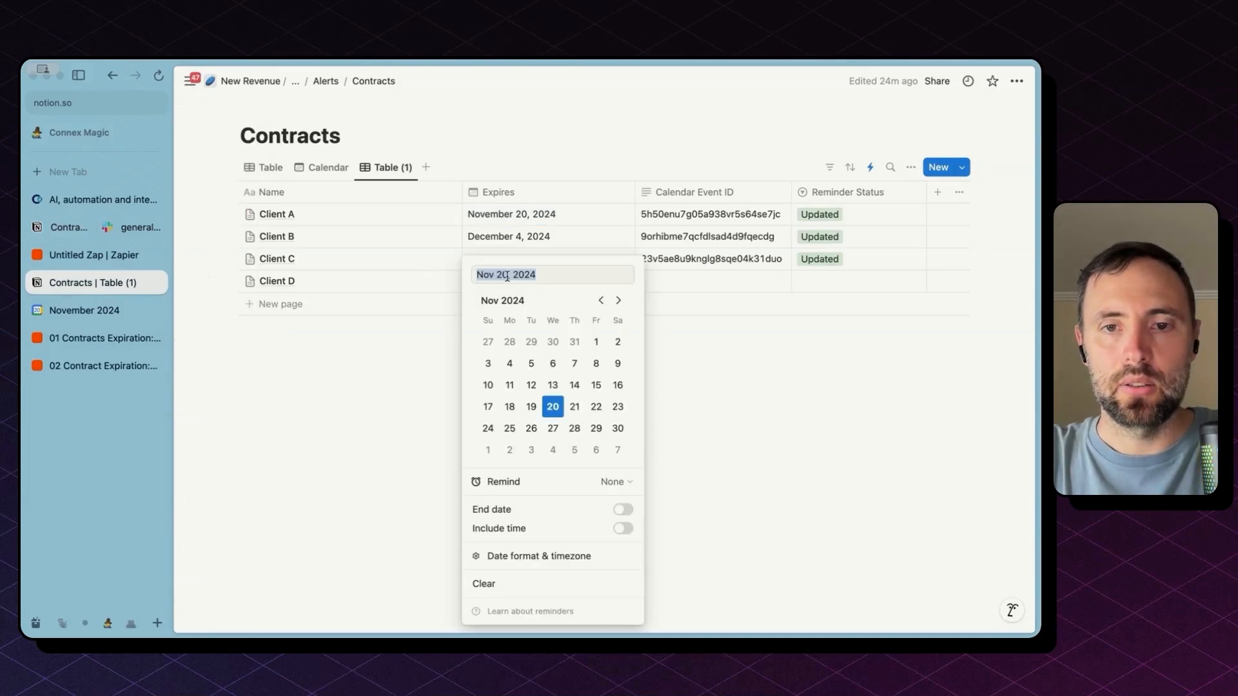
left_click(575, 429)
left_click(699, 419)
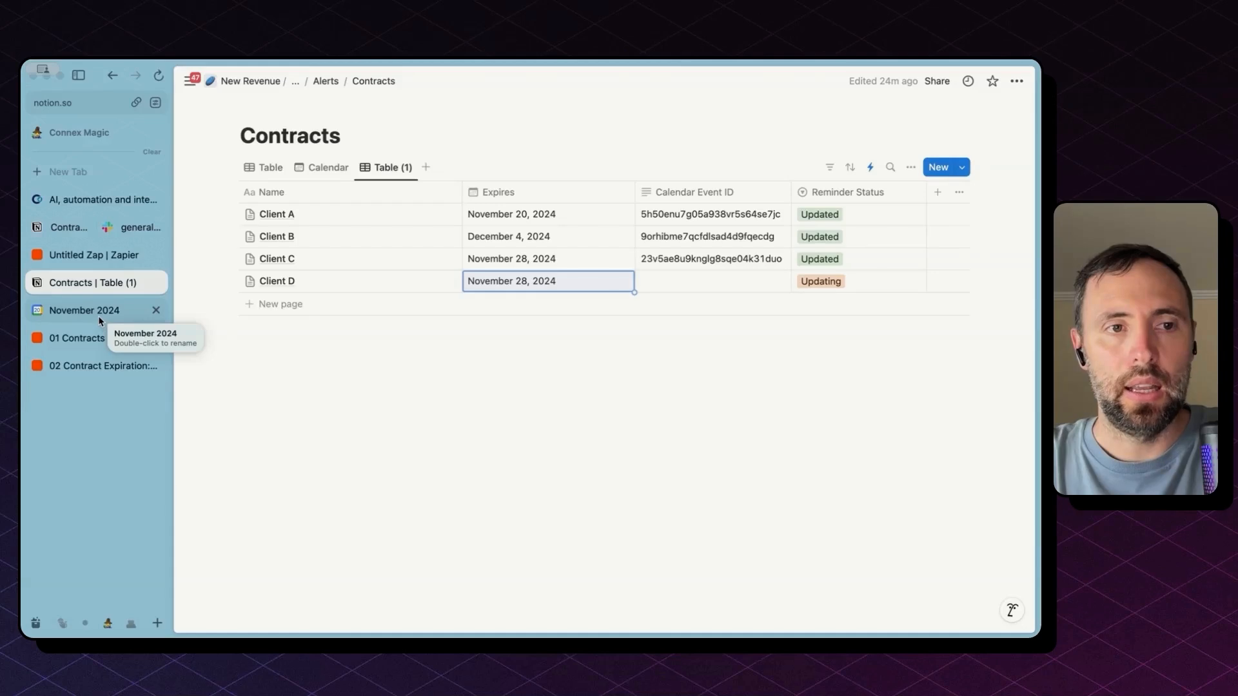
left_click_drag(100, 320, 152, 278)
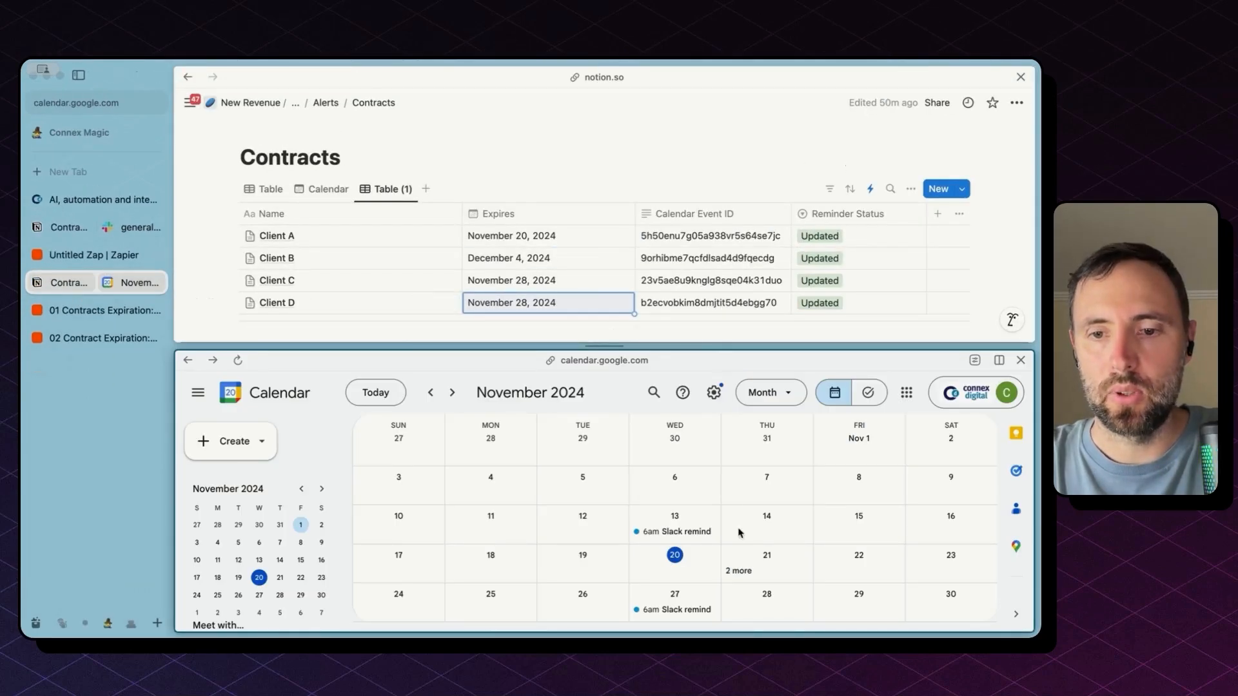
Show all November 21 reminders, then change Client D's Expires date to November 29, 2024
left_click(739, 571)
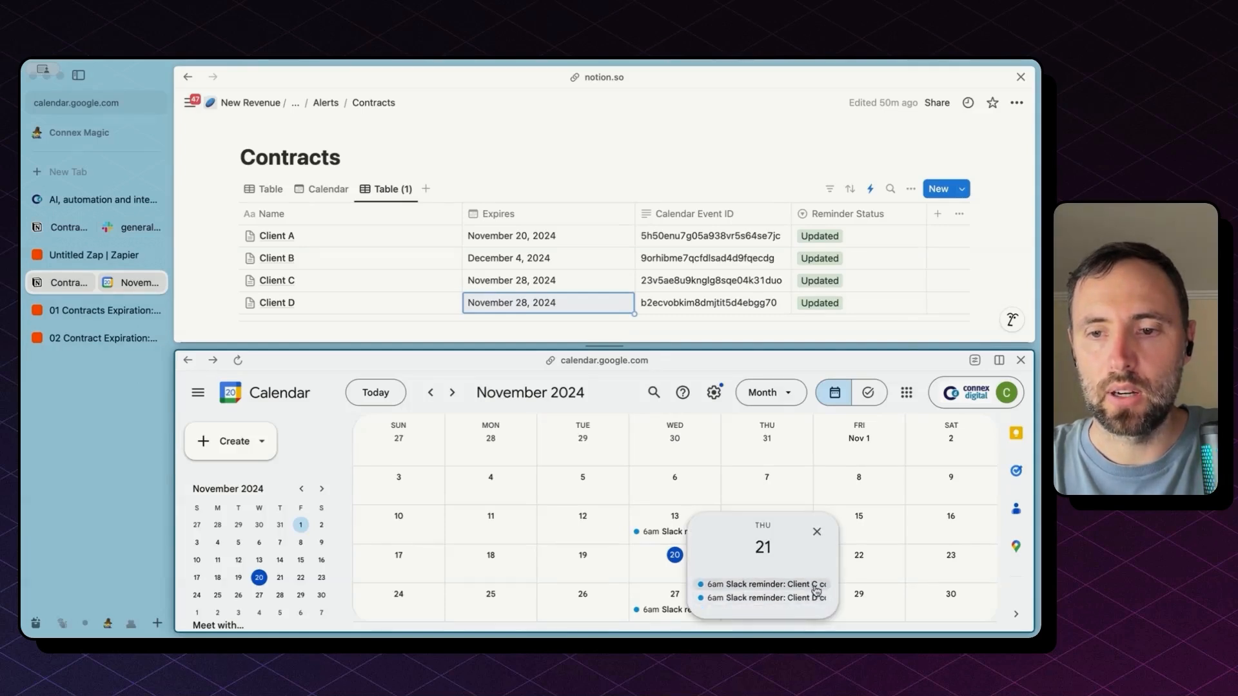
left_click(547, 305)
left_click(598, 139)
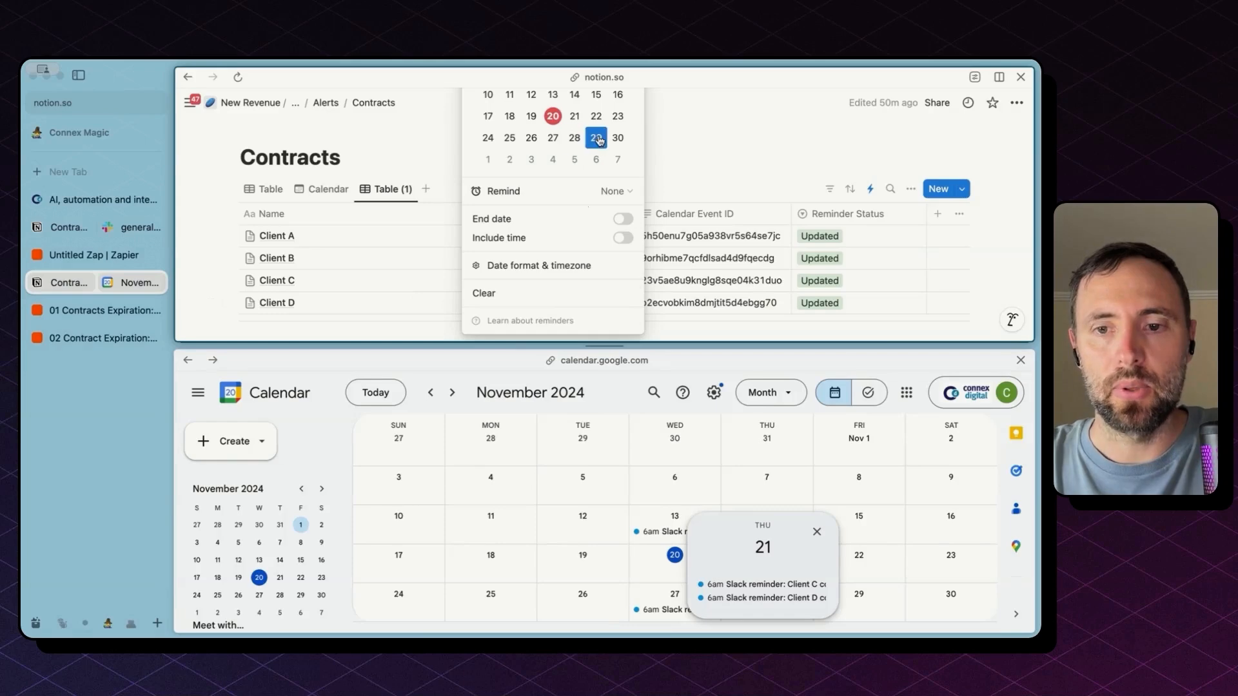
left_click(805, 144)
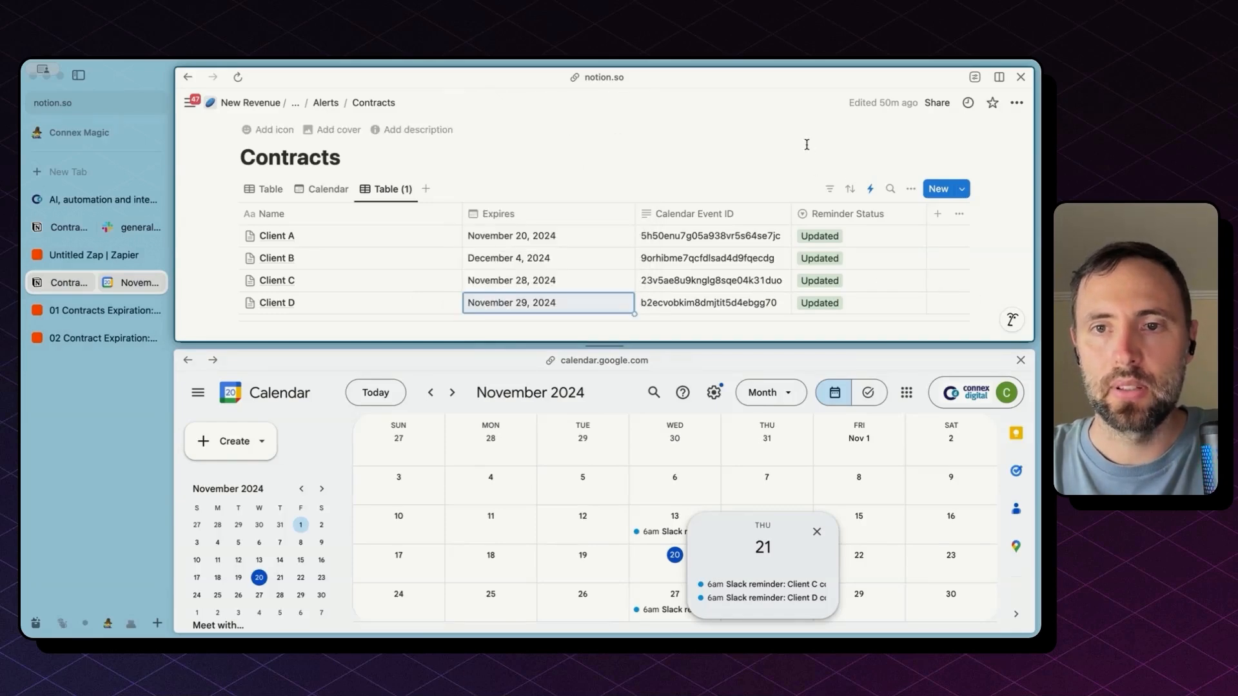